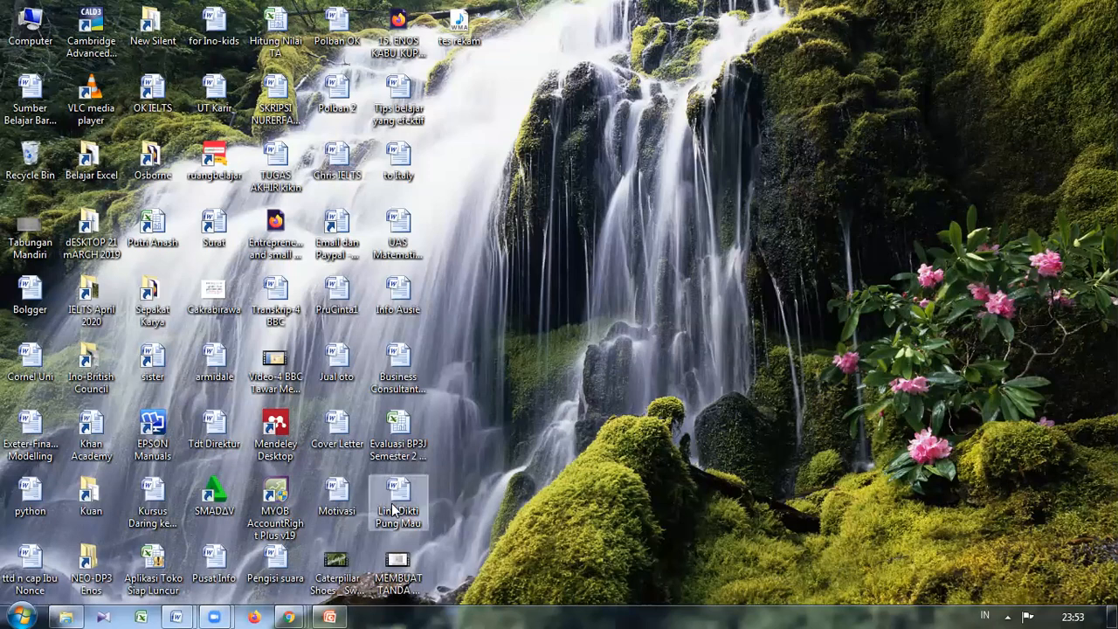
Launch MYOB AccountRight Plus v19 and open the company file PT_ Amasat.myo from the D: drive.
{"action": "left_click", "coordinate": [272, 520]}
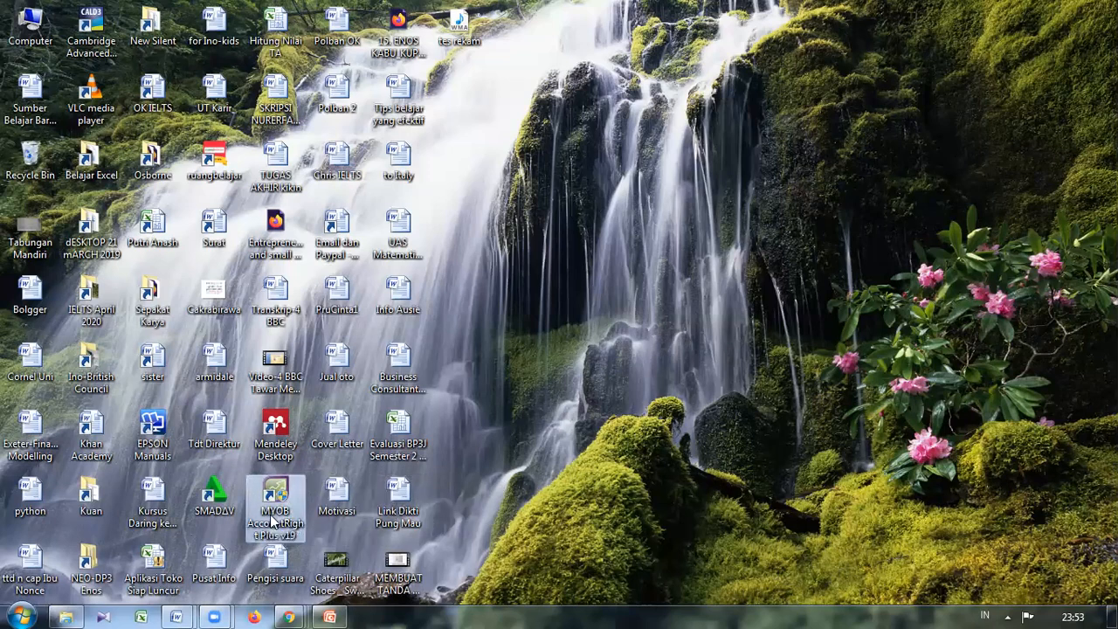
{"action": "double_click", "coordinate": [271, 521]}
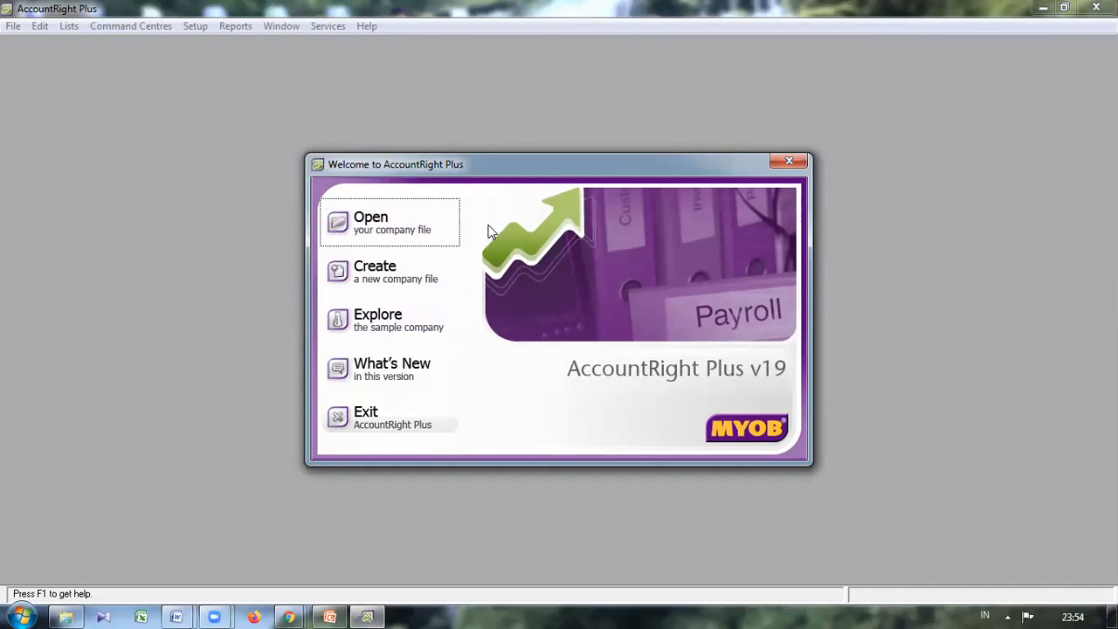
{"action": "left_click", "coordinate": [408, 227]}
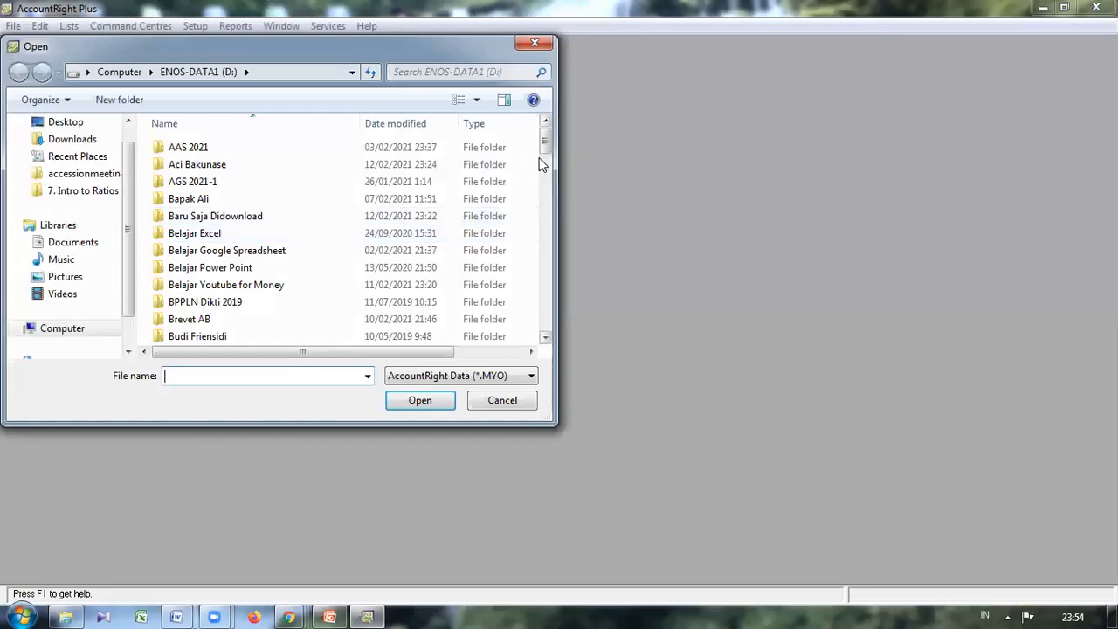
{"action": "left_click_drag", "start_coordinate": [546, 147], "coordinate": [547, 323]}
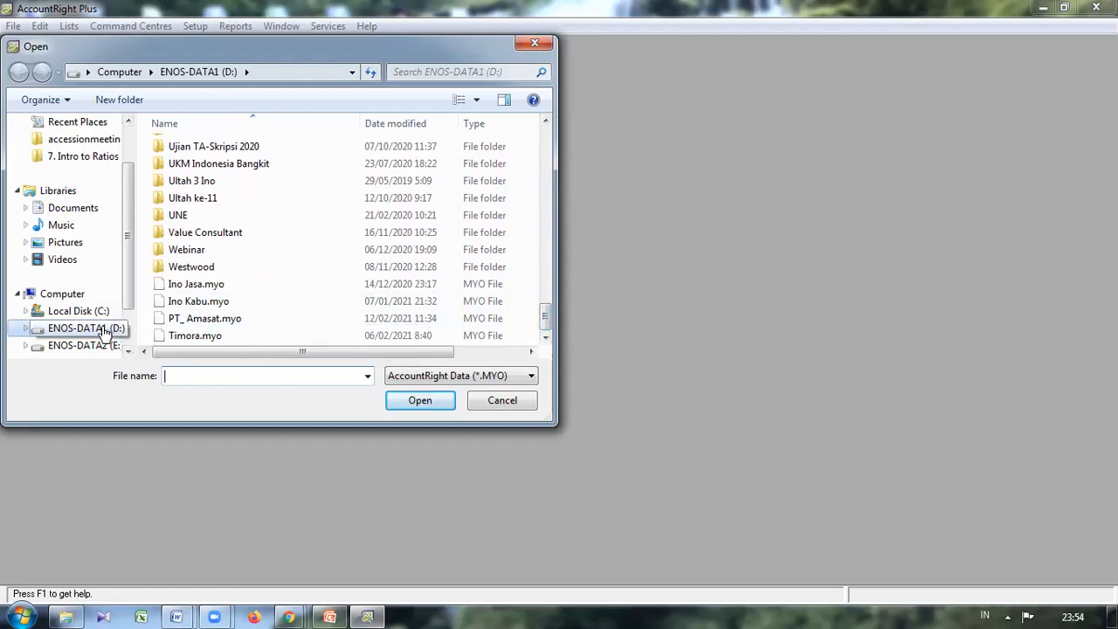
{"action": "left_click", "coordinate": [218, 324]}
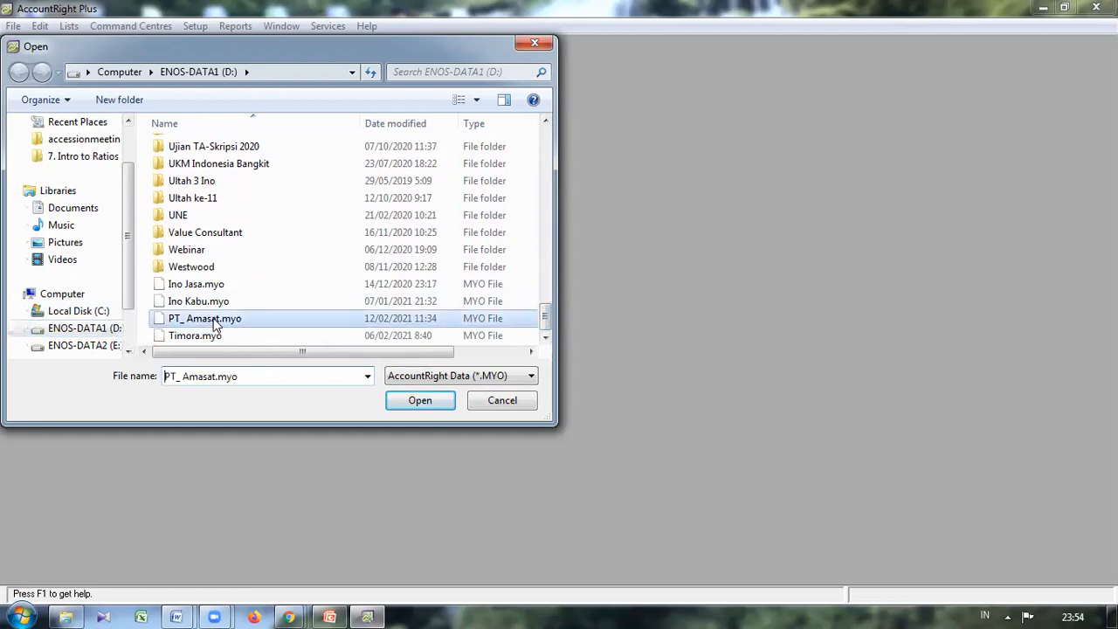
{"action": "left_click", "coordinate": [441, 404]}
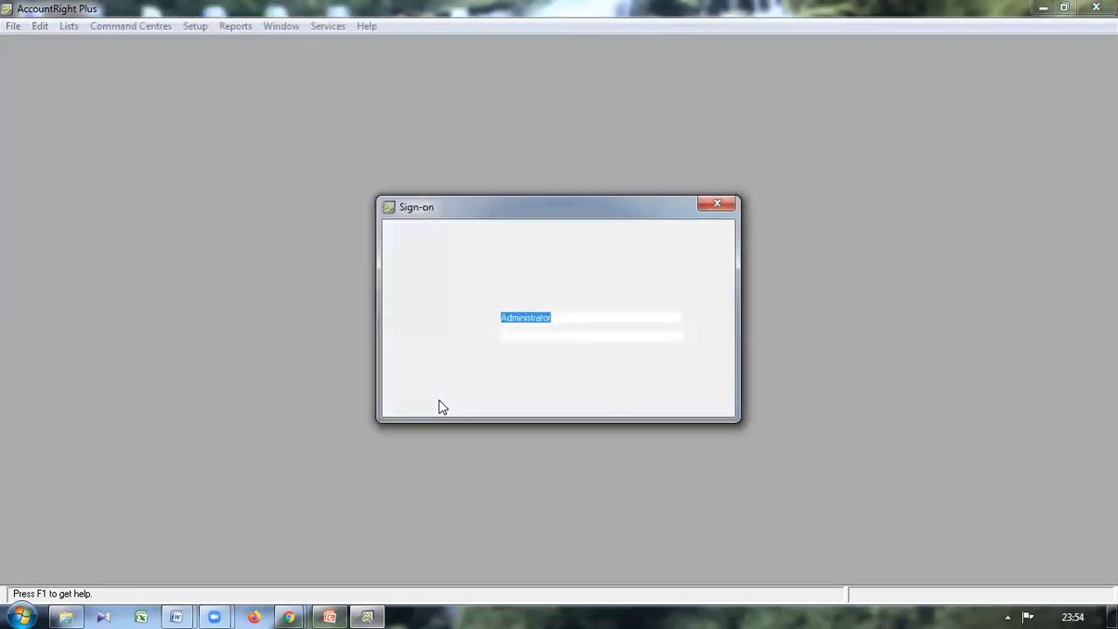
Sign on as Administrator for practice, evaluation or study purposes and decline data verification.
{"action": "left_click", "coordinate": [678, 385]}
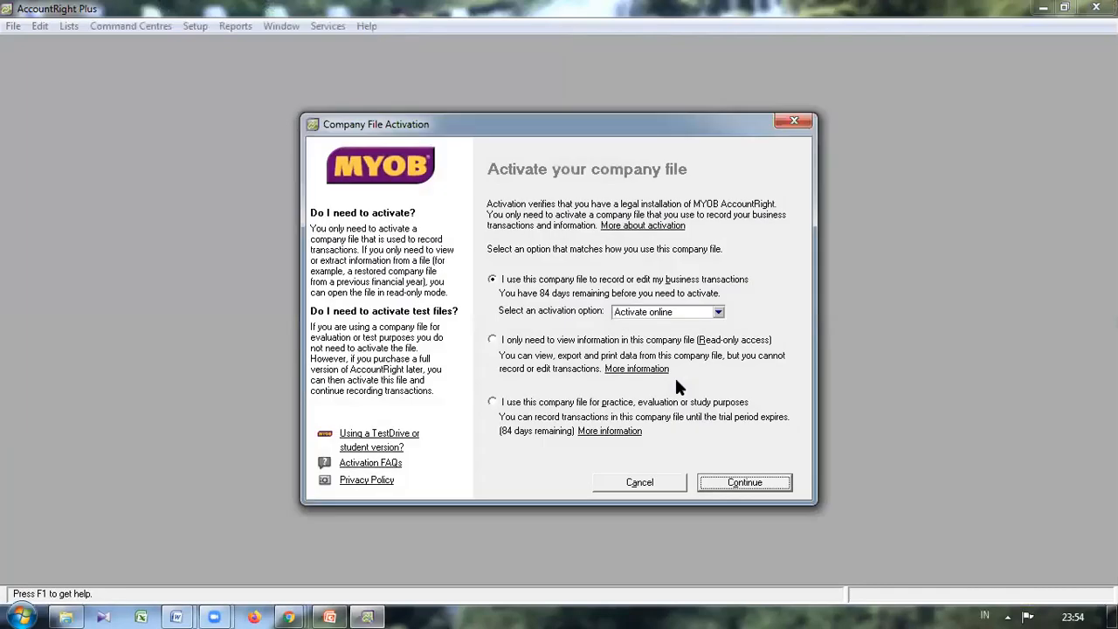
{"action": "left_click", "coordinate": [600, 407]}
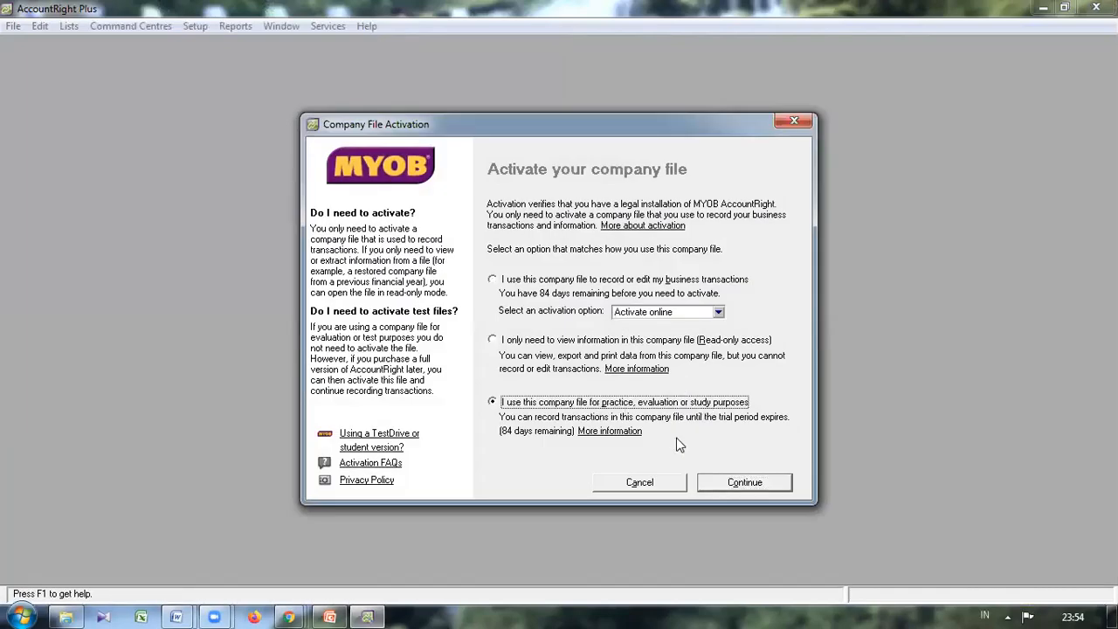
{"action": "left_click", "coordinate": [732, 478]}
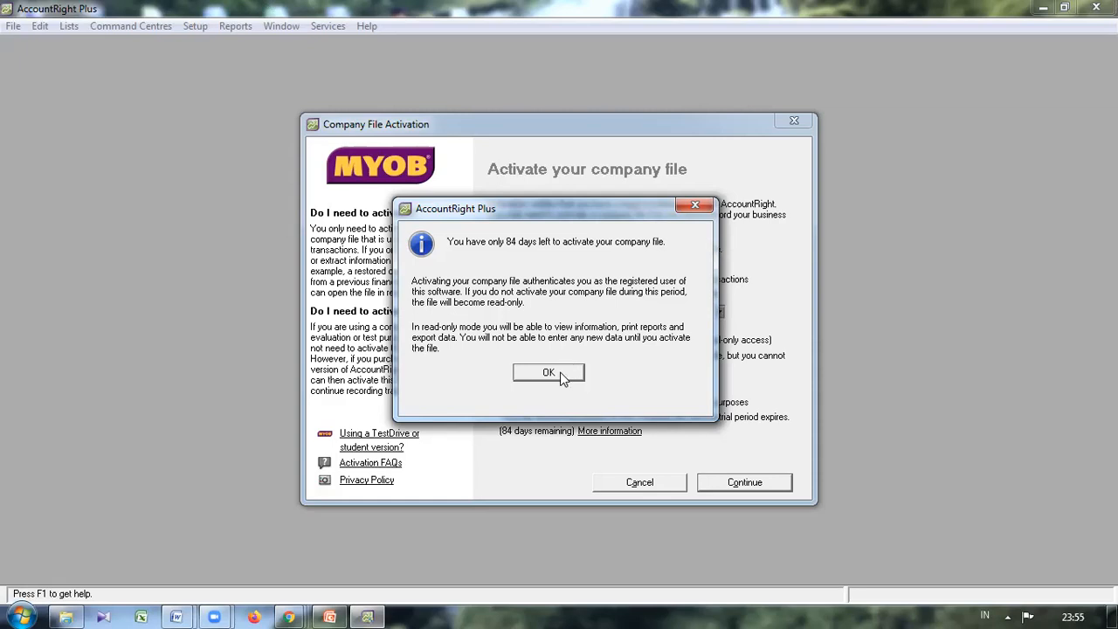
{"action": "left_click", "coordinate": [560, 374]}
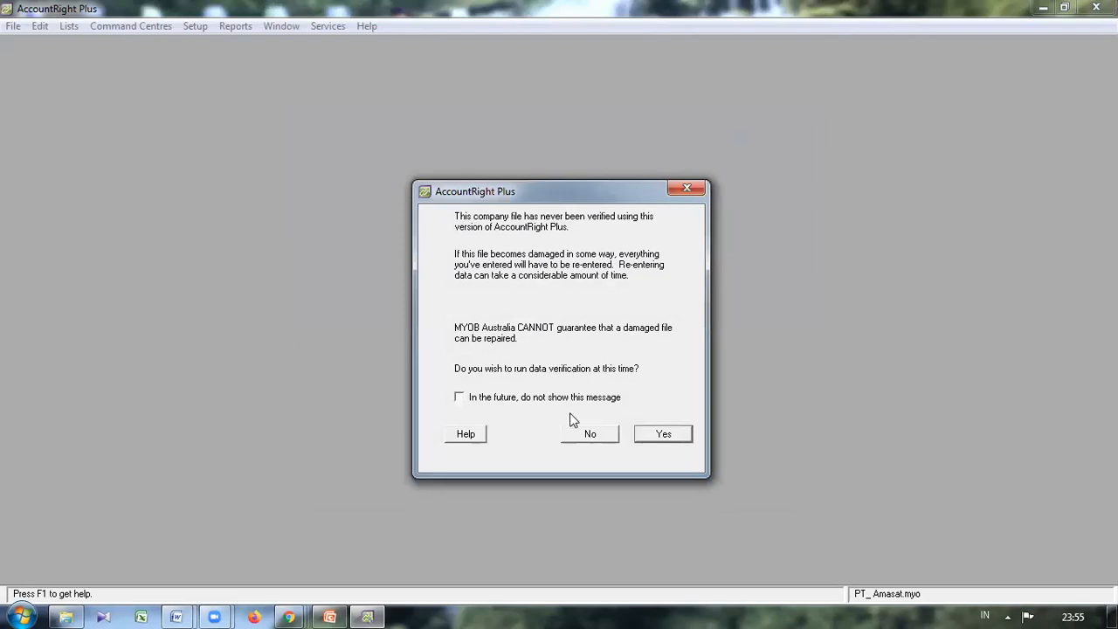
{"action": "left_click", "coordinate": [591, 432]}
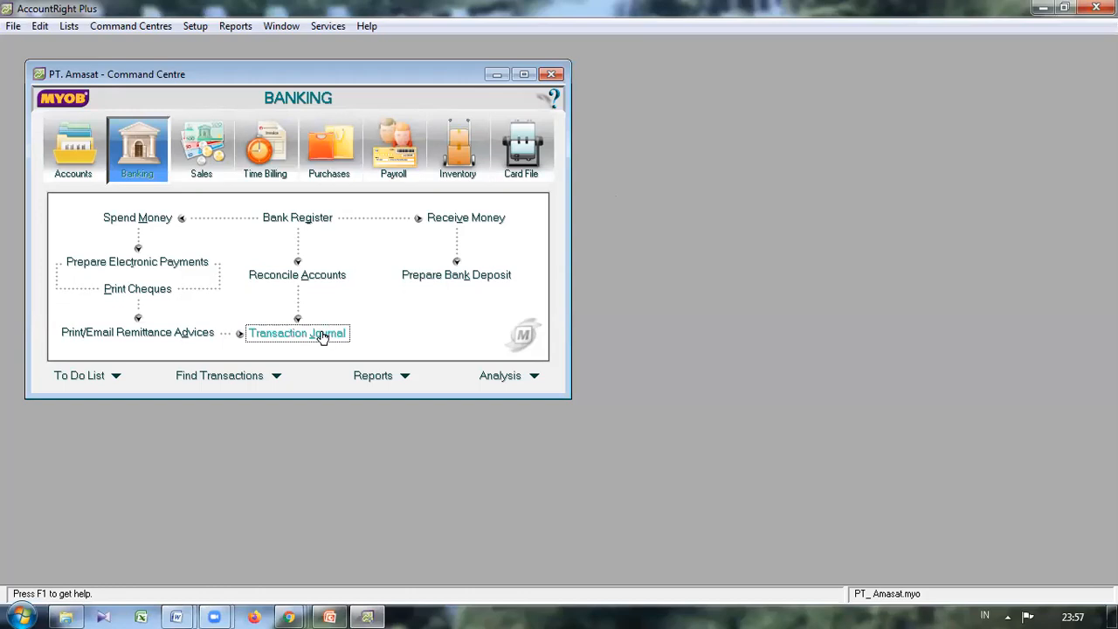
Review the disbursement and receipt entries in the Banking transaction journal.
{"action": "left_click", "coordinate": [85, 166]}
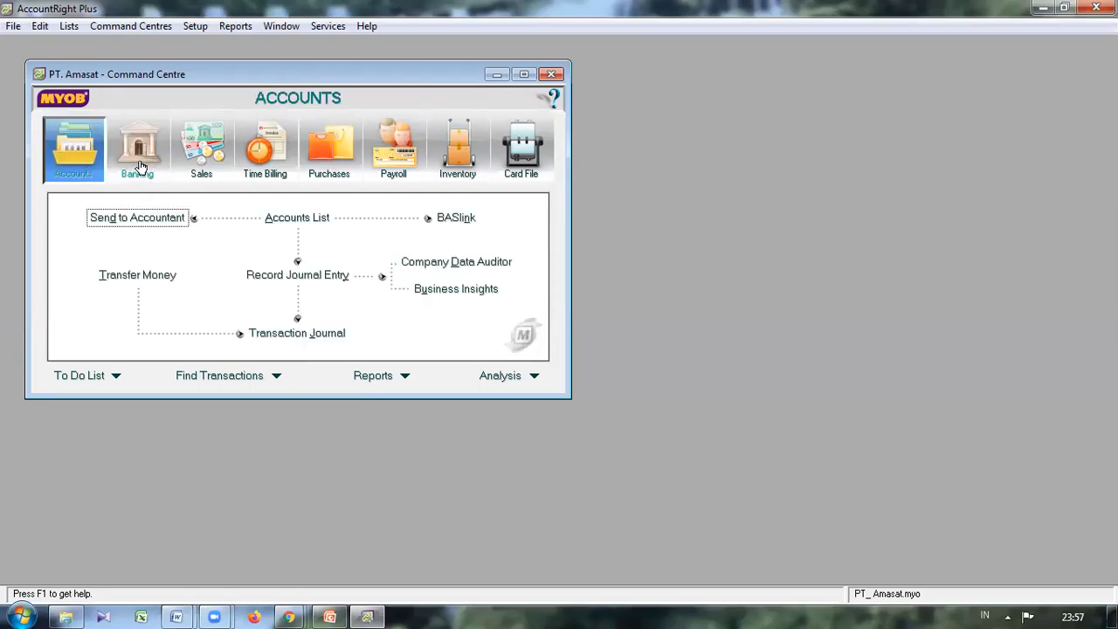
{"action": "left_click", "coordinate": [139, 164]}
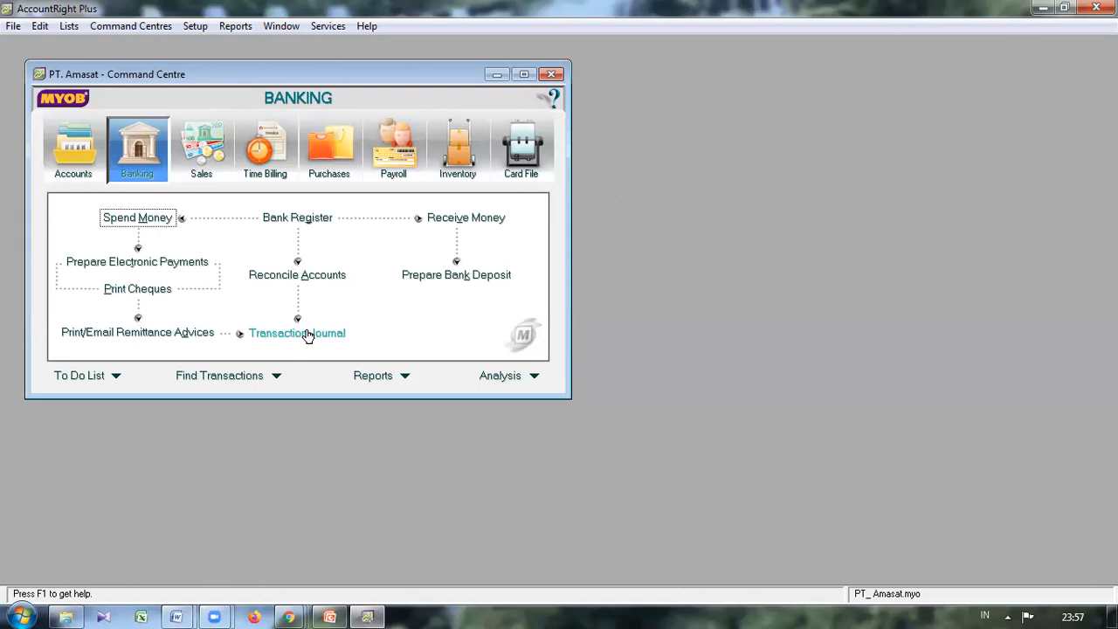
{"action": "left_click", "coordinate": [308, 334]}
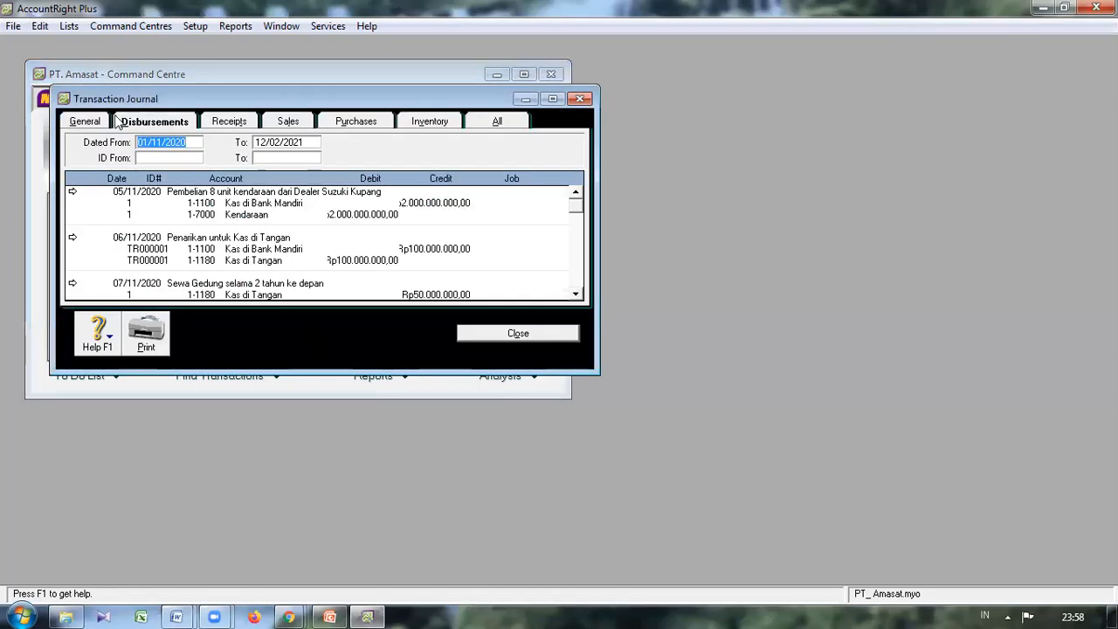
{"action": "left_click", "coordinate": [220, 124]}
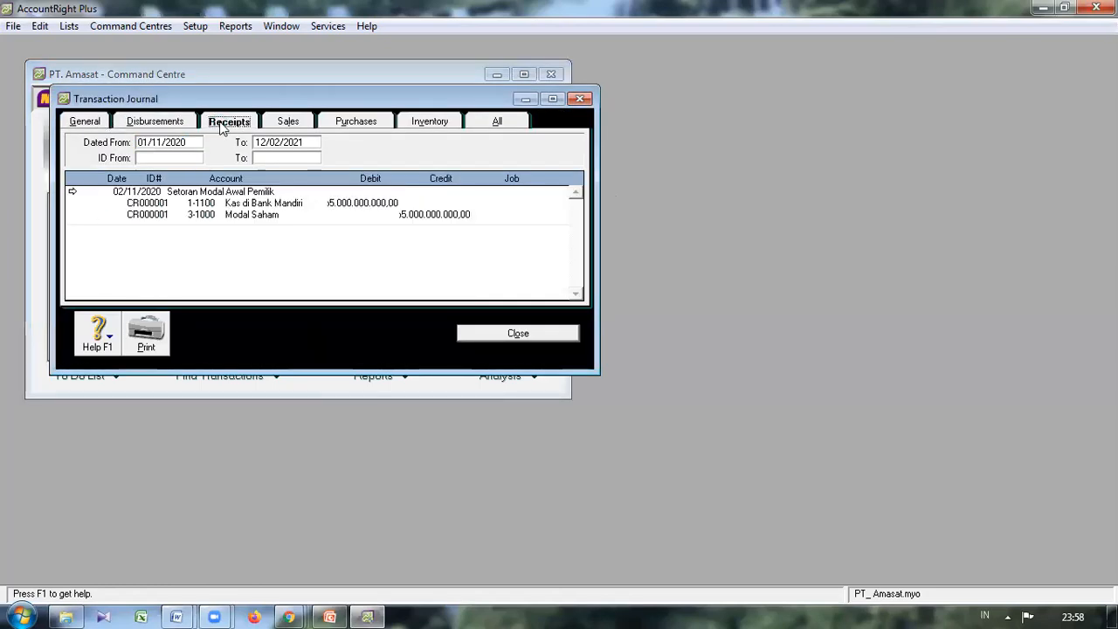
{"action": "left_click", "coordinate": [174, 127]}
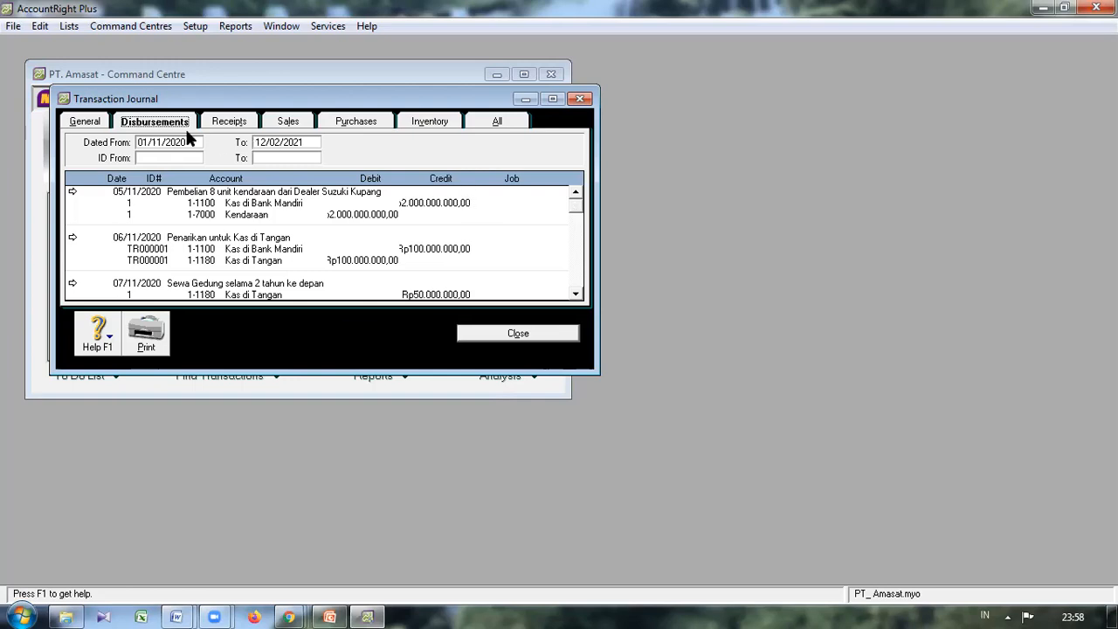
{"action": "left_click", "coordinate": [241, 126]}
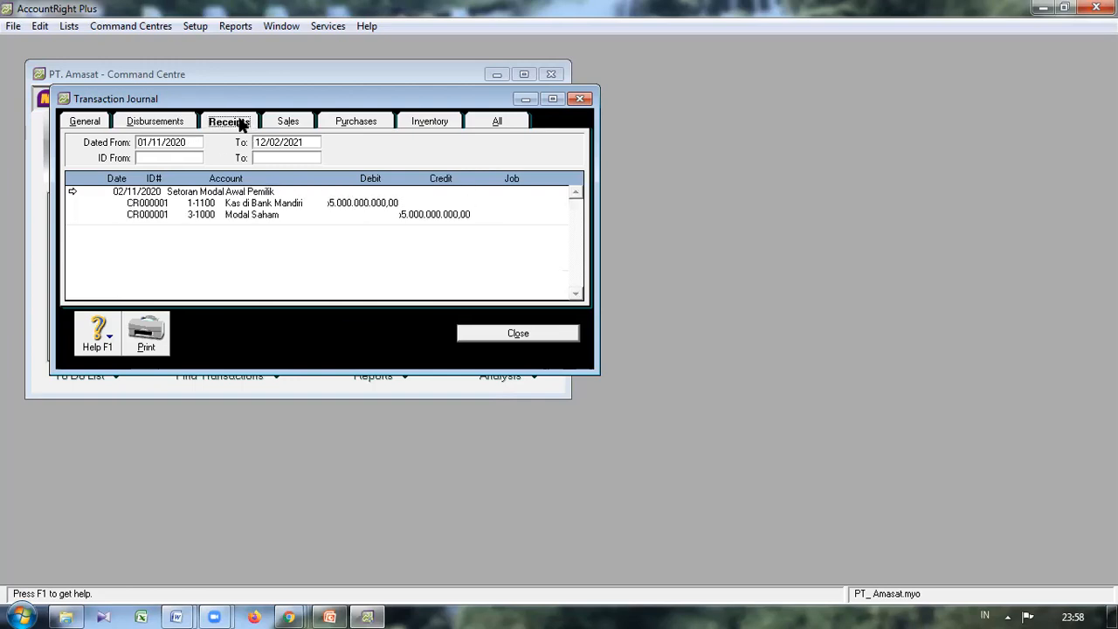
{"action": "left_click", "coordinate": [146, 125]}
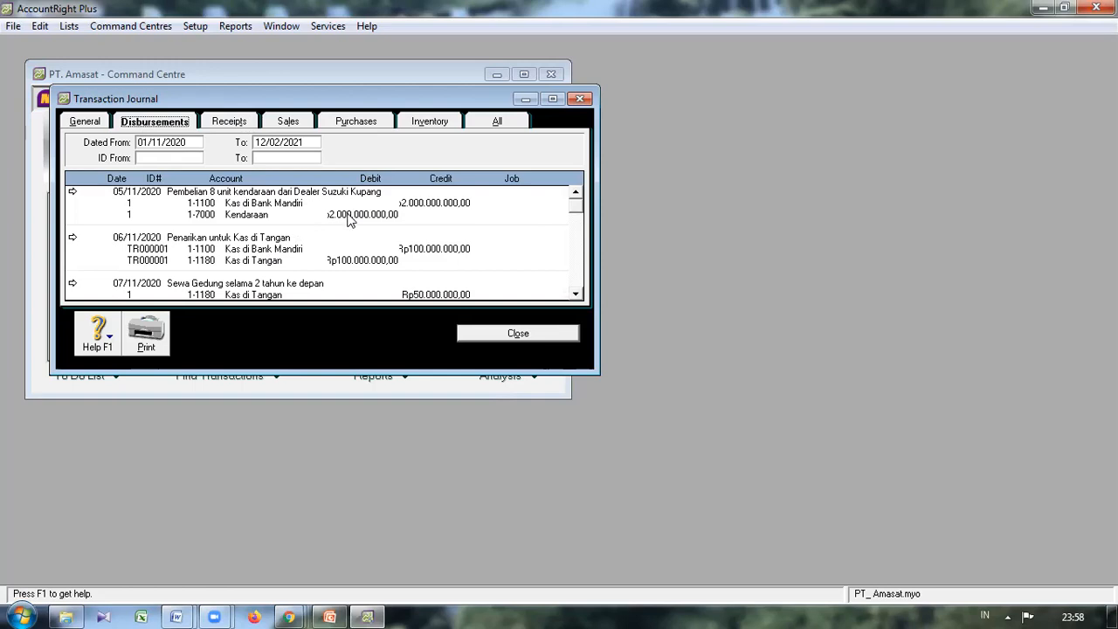
Correct the 05/11/2020 vehicle purchase to Rp2.400.000.000, including its Kendaraan allocation, and close the transaction journal.
{"action": "left_click", "coordinate": [72, 192]}
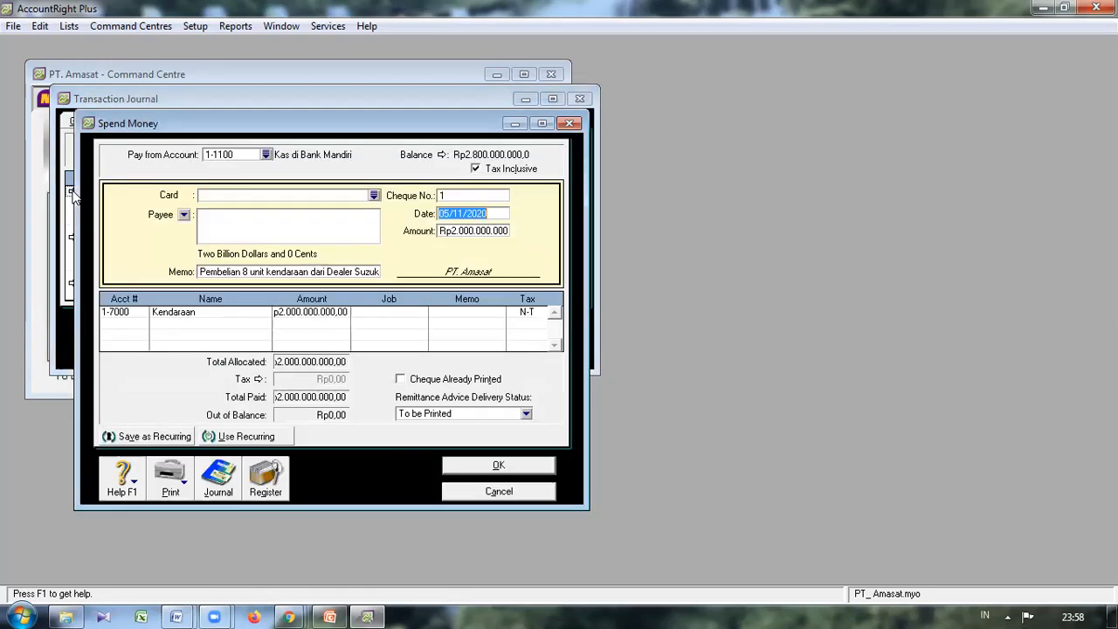
{"action": "left_click", "coordinate": [461, 232]}
{"action": "left_click", "coordinate": [463, 229]}
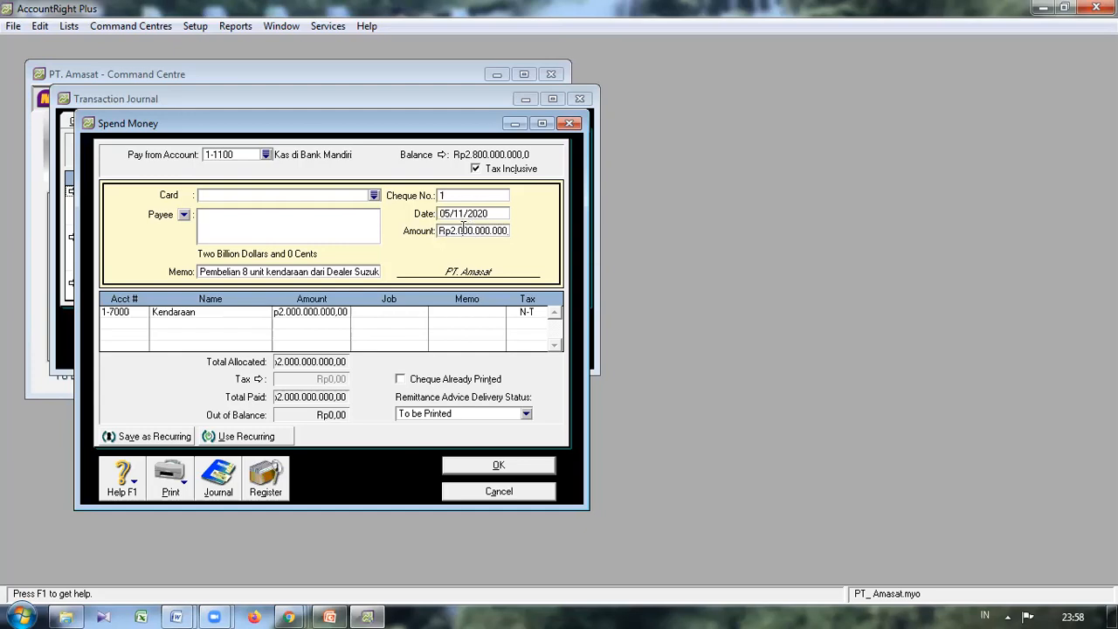
{"action": "key", "text": "BackSpace"}
{"action": "left_click", "coordinate": [442, 229]}
{"action": "key", "text": "BackSpace"}
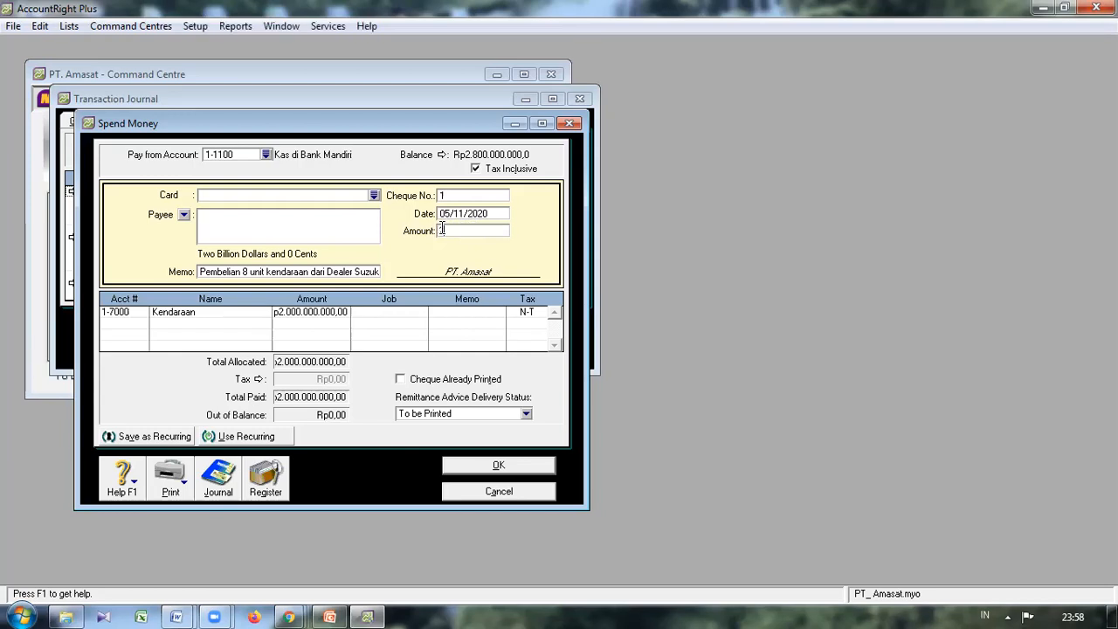
{"action": "type", "text": "2400000000"}
{"action": "left_click", "coordinate": [337, 320]}
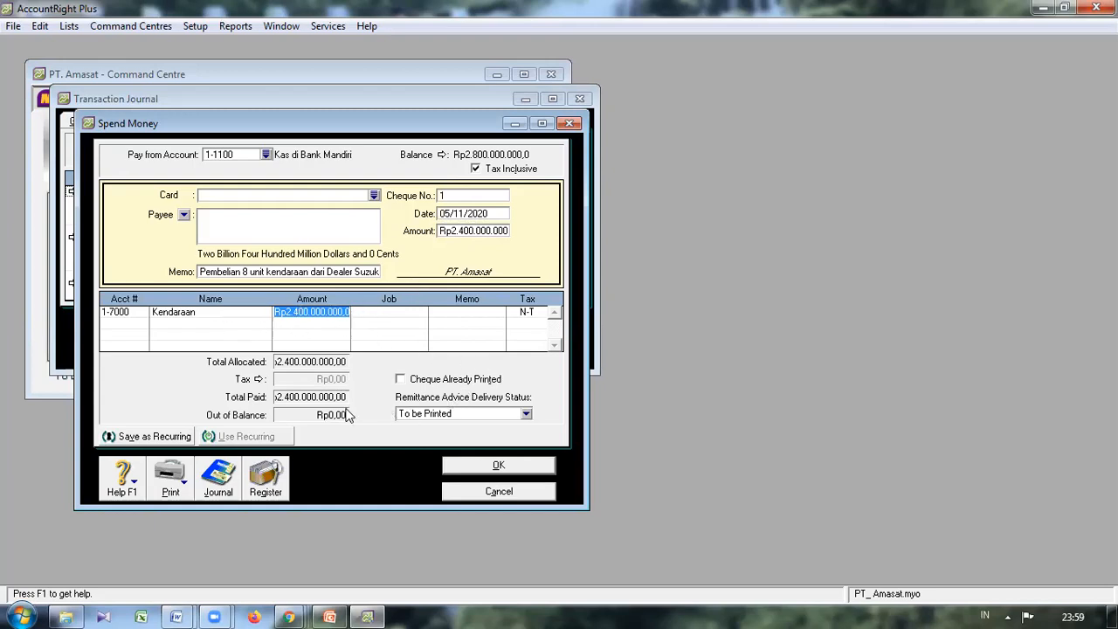
{"action": "left_click", "coordinate": [499, 466]}
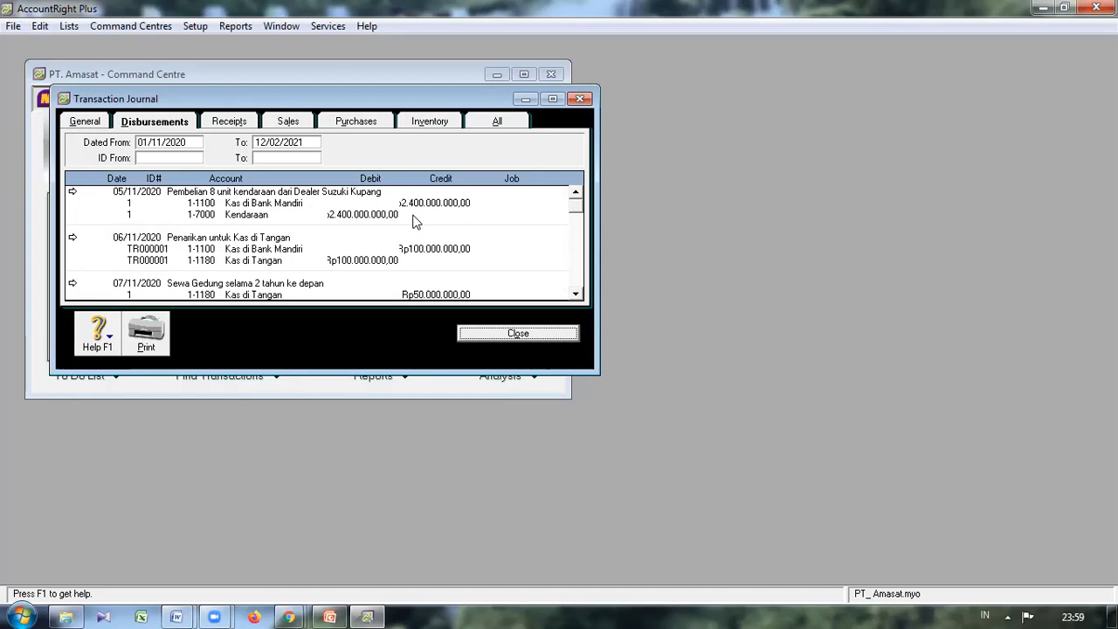
{"action": "left_click", "coordinate": [503, 338]}
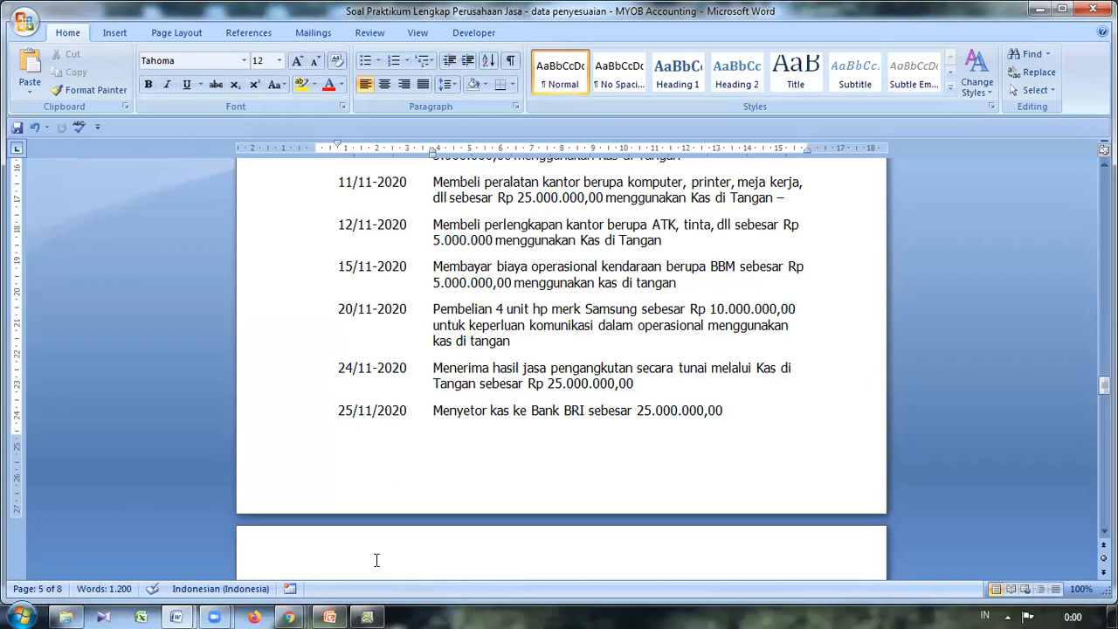
Switch to AccountRight Plus and start a Spend Money entry paid from account 1-1180 Kas di Tangan.
{"action": "left_click", "coordinate": [367, 617]}
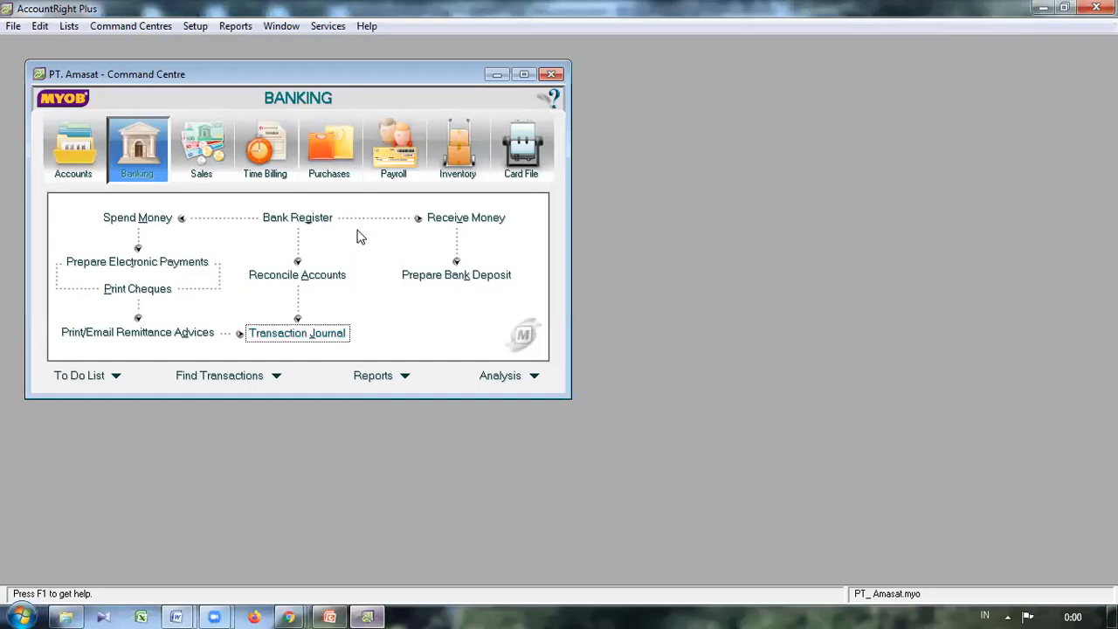
{"action": "left_click", "coordinate": [150, 219]}
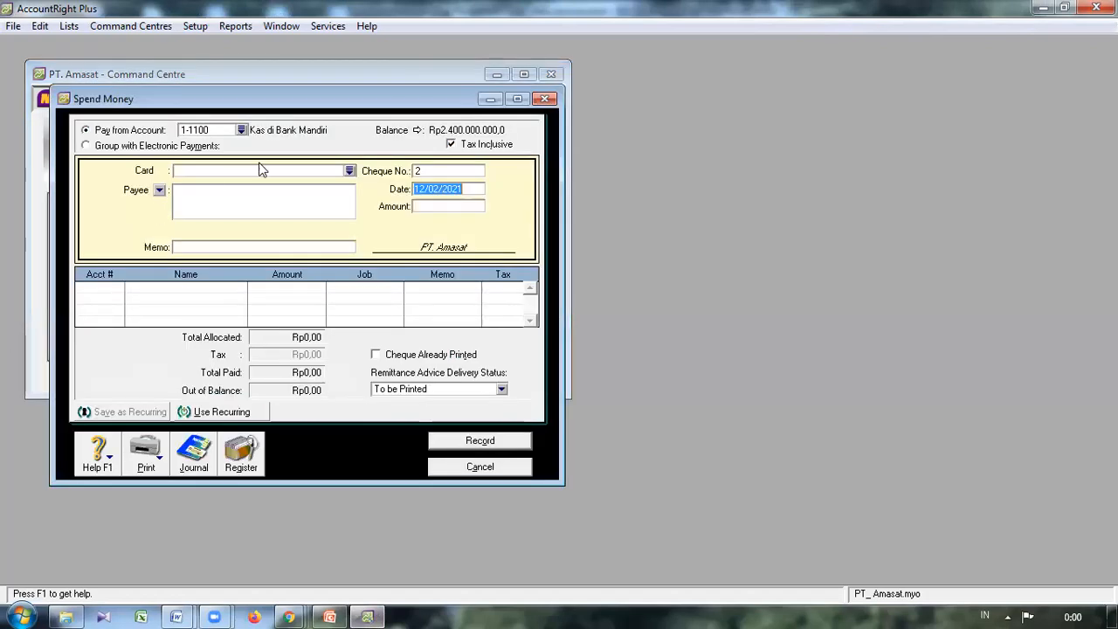
{"action": "left_click", "coordinate": [242, 129]}
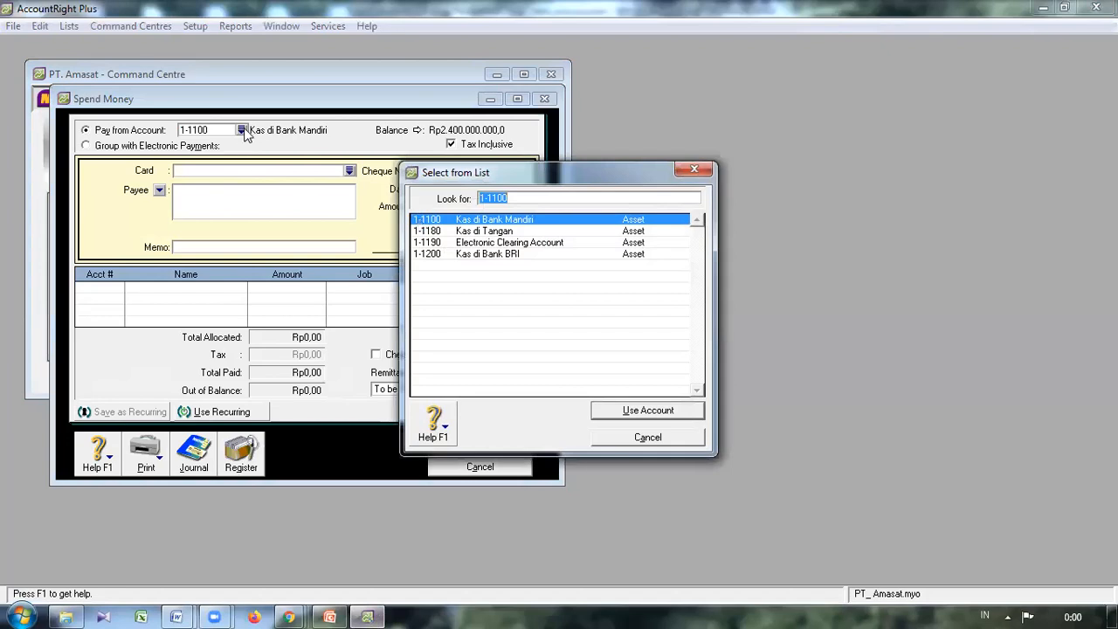
{"action": "left_click", "coordinate": [482, 233]}
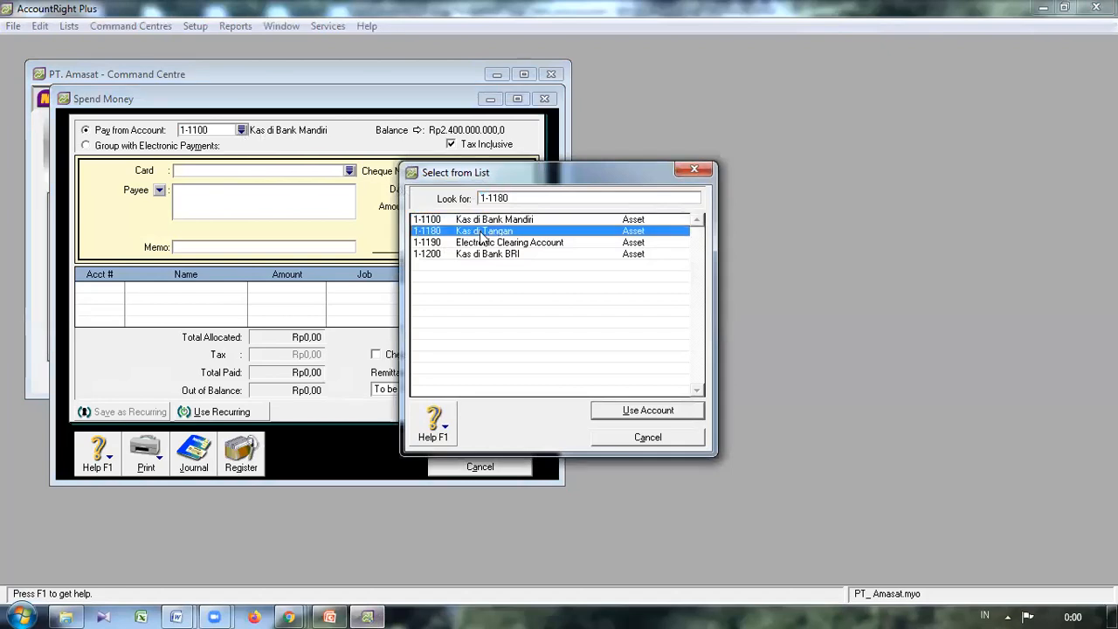
{"action": "left_click", "coordinate": [622, 417]}
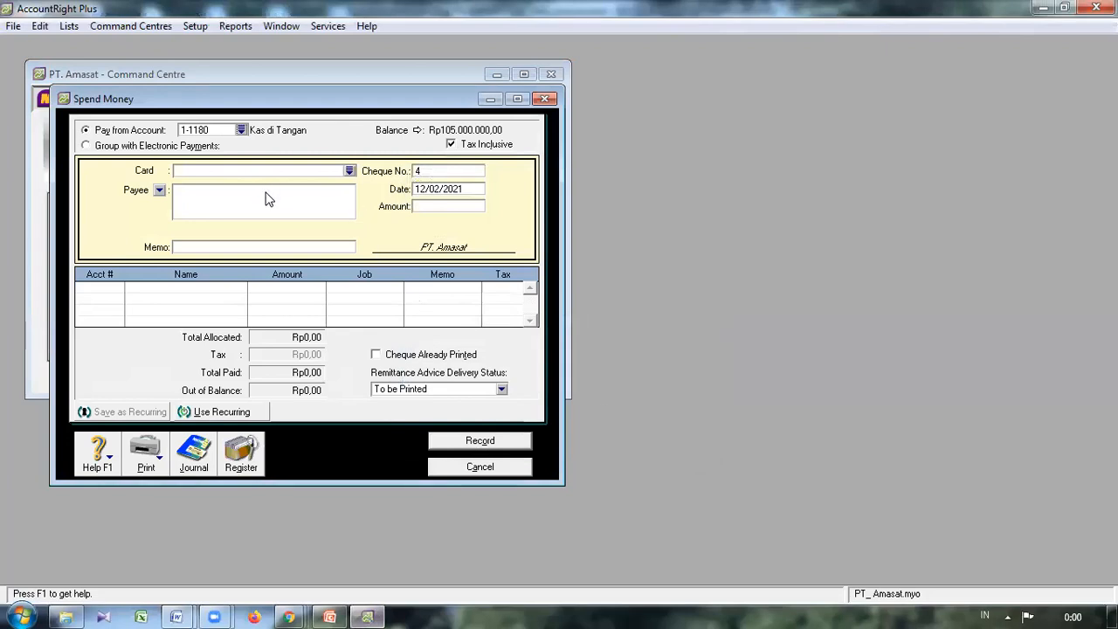
Enter "Pembelian Meja, komputer, dll" as the payment's memo.
{"action": "left_click", "coordinate": [234, 247]}
{"action": "type", "text": "Pembelian Meja, komputer"}
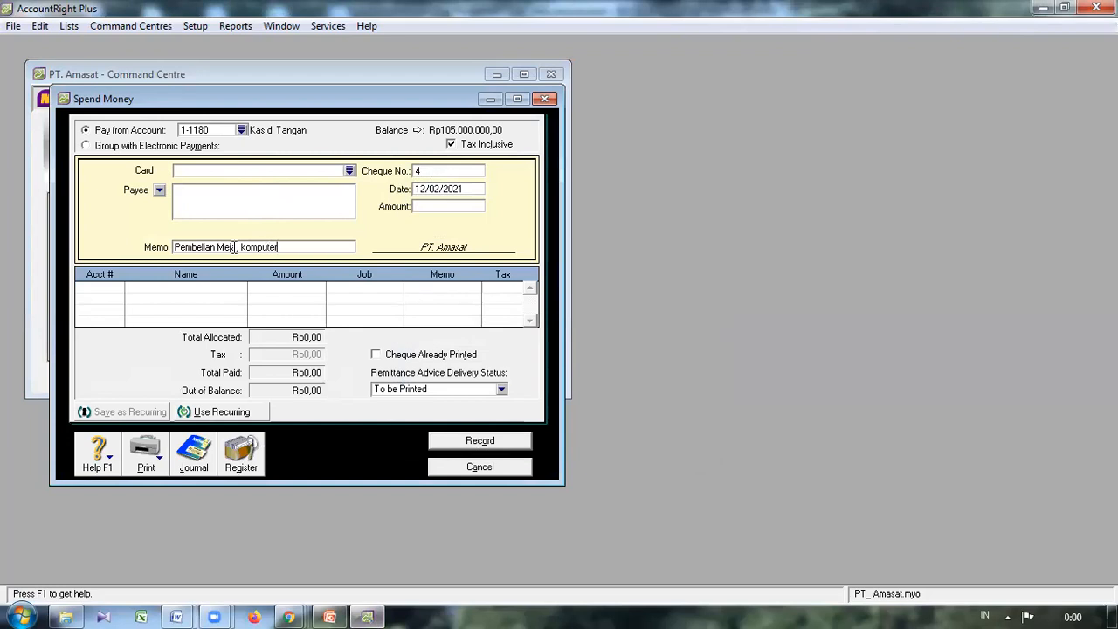
{"action": "type", "text": ", dll"}
{"action": "key", "text": "Tab"}
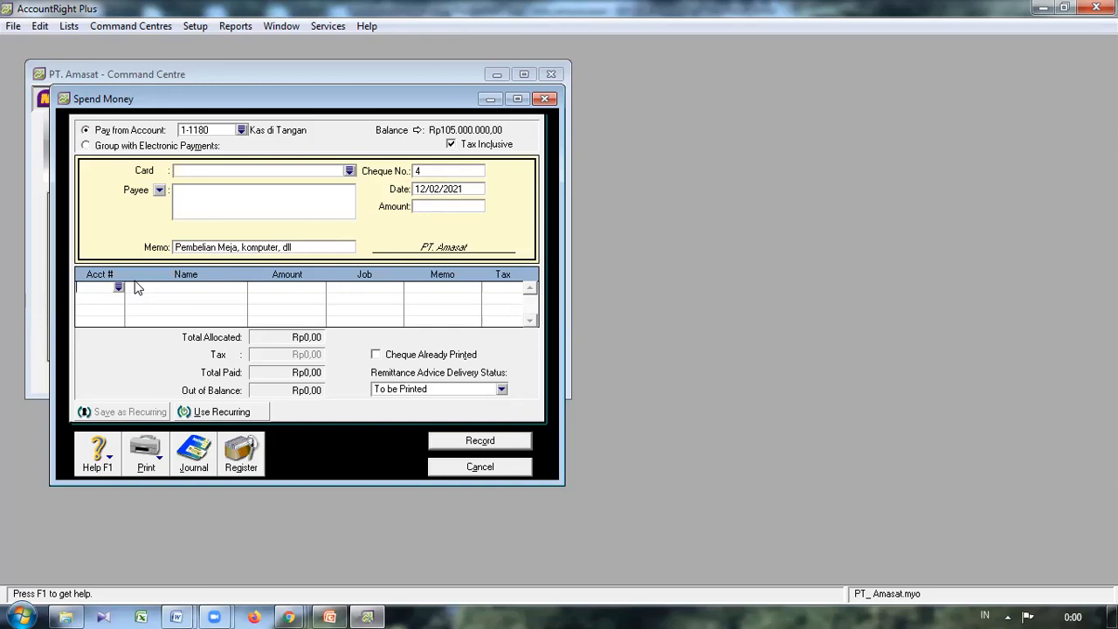
Allocate the payment's first line to account 1-8300 Peralatan Kantor.
{"action": "type", "text": "6-"}
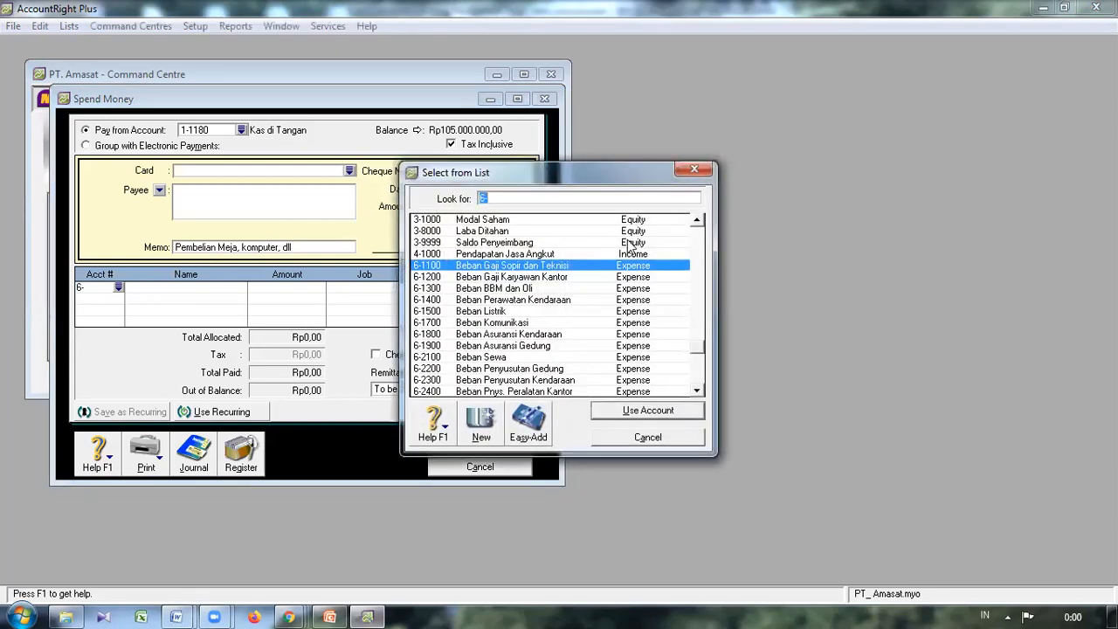
{"action": "left_click", "coordinate": [697, 219]}
{"action": "left_click", "coordinate": [697, 220]}
{"action": "left_click", "coordinate": [698, 220]}
{"action": "left_click", "coordinate": [697, 220]}
{"action": "left_click", "coordinate": [697, 220]}
{"action": "left_click", "coordinate": [697, 221]}
{"action": "left_click", "coordinate": [697, 220]}
{"action": "left_click", "coordinate": [697, 220]}
{"action": "left_click", "coordinate": [697, 220]}
{"action": "left_click", "coordinate": [697, 220]}
{"action": "left_click", "coordinate": [697, 220]}
{"action": "left_click", "coordinate": [697, 221]}
{"action": "left_click", "coordinate": [697, 220]}
{"action": "left_click", "coordinate": [698, 220]}
{"action": "left_click", "coordinate": [698, 220]}
{"action": "left_click", "coordinate": [698, 220]}
{"action": "left_click", "coordinate": [697, 220]}
{"action": "left_click", "coordinate": [697, 220]}
{"action": "left_click", "coordinate": [697, 220]}
{"action": "left_click", "coordinate": [697, 220]}
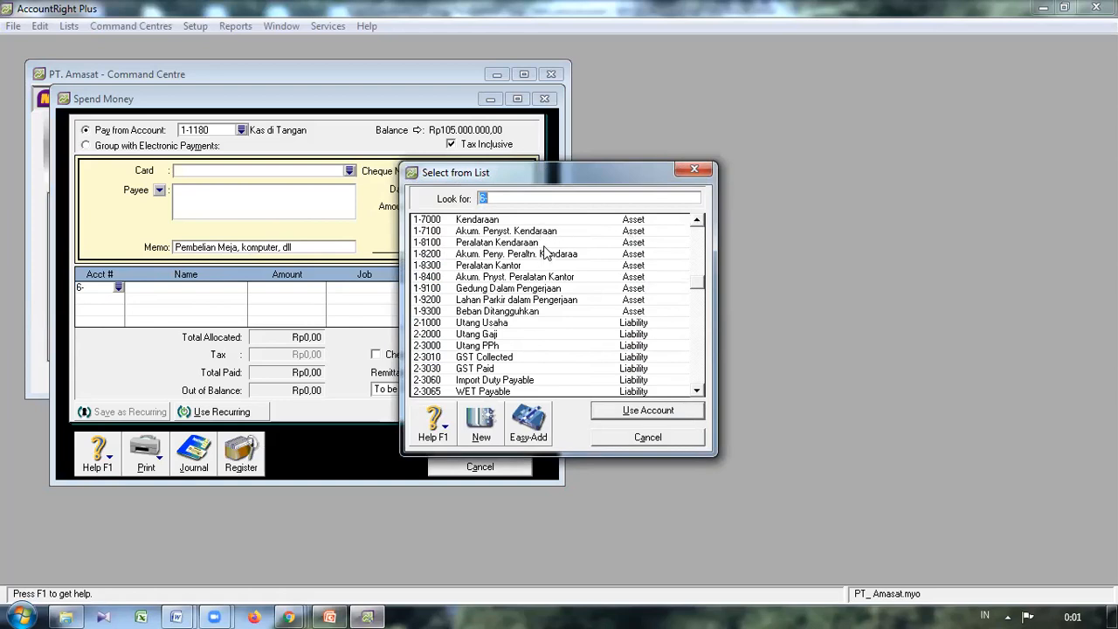
{"action": "left_click", "coordinate": [522, 266]}
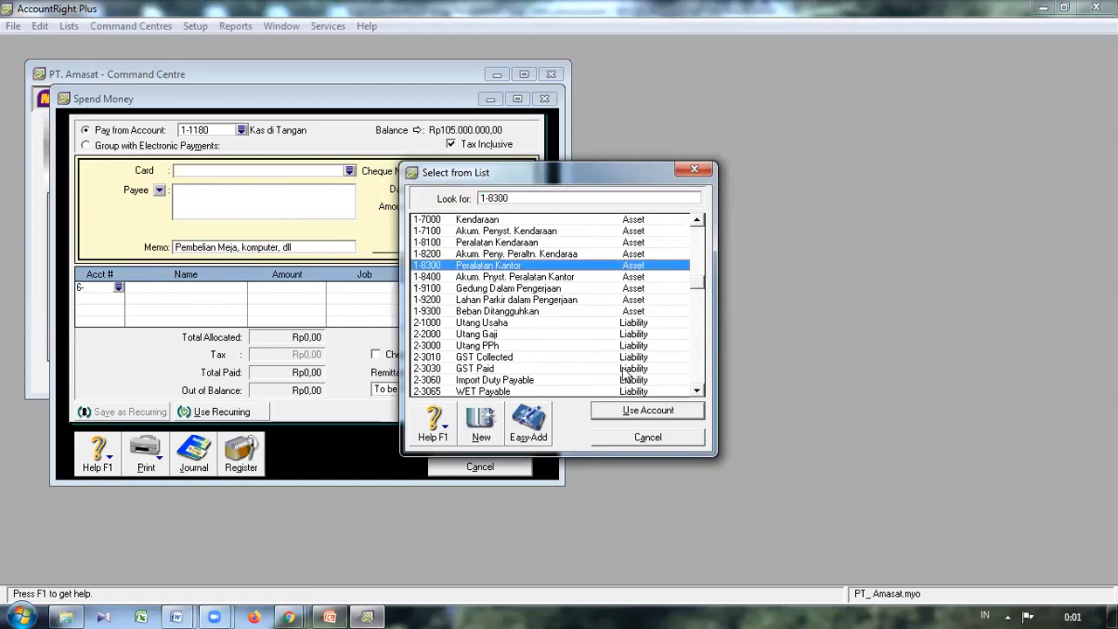
{"action": "left_click", "coordinate": [632, 413]}
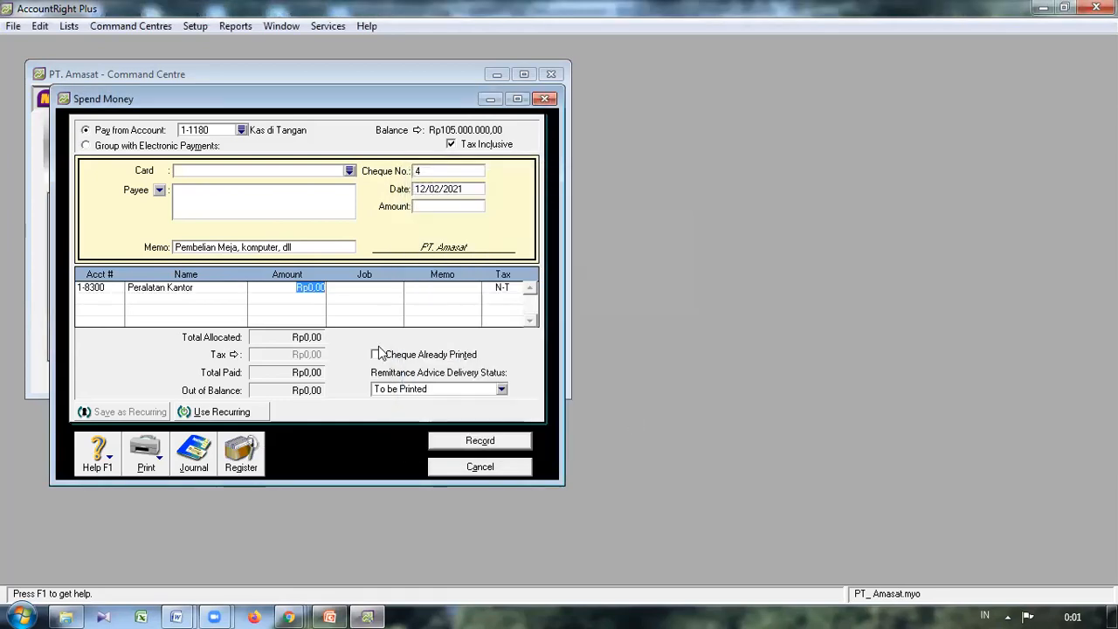
Date the office equipment payment 11/11/2020, set its amount to Rp25.000.000, and record it.
{"action": "left_click", "coordinate": [440, 194]}
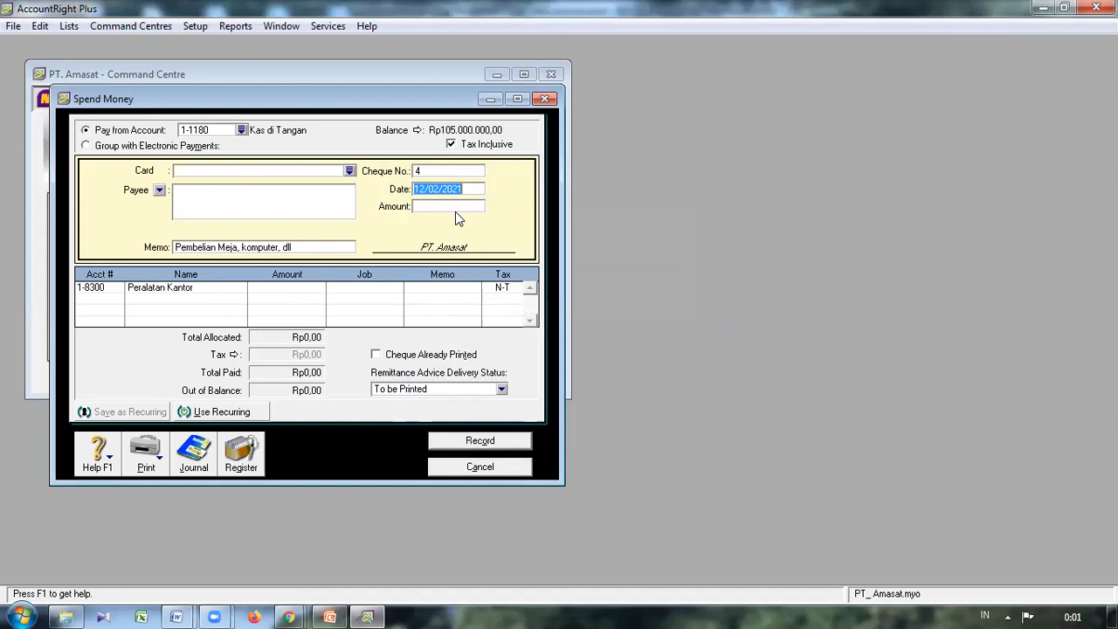
{"action": "type", "text": "11/11/2020"}
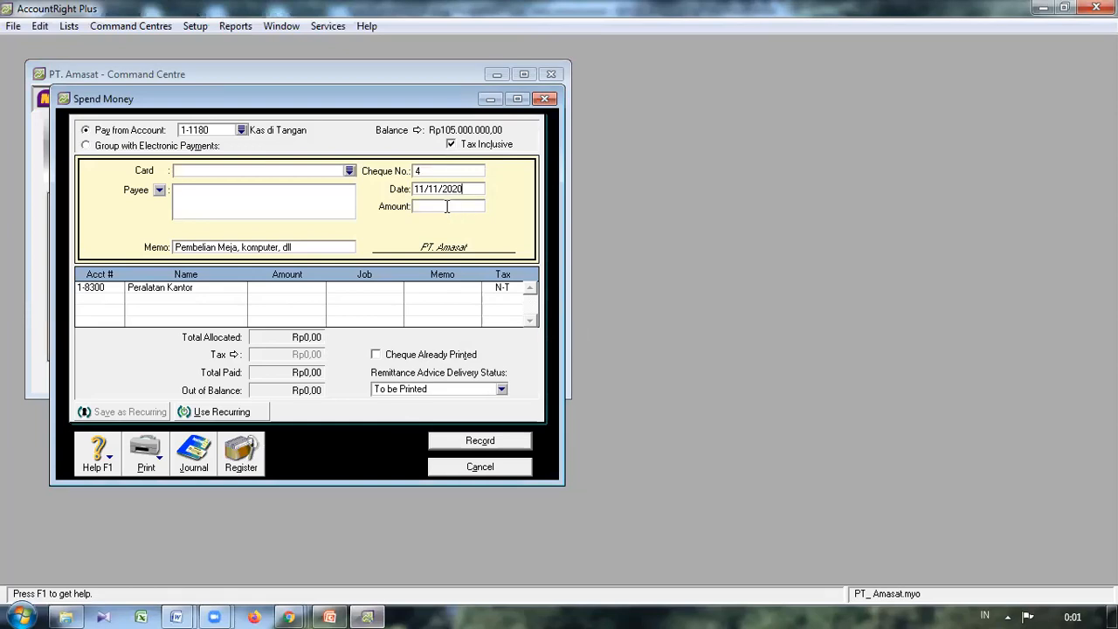
{"action": "left_click", "coordinate": [447, 206]}
{"action": "type", "text": "25."}
{"action": "type", "text": "000.00"}
{"action": "type", "text": "0"}
{"action": "key", "text": "Tab"}
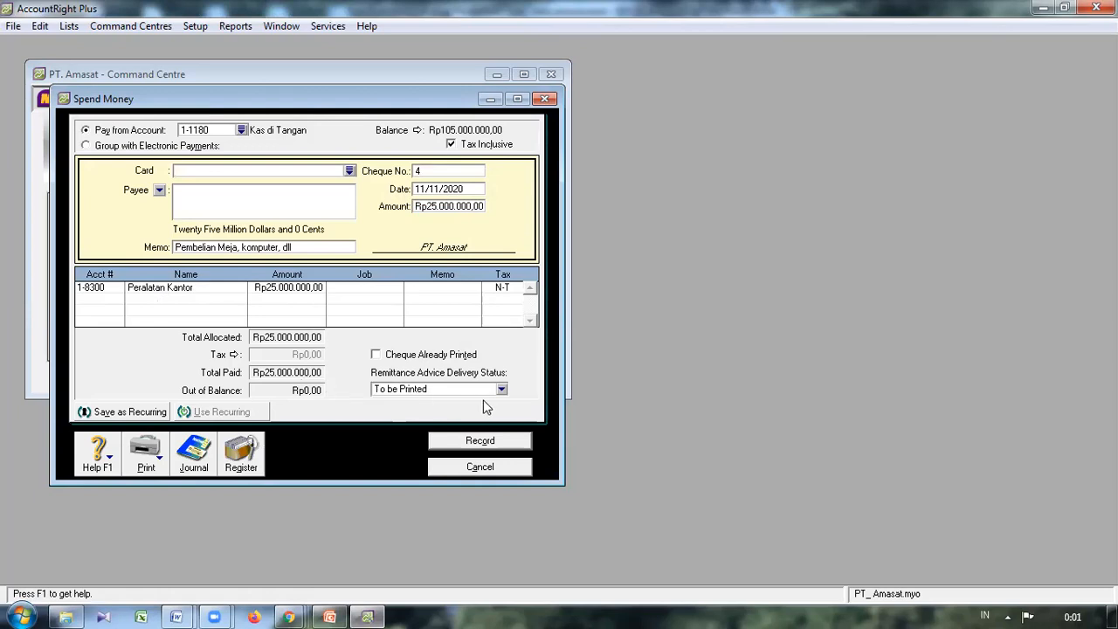
{"action": "left_click", "coordinate": [470, 446]}
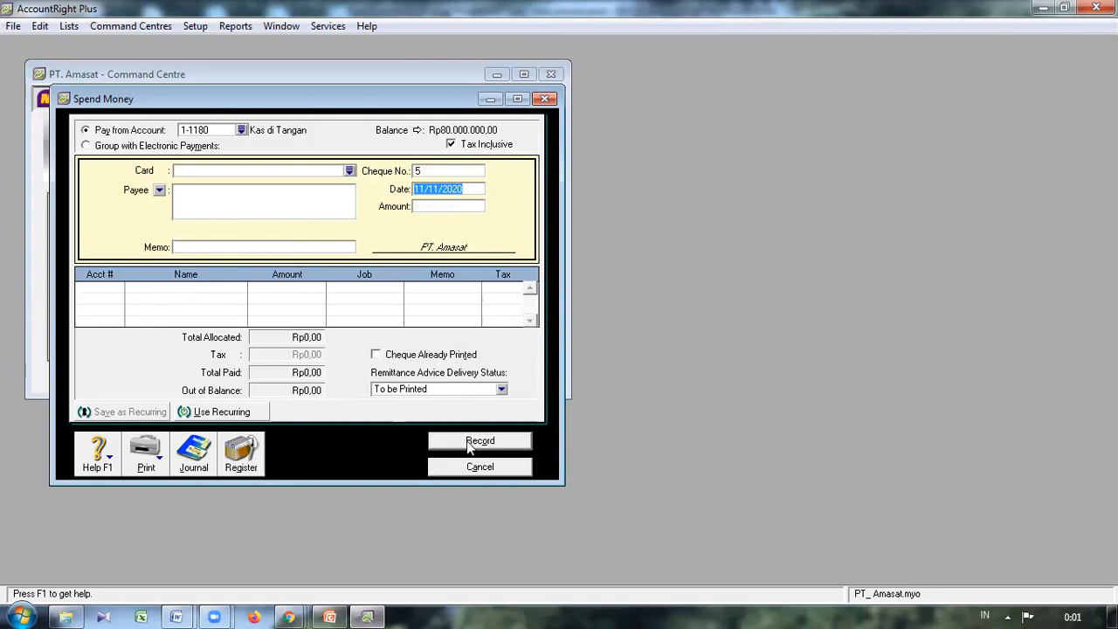
Review the recorded disbursements in the transaction journal through the 11/11/2020 entry, and close the journal and the blank payment form.
{"action": "left_click", "coordinate": [196, 454]}
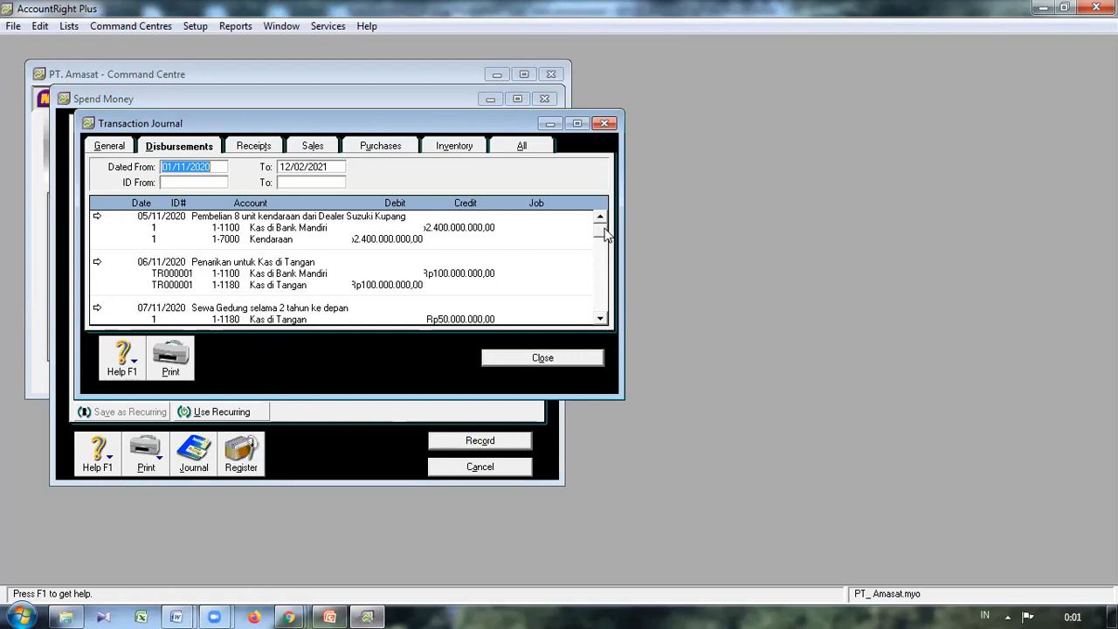
{"action": "left_click_drag", "start_coordinate": [601, 231], "coordinate": [602, 320]}
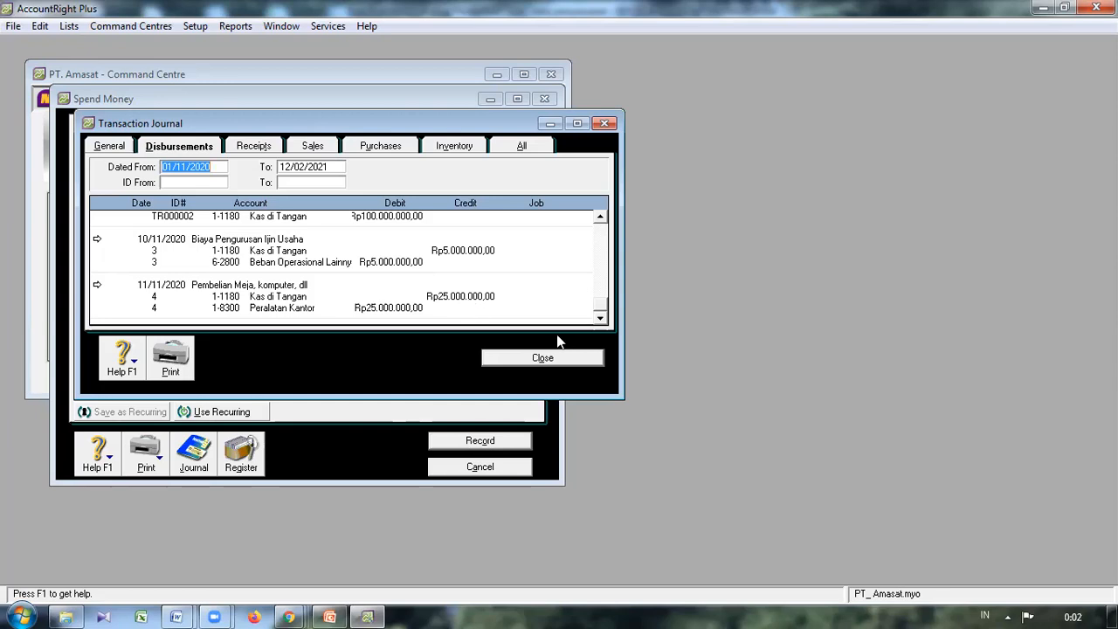
{"action": "left_click", "coordinate": [541, 359]}
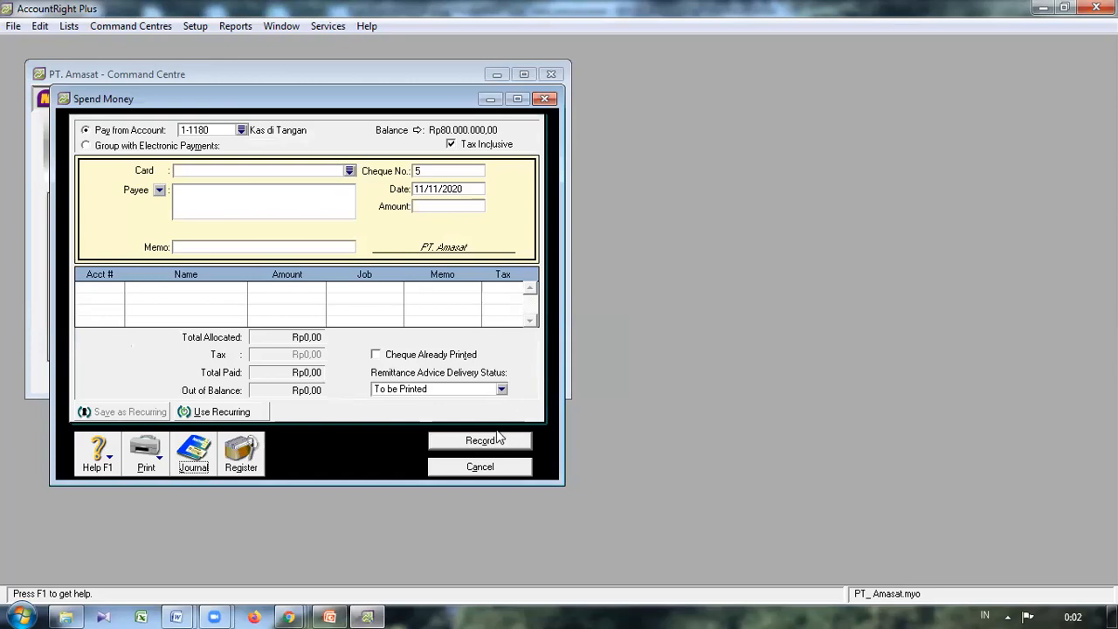
{"action": "left_click", "coordinate": [480, 468]}
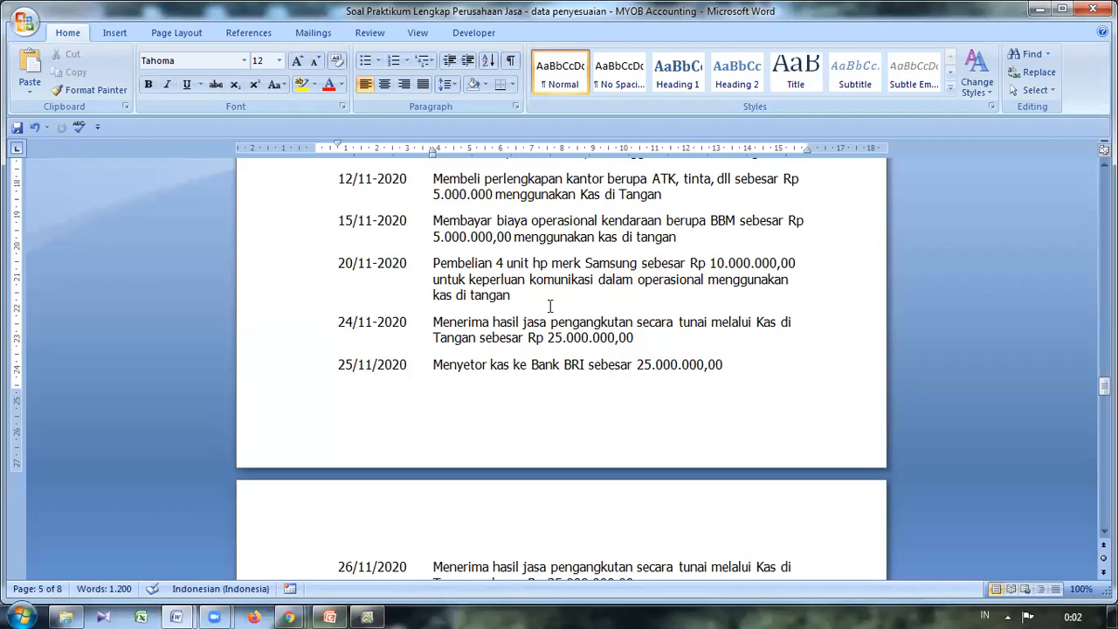
Return from the Word task list to AccountRight Plus and start a Spend Money entry paid from account 1-1180 Kas di Tangan.
{"action": "left_click", "coordinate": [652, 178]}
{"action": "left_click", "coordinate": [367, 617]}
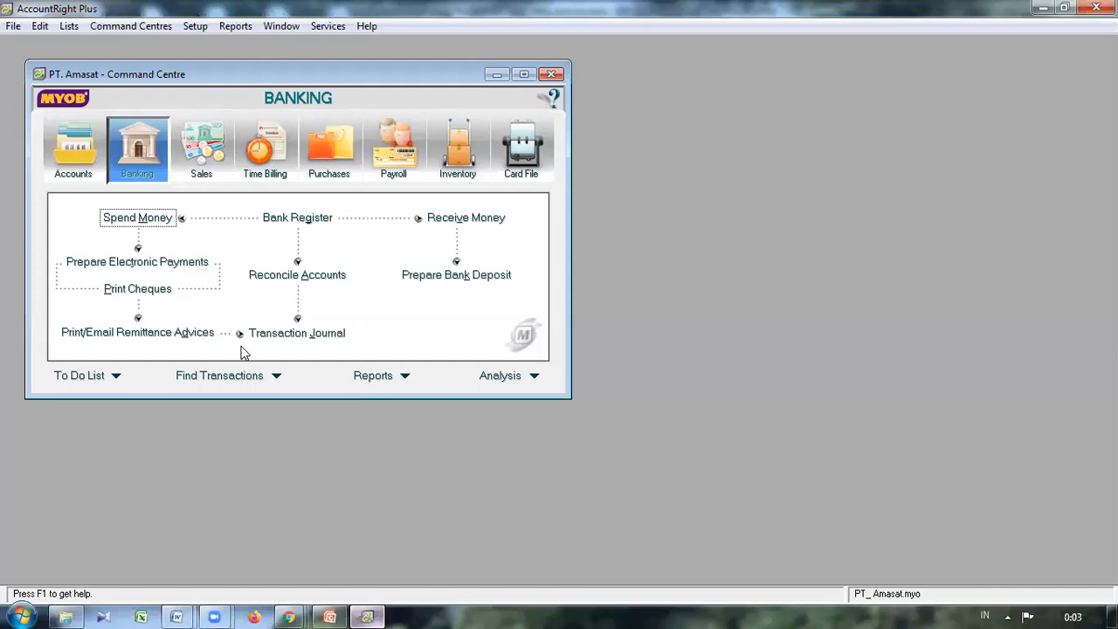
{"action": "left_click", "coordinate": [146, 222]}
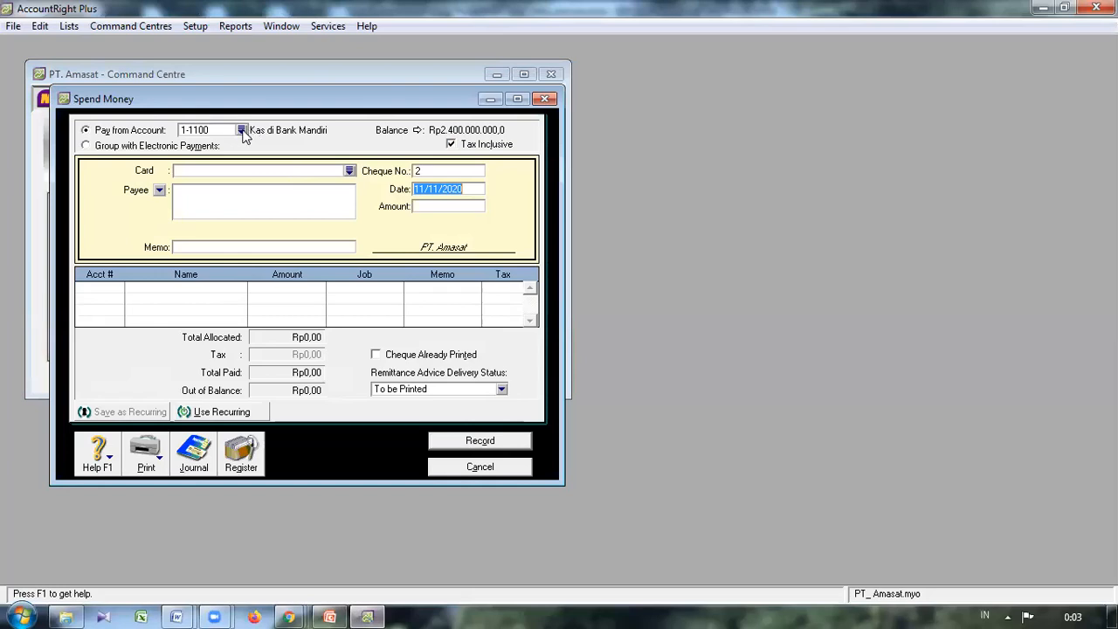
{"action": "left_click", "coordinate": [241, 129]}
{"action": "left_click", "coordinate": [483, 232]}
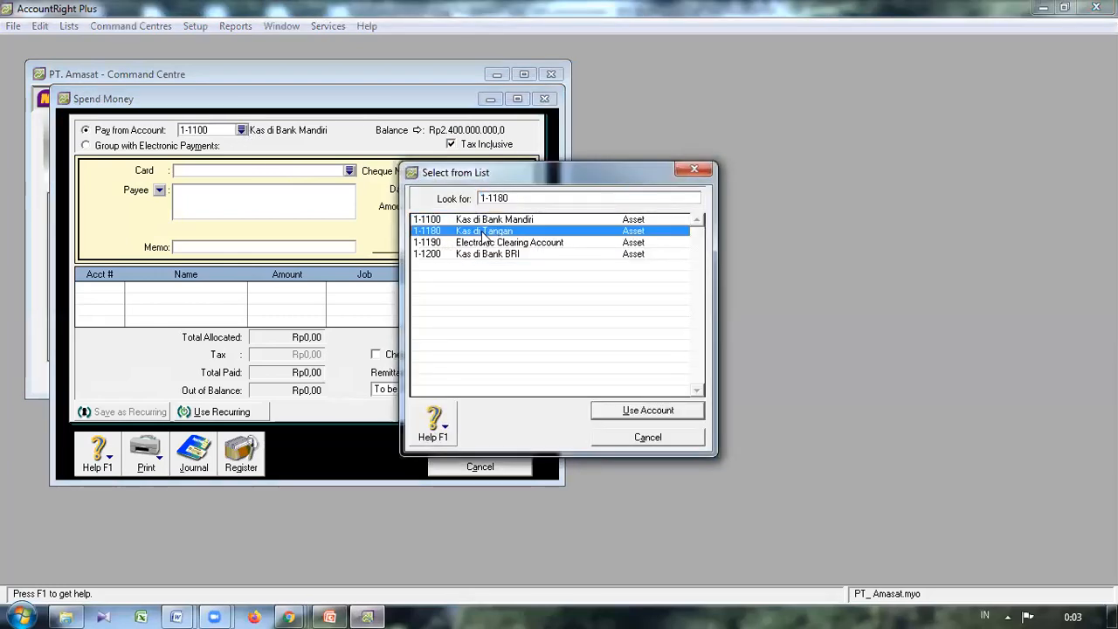
{"action": "left_click", "coordinate": [649, 409]}
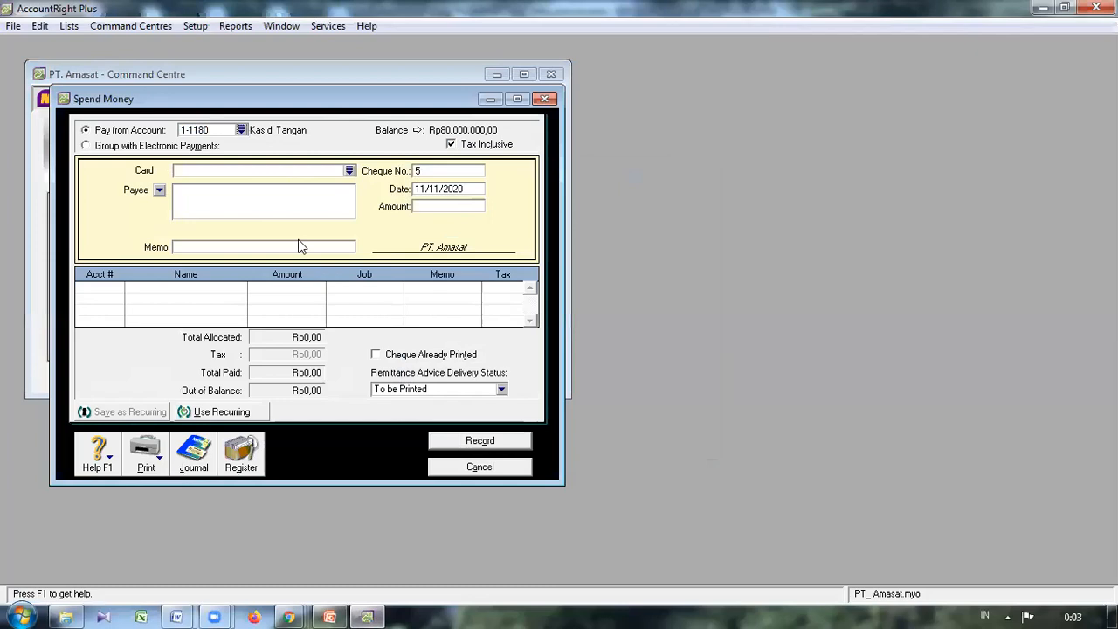
Give the office supplies payment cheque number 5 and the date 12/11/2020.
{"action": "key", "text": "Tab"}
{"action": "key", "text": "Tab"}
{"action": "key", "text": "Tab"}
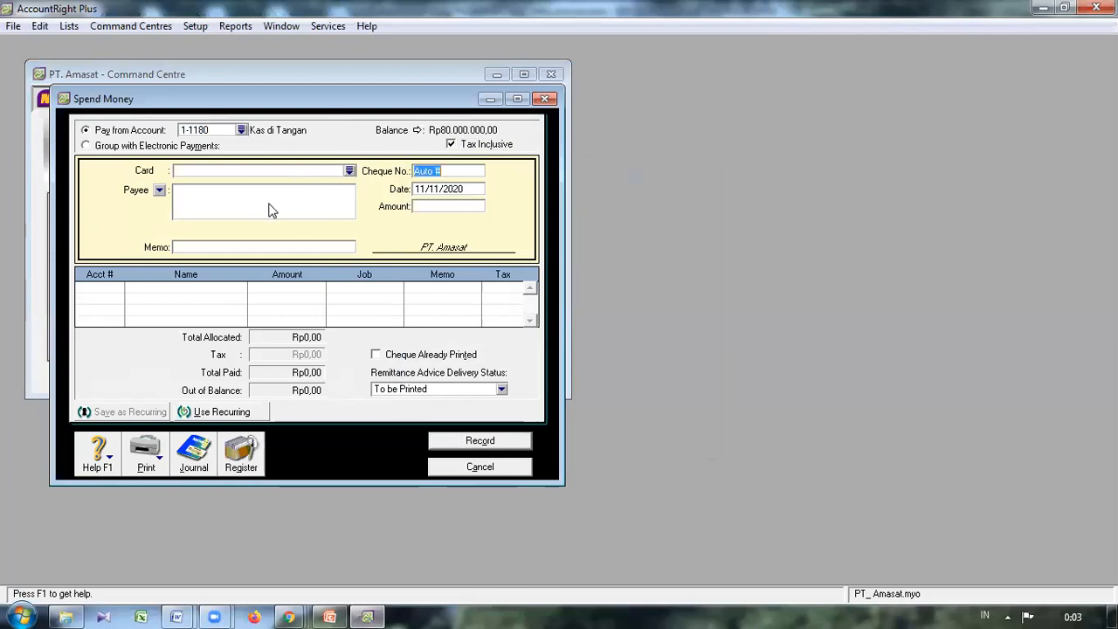
{"action": "type", "text": "5"}
{"action": "key", "text": "Tab"}
{"action": "key", "text": "Left"}
{"action": "key", "text": "Left"}
{"action": "key", "text": "Left"}
{"action": "key", "text": "Left"}
{"action": "key", "text": "Left"}
{"action": "key", "text": "Left"}
{"action": "key", "text": "Left"}
{"action": "key", "text": "Left"}
{"action": "key", "text": "BackSpace"}
{"action": "type", "text": "2"}
{"action": "key", "text": "Tab"}
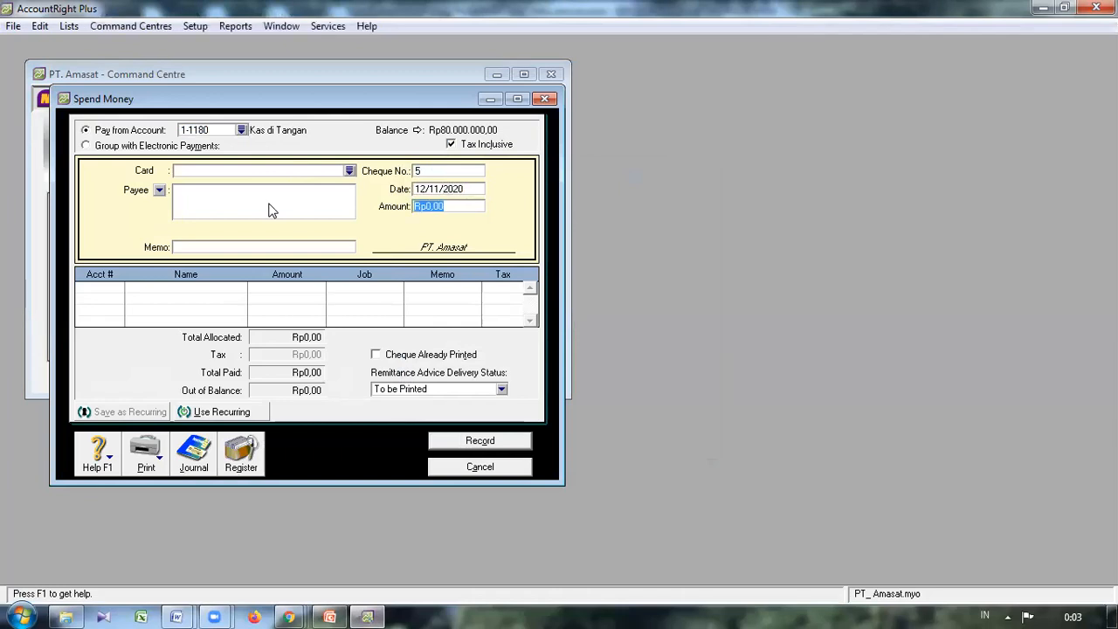
Set the payment amount to Rp5.000.000 and its memo to "Pembelian ATK, dll".
{"action": "type", "text": "5000000"}
{"action": "key", "text": "Tab"}
{"action": "key", "text": "Tab"}
{"action": "key", "text": "Tab"}
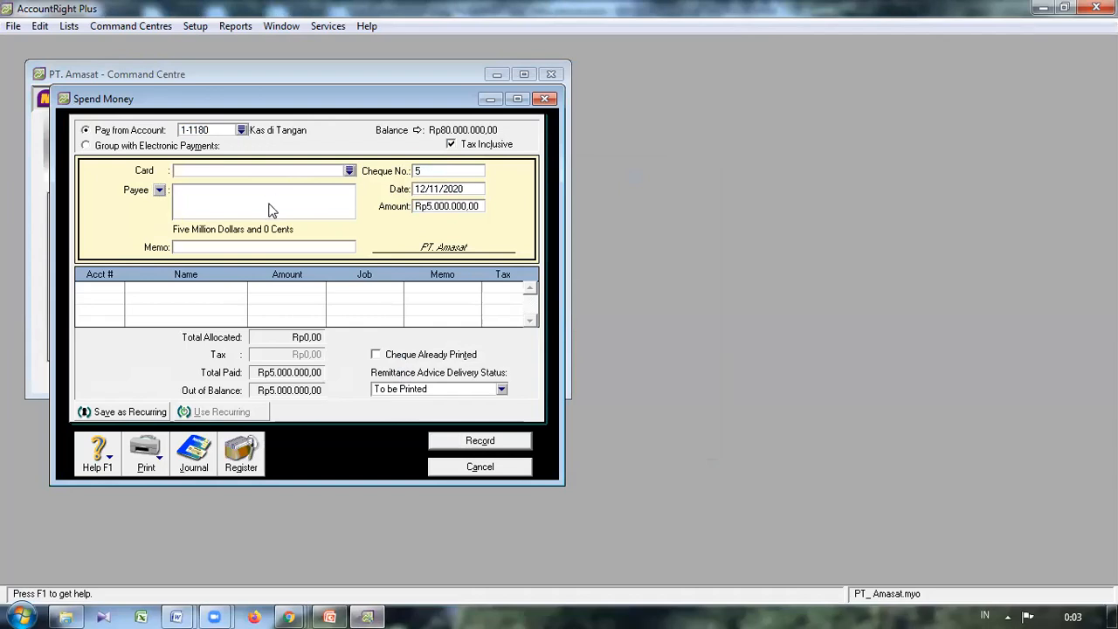
{"action": "type", "text": "Pembelian ATK"}
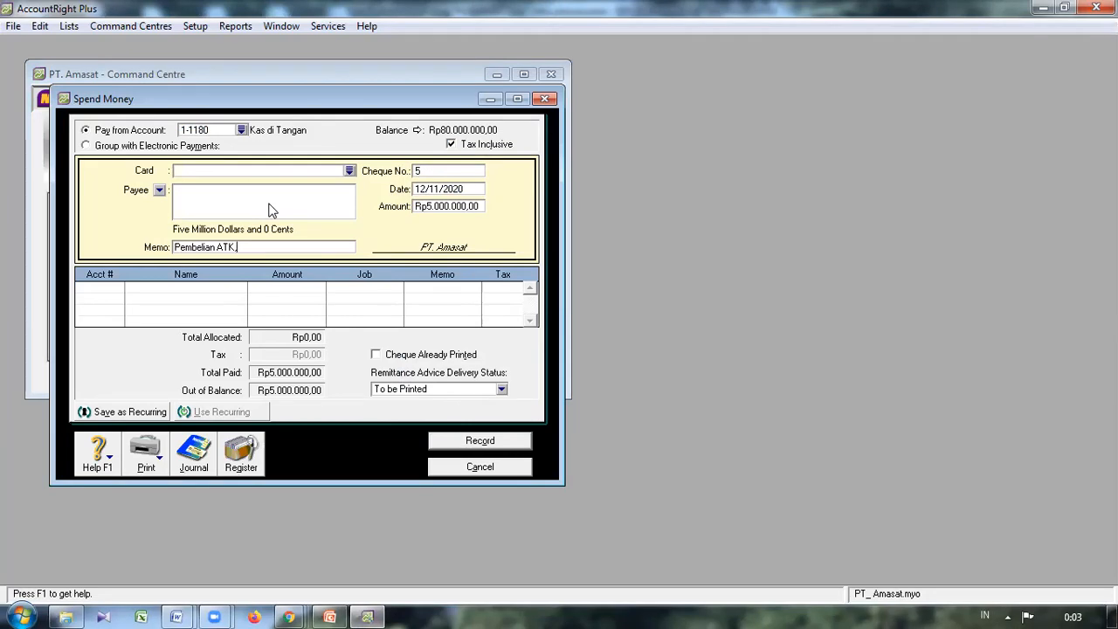
{"action": "type", "text": ", dll"}
{"action": "key", "text": "Tab"}
Allocate the office supplies payment to account 1-3200 Perlengkapan Kantor, record it, and close the blank payment form.
{"action": "type", "text": "6-"}
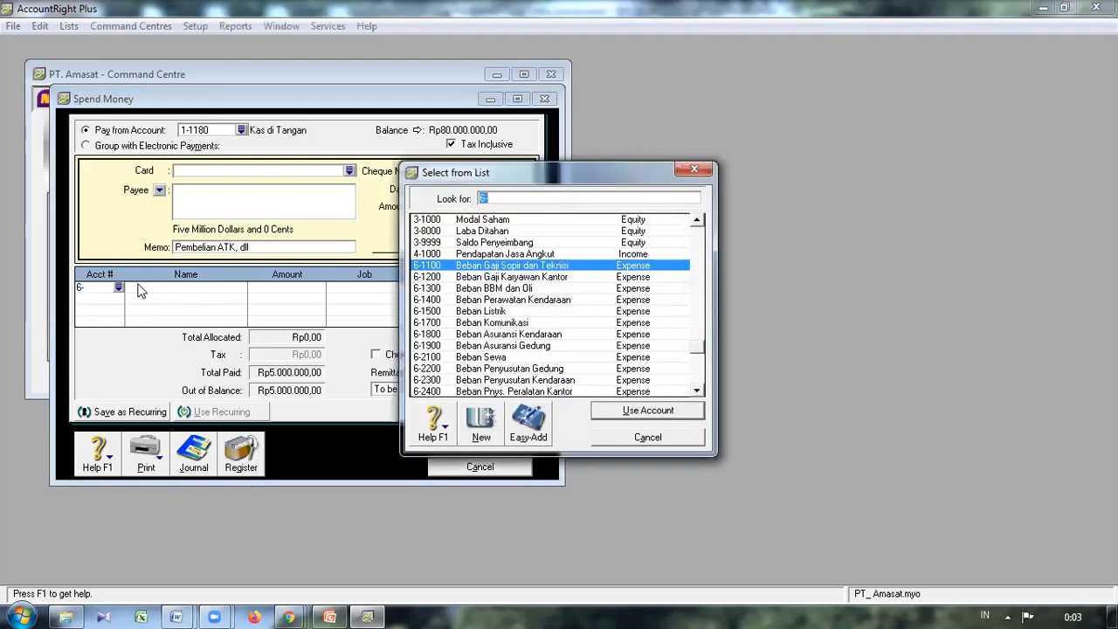
{"action": "left_click", "coordinate": [699, 221]}
{"action": "left_click", "coordinate": [698, 221]}
{"action": "left_click", "coordinate": [698, 221]}
{"action": "left_click", "coordinate": [698, 221]}
{"action": "left_click", "coordinate": [698, 221]}
{"action": "left_click", "coordinate": [699, 222]}
{"action": "left_click", "coordinate": [698, 221]}
{"action": "left_click", "coordinate": [698, 221]}
{"action": "left_click", "coordinate": [698, 222]}
{"action": "left_click", "coordinate": [698, 221]}
{"action": "left_click", "coordinate": [698, 221]}
{"action": "left_click", "coordinate": [698, 221]}
{"action": "left_click", "coordinate": [698, 221]}
{"action": "left_click", "coordinate": [698, 221]}
{"action": "left_click", "coordinate": [698, 221]}
{"action": "left_click", "coordinate": [698, 221]}
{"action": "left_click", "coordinate": [698, 221]}
{"action": "left_click", "coordinate": [698, 221]}
{"action": "left_click", "coordinate": [698, 221]}
{"action": "left_click", "coordinate": [699, 221]}
{"action": "left_click", "coordinate": [698, 221]}
{"action": "left_click", "coordinate": [698, 221]}
{"action": "left_click", "coordinate": [699, 221]}
{"action": "left_click", "coordinate": [698, 221]}
{"action": "left_click", "coordinate": [698, 221]}
{"action": "left_click", "coordinate": [698, 221]}
{"action": "left_click", "coordinate": [698, 221]}
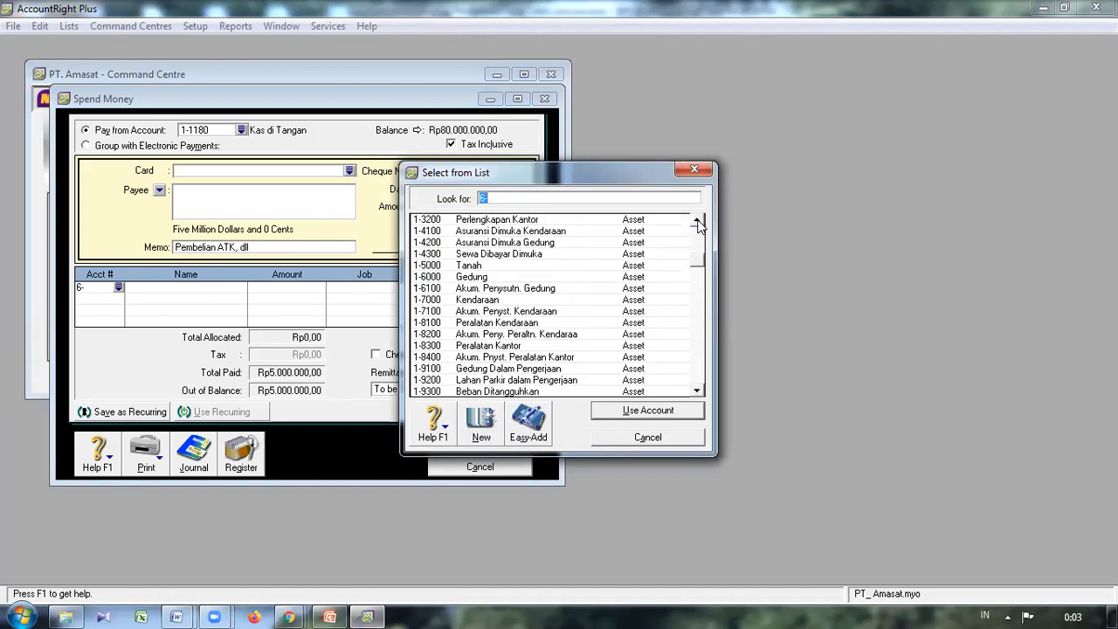
{"action": "left_click", "coordinate": [698, 221]}
{"action": "left_click", "coordinate": [583, 233]}
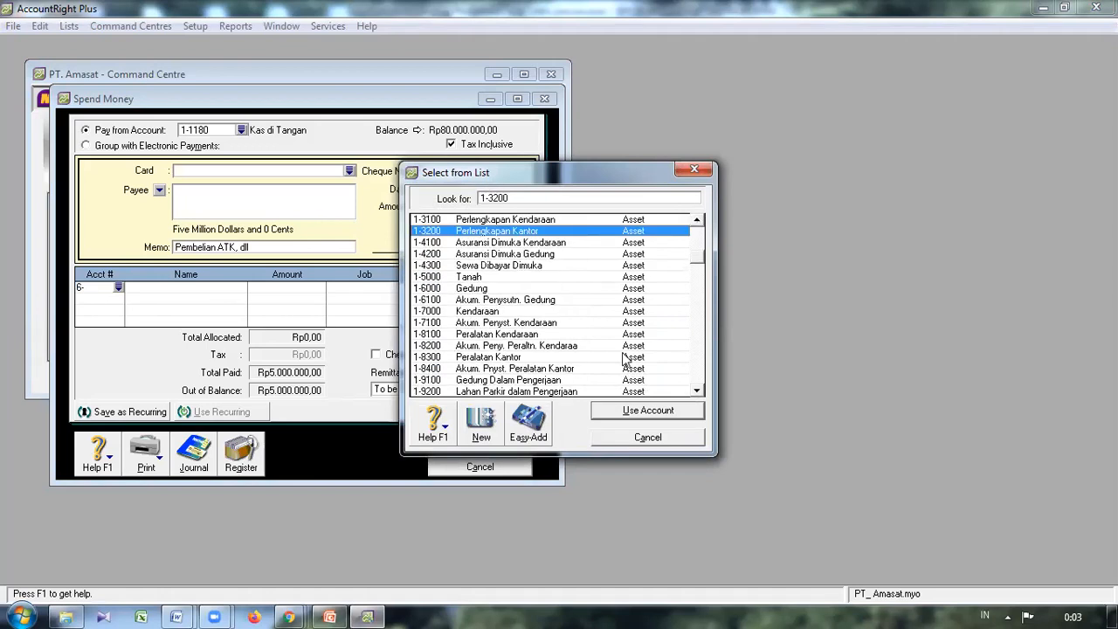
{"action": "left_click", "coordinate": [617, 410]}
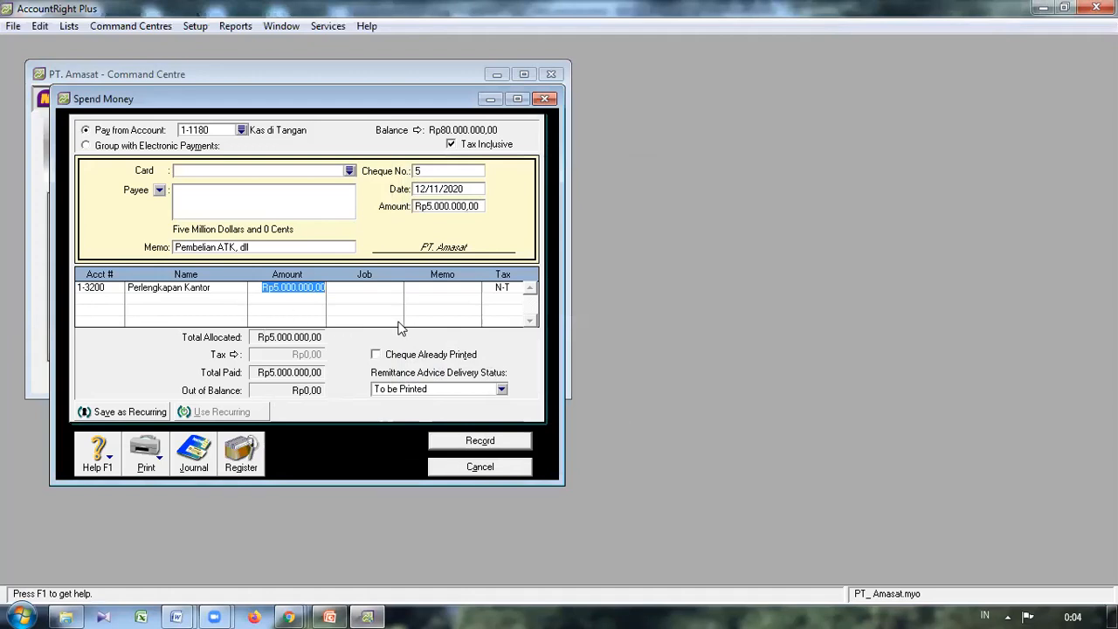
{"action": "left_click", "coordinate": [480, 440]}
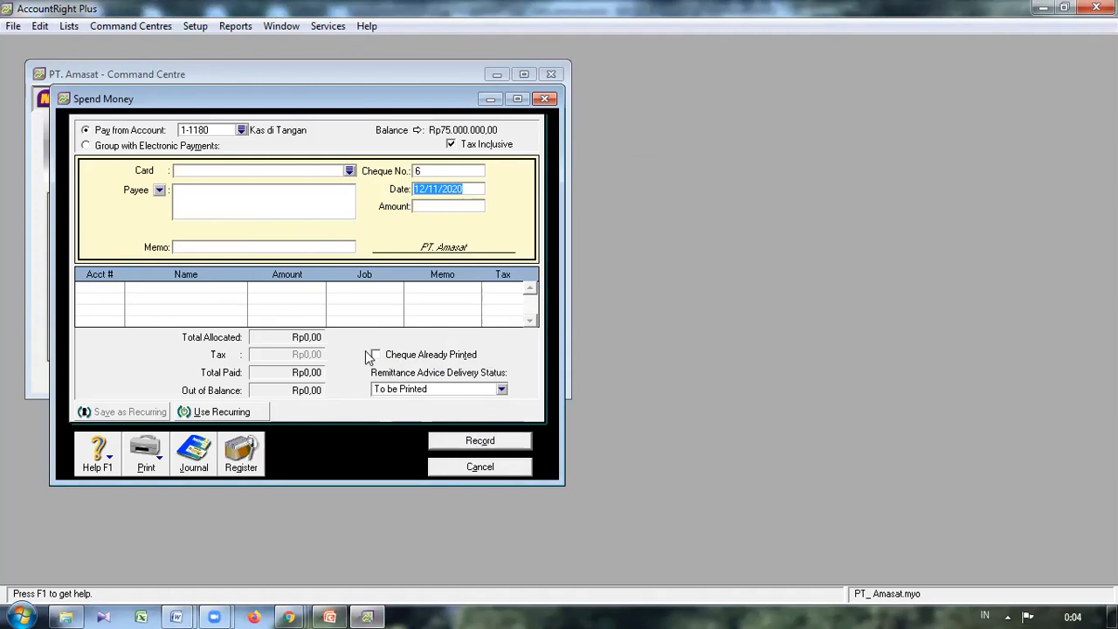
{"action": "left_click", "coordinate": [479, 467]}
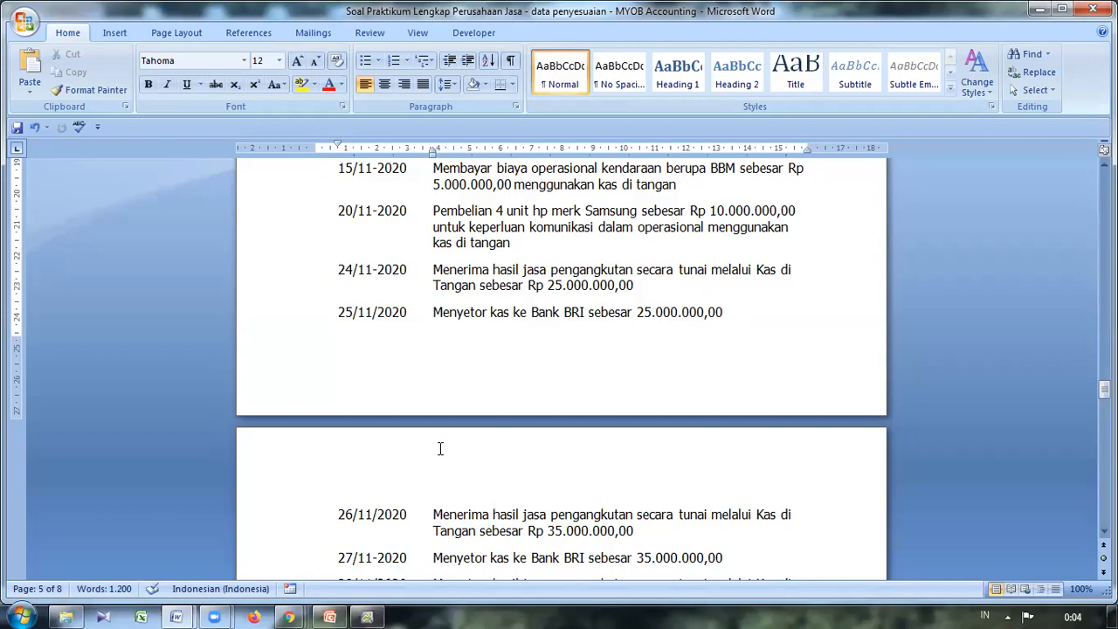
Switch from Word to AccountRight Plus and start the vehicle fuel payment in Spend Money, paid from account 1-1180 Kas di Tangan.
{"action": "left_click", "coordinate": [367, 617]}
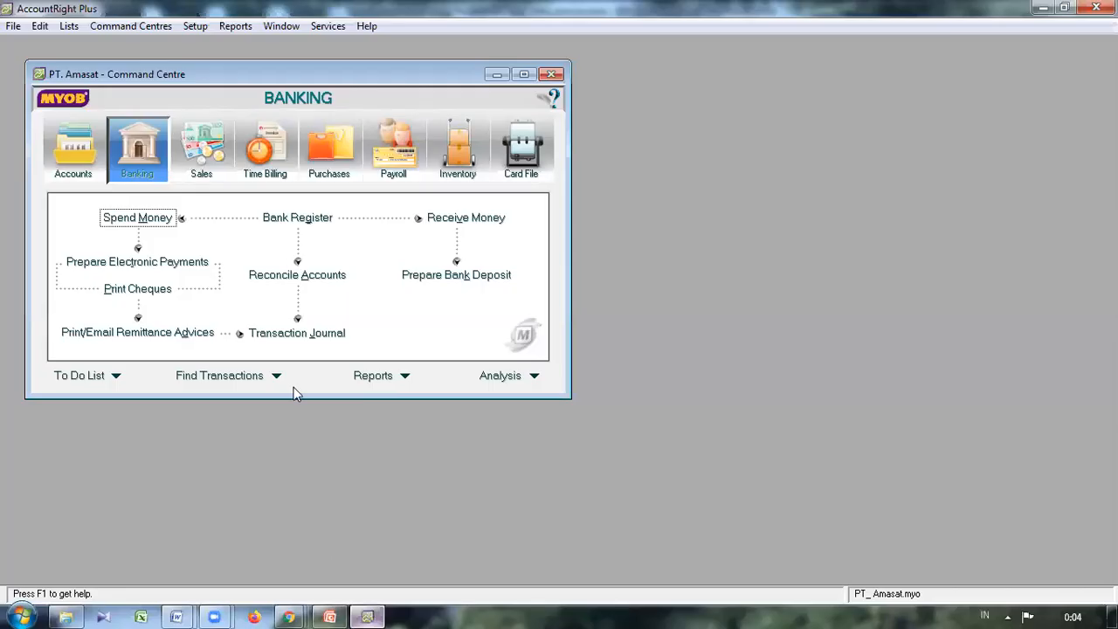
{"action": "left_click", "coordinate": [155, 220]}
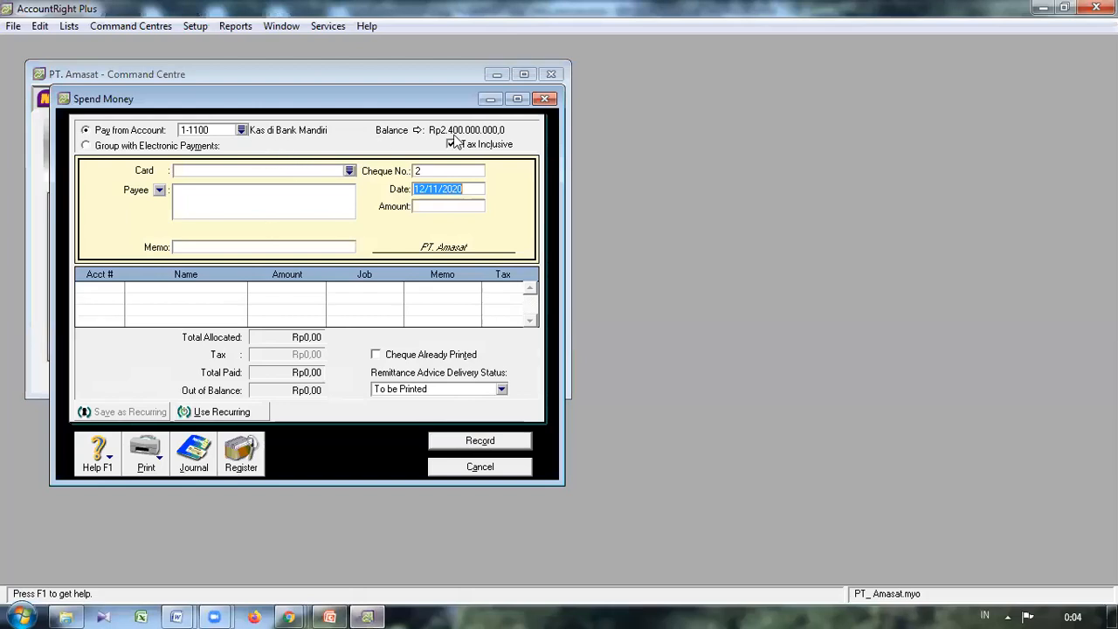
{"action": "left_click", "coordinate": [242, 129]}
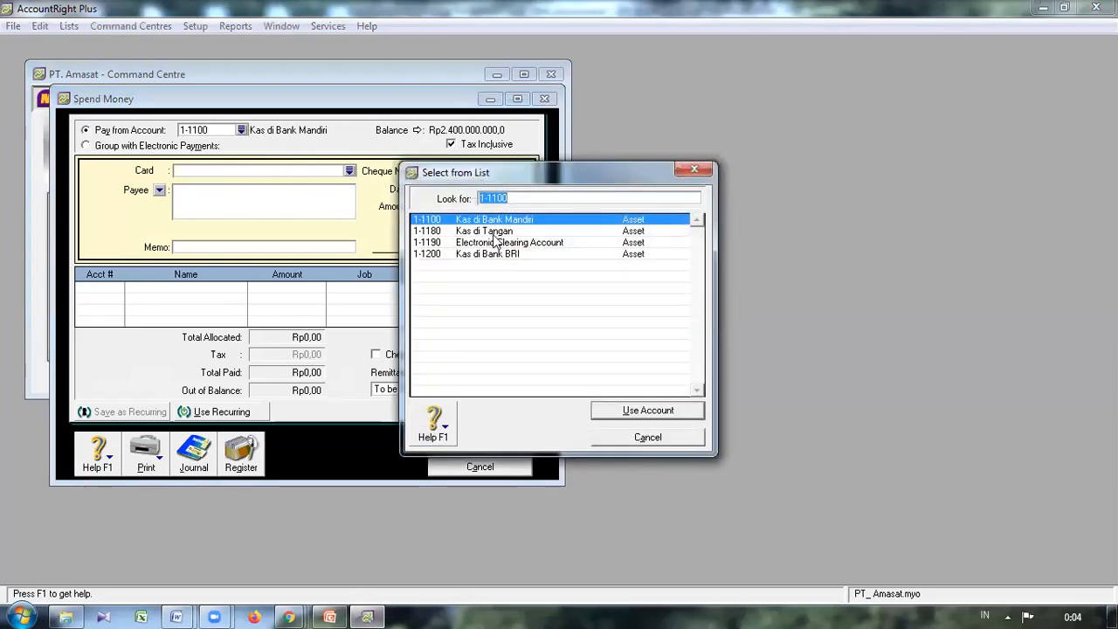
{"action": "left_click", "coordinate": [494, 233]}
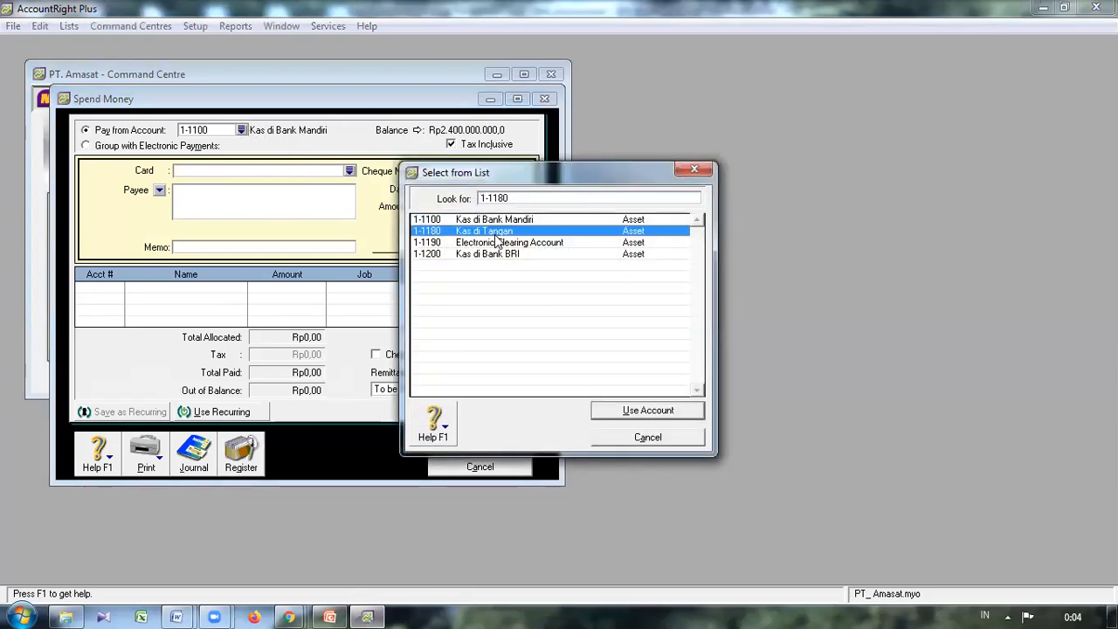
{"action": "left_click", "coordinate": [619, 413]}
Set the fuel payment's date to 15/11/2020.
{"action": "key", "text": "Tab"}
{"action": "key", "text": "Tab"}
{"action": "key", "text": "Tab"}
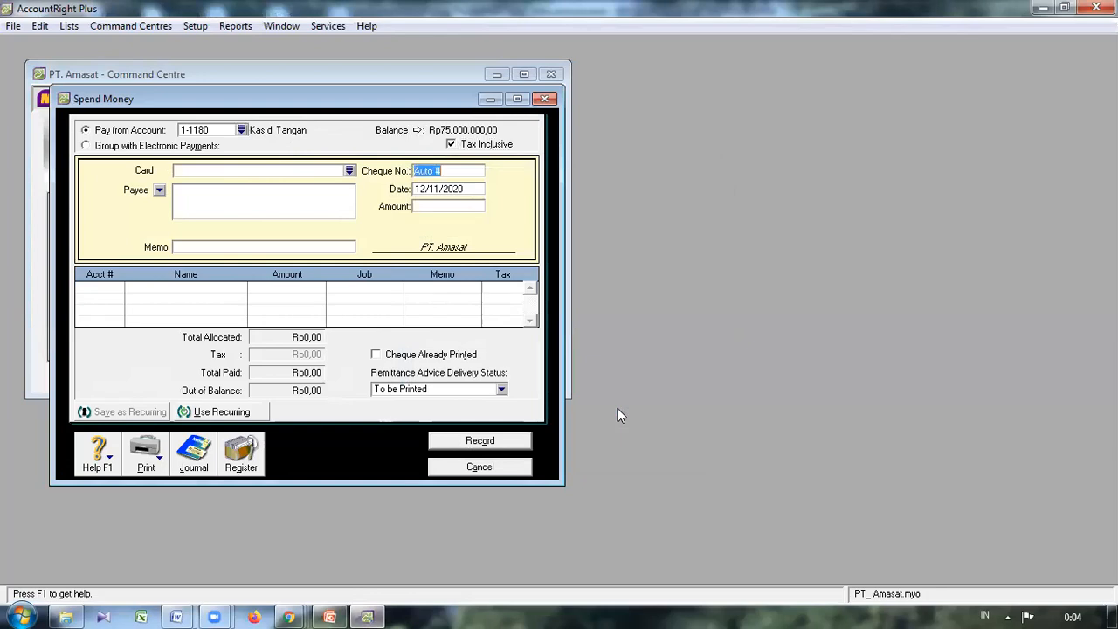
{"action": "key", "text": "Tab"}
{"action": "key", "text": "Left"}
{"action": "key", "text": "Left"}
{"action": "key", "text": "Left"}
{"action": "key", "text": "Left"}
{"action": "key", "text": "Left"}
{"action": "key", "text": "Left"}
{"action": "key", "text": "Left"}
{"action": "key", "text": "Left"}
{"action": "key", "text": "Right"}
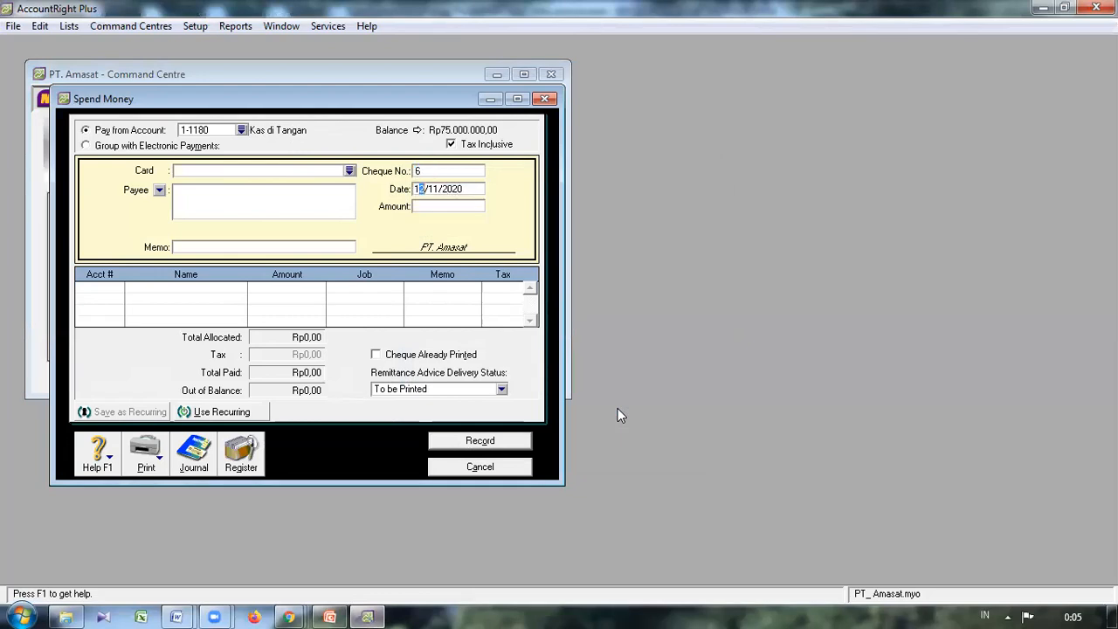
{"action": "key", "text": "Tab"}
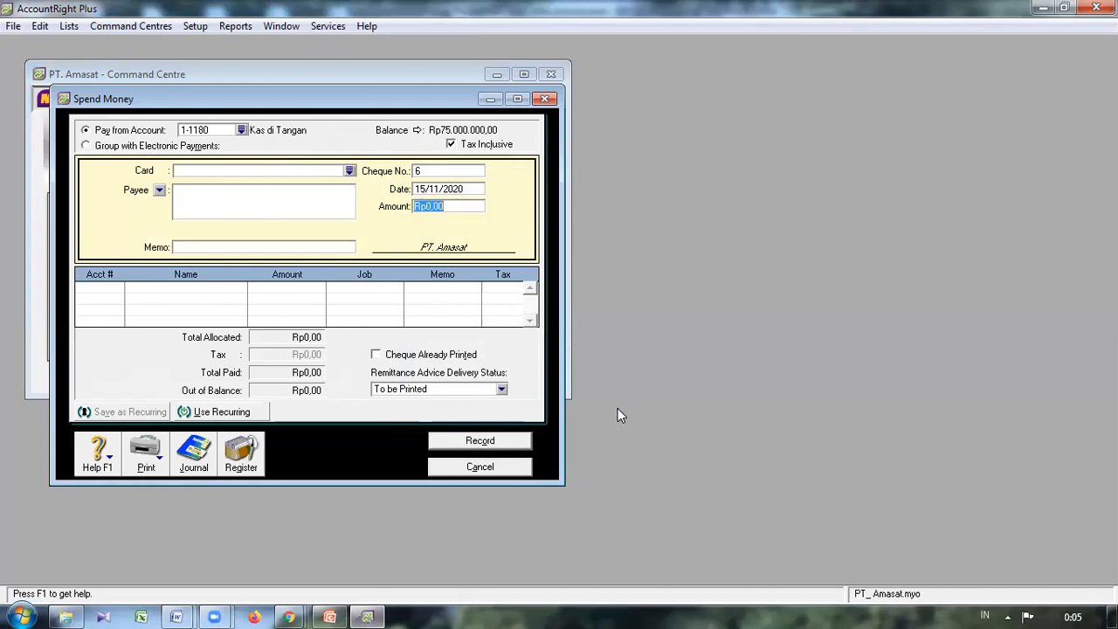
Set the payment amount to Rp5.000.000 and enter "Pembelian BBM" as its memo.
{"action": "type", "text": "5"}
{"action": "key", "text": "BackSpace"}
{"action": "type", "text": "000000"}
{"action": "key", "text": "Tab"}
{"action": "key", "text": "Tab"}
{"action": "key", "text": "Tab"}
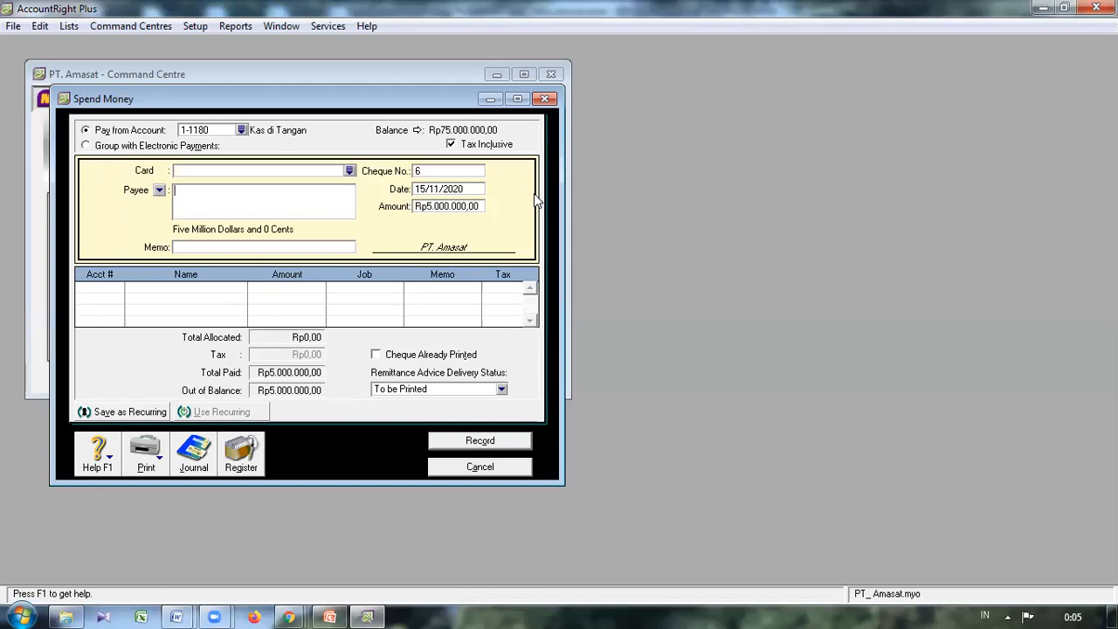
{"action": "type", "text": "Pembelian BBm"}
{"action": "key", "text": "BackSpace"}
{"action": "type", "text": "M"}
{"action": "key", "text": "Tab"}
Allocate the fuel payment to account 6-1300 Beban BBM dan Oli and record it.
{"action": "type", "text": "6-"}
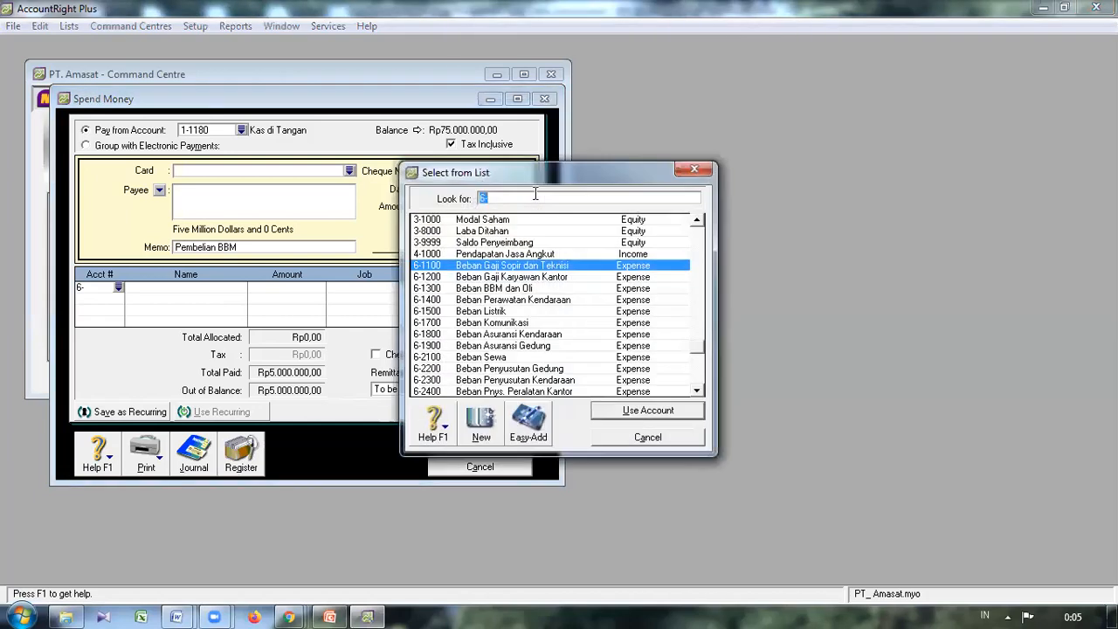
{"action": "left_click", "coordinate": [699, 393]}
{"action": "left_click", "coordinate": [698, 394]}
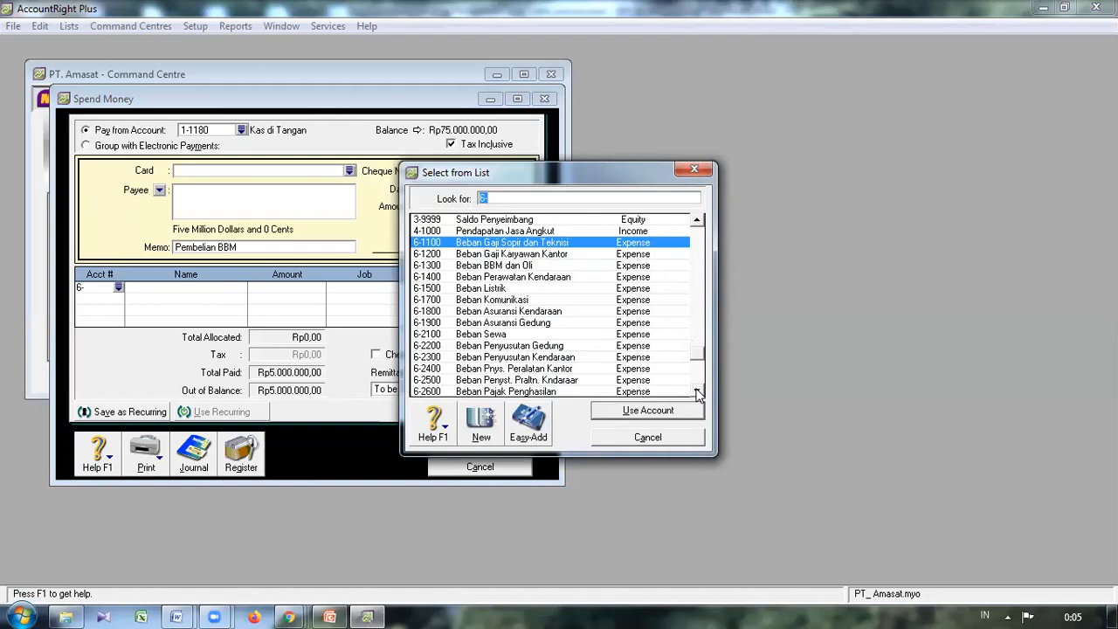
{"action": "left_click", "coordinate": [518, 267]}
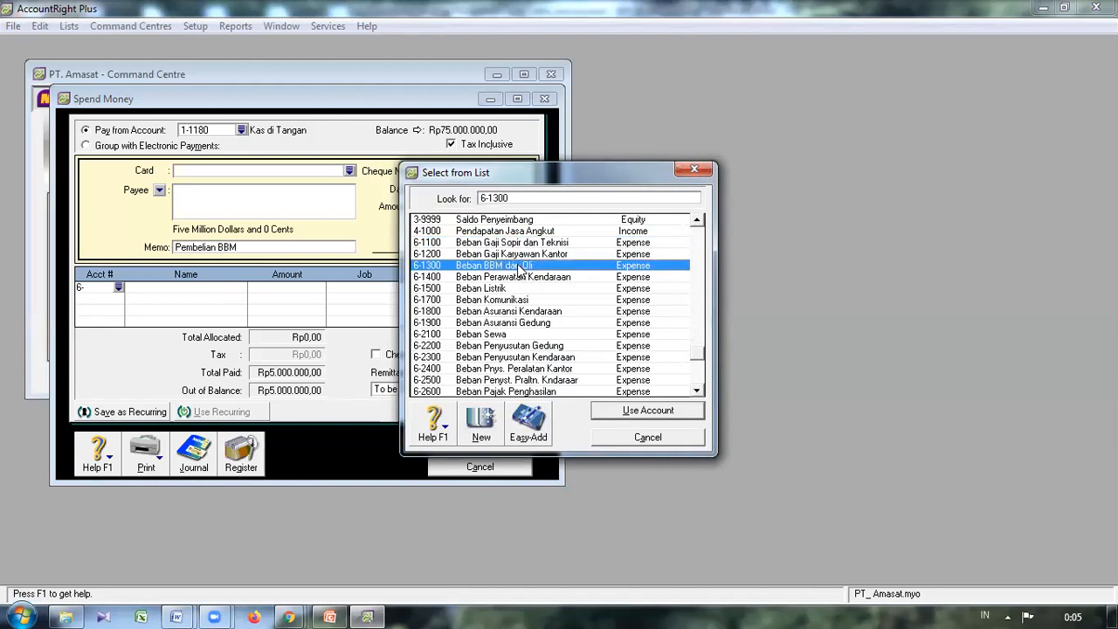
{"action": "left_click", "coordinate": [635, 413]}
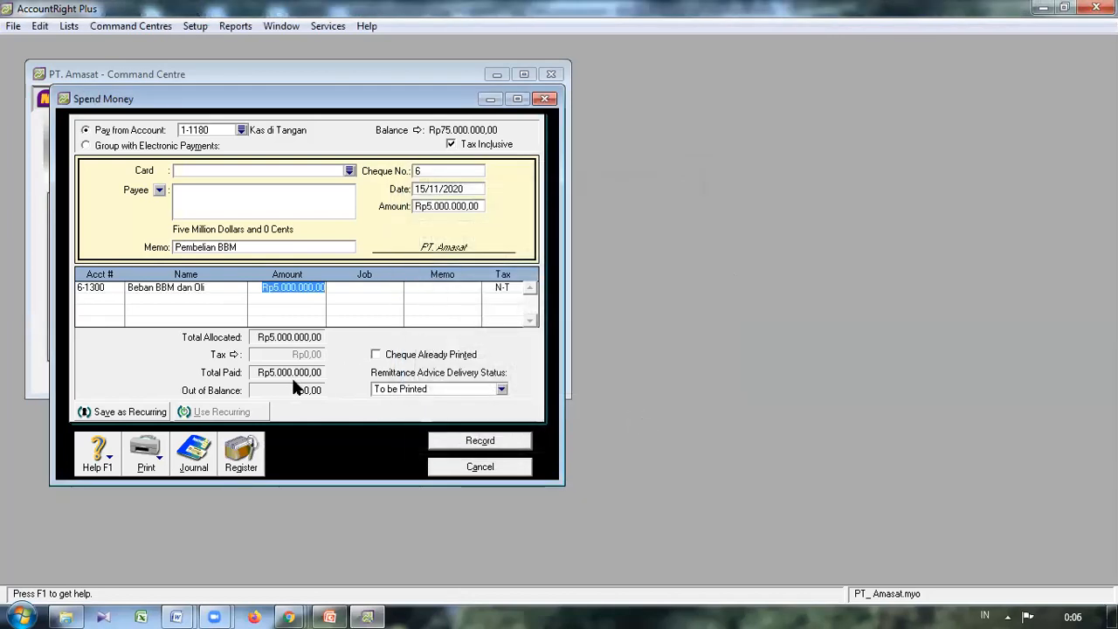
{"action": "left_click", "coordinate": [462, 440]}
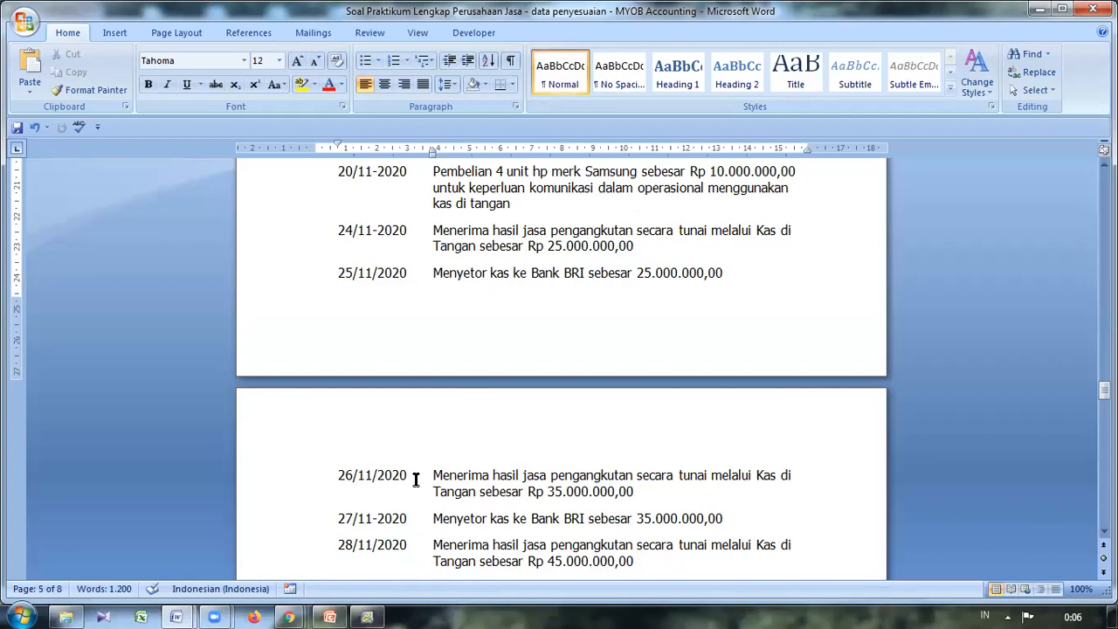
Switch from Word to AccountRight Plus and set the new cash payment's date to 20/11/2020.
{"action": "left_click", "coordinate": [367, 617]}
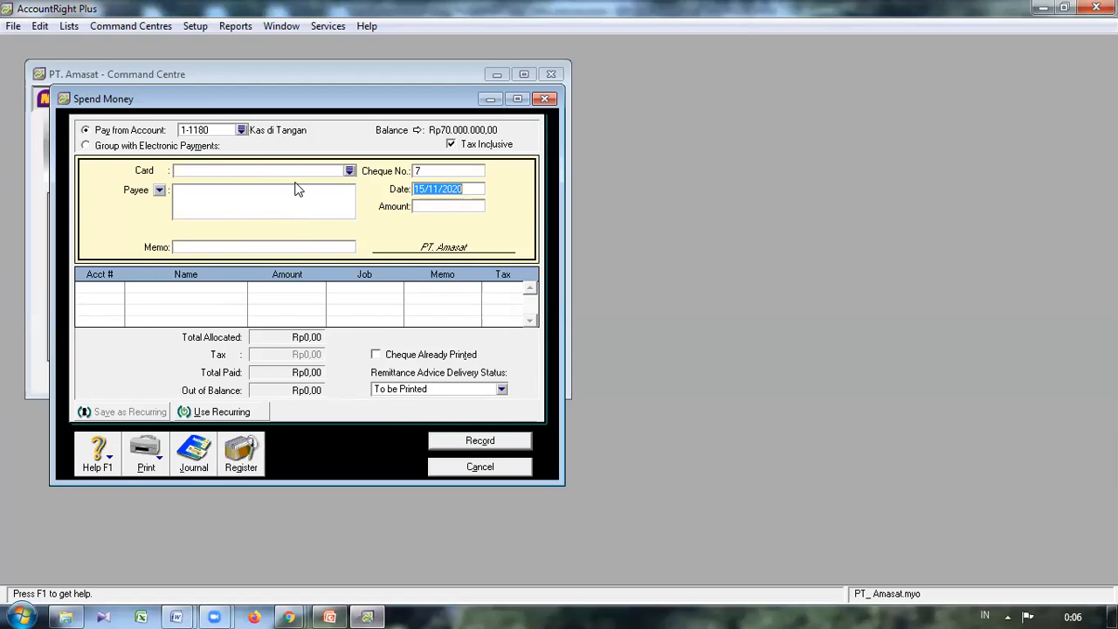
{"action": "key", "text": "Tab"}
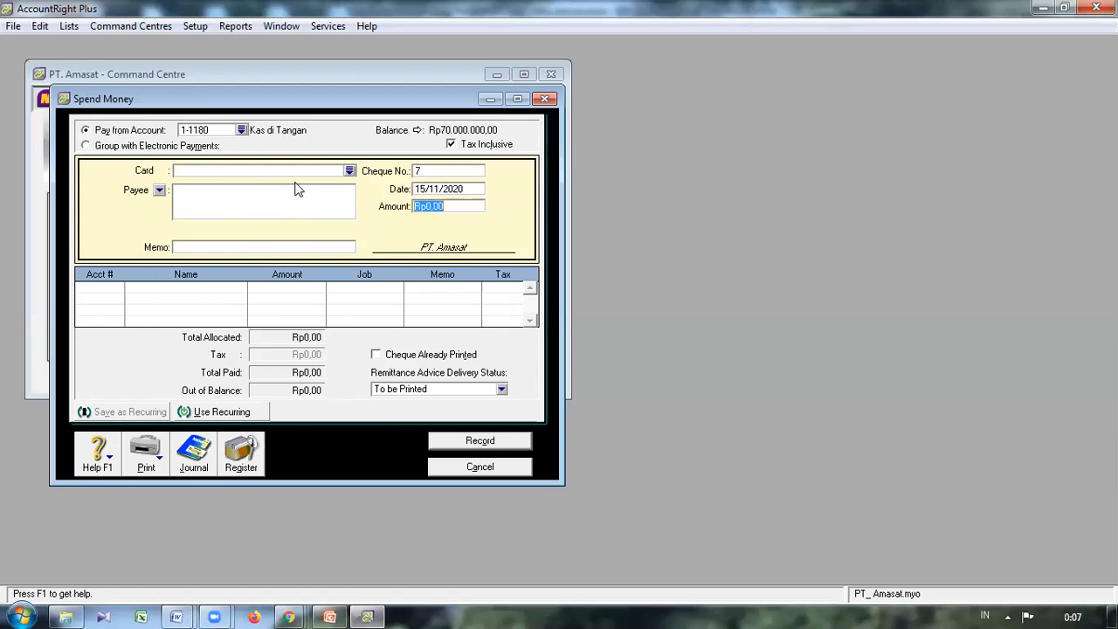
{"action": "key", "text": "Tab"}
{"action": "key", "text": "Tab"}
{"action": "key", "text": "Tab"}
{"action": "key", "text": "Tab"}
{"action": "key", "text": "Tab"}
{"action": "key", "text": "Tab"}
{"action": "left_click", "coordinate": [434, 191]}
{"action": "left_click", "coordinate": [435, 191]}
{"action": "key", "text": "shift+Right"}
{"action": "key", "text": "shift+Right"}
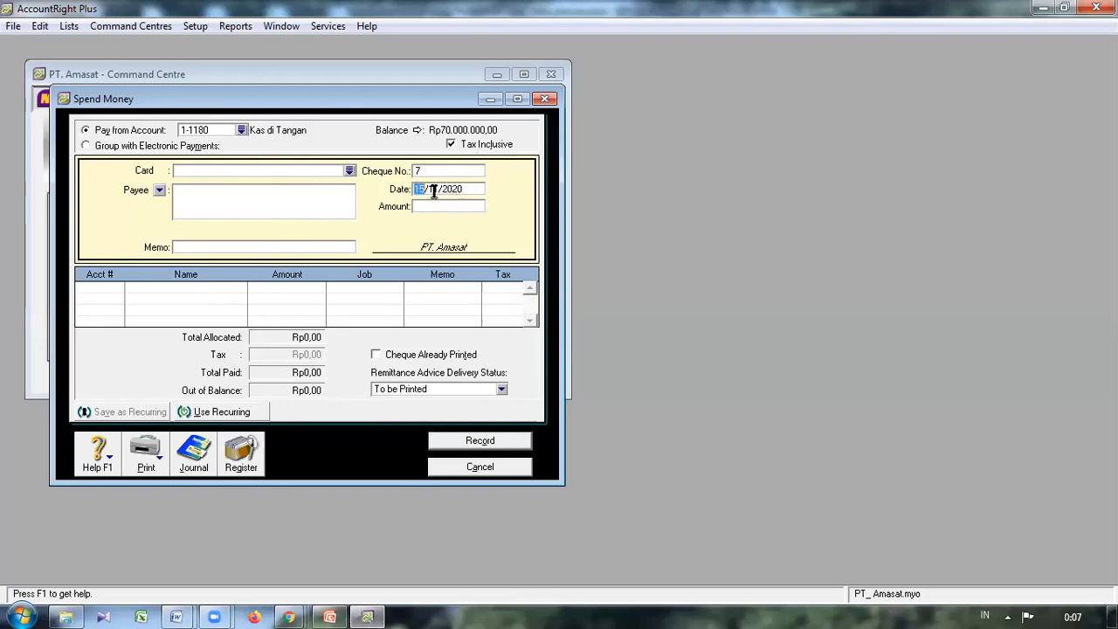
{"action": "type", "text": "20"}
{"action": "key", "text": "Tab"}
Set the payment amount to Rp10.000.000 and enter "Pembelian 4 unit HP Merk Samsung" as its memo.
{"action": "type", "text": "10000000"}
{"action": "key", "text": "Tab"}
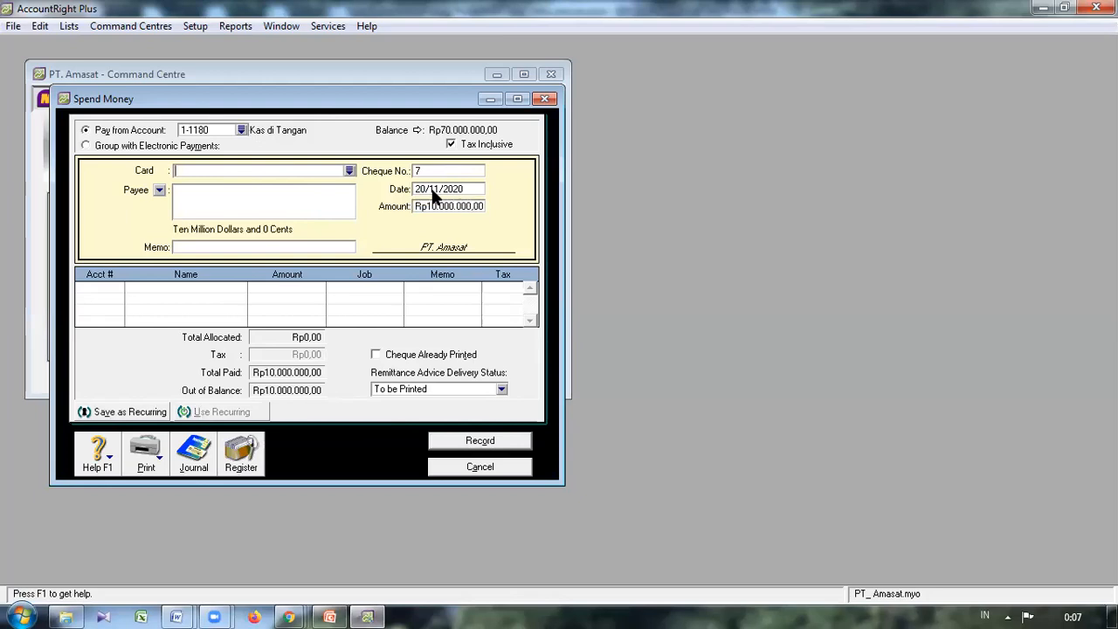
{"action": "key", "text": "Tab"}
{"action": "key", "text": "Tab"}
{"action": "key", "text": "Tab"}
{"action": "type", "text": "Pembelian 4 unit HP Me"}
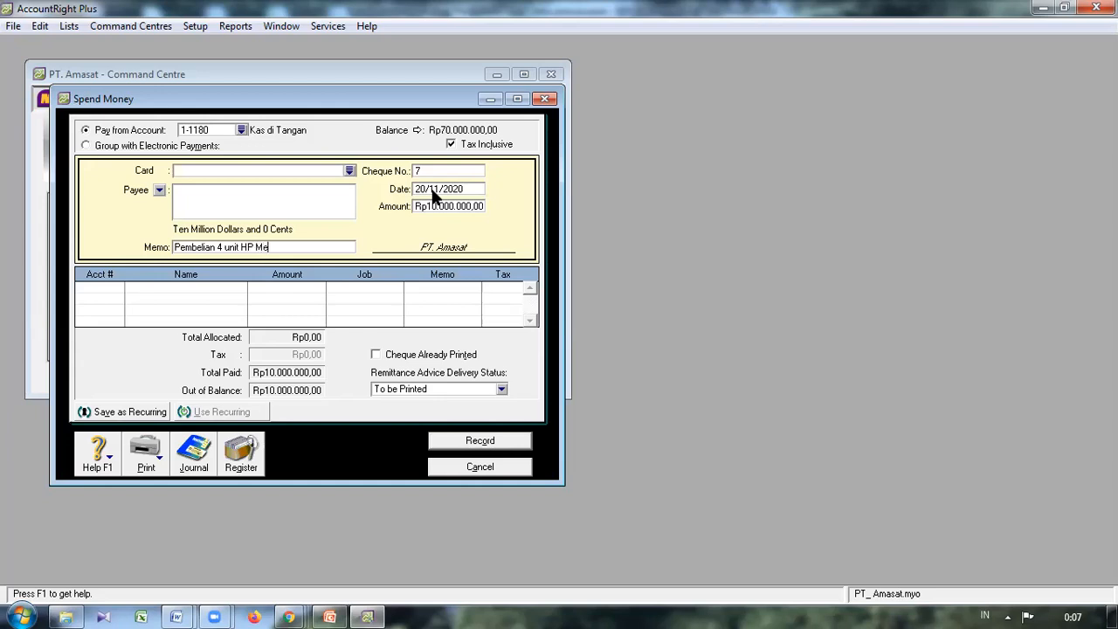
{"action": "type", "text": "rk Samsung"}
{"action": "key", "text": "Tab"}
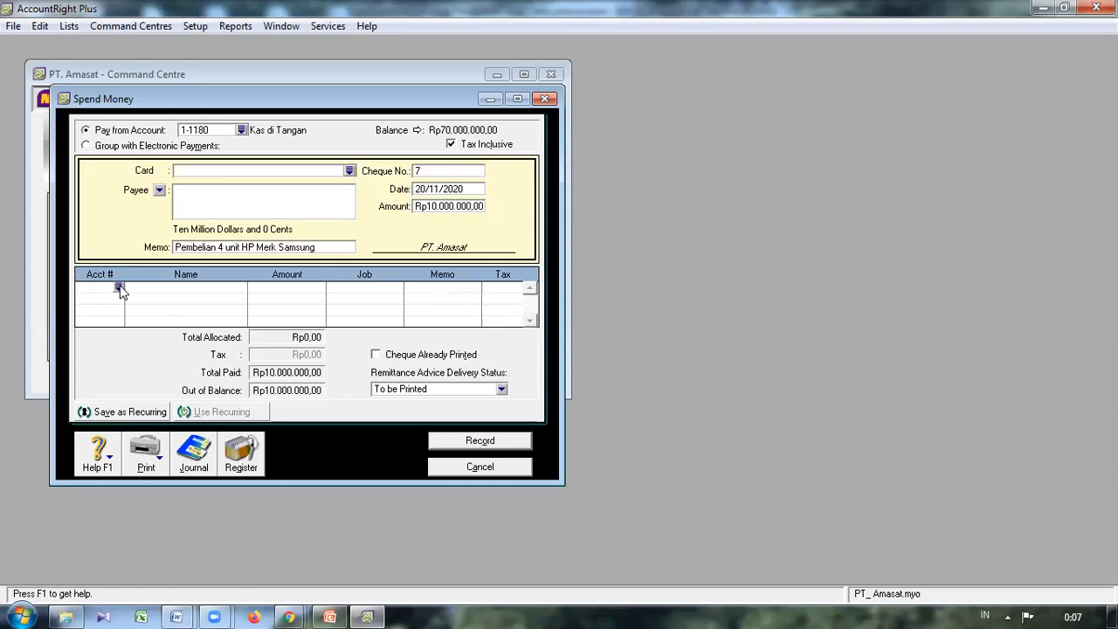
Allocate the phone purchase to account 1-8300 Peralatan Kantor and record the payment.
{"action": "type", "text": "6-"}
{"action": "key", "text": "Tab"}
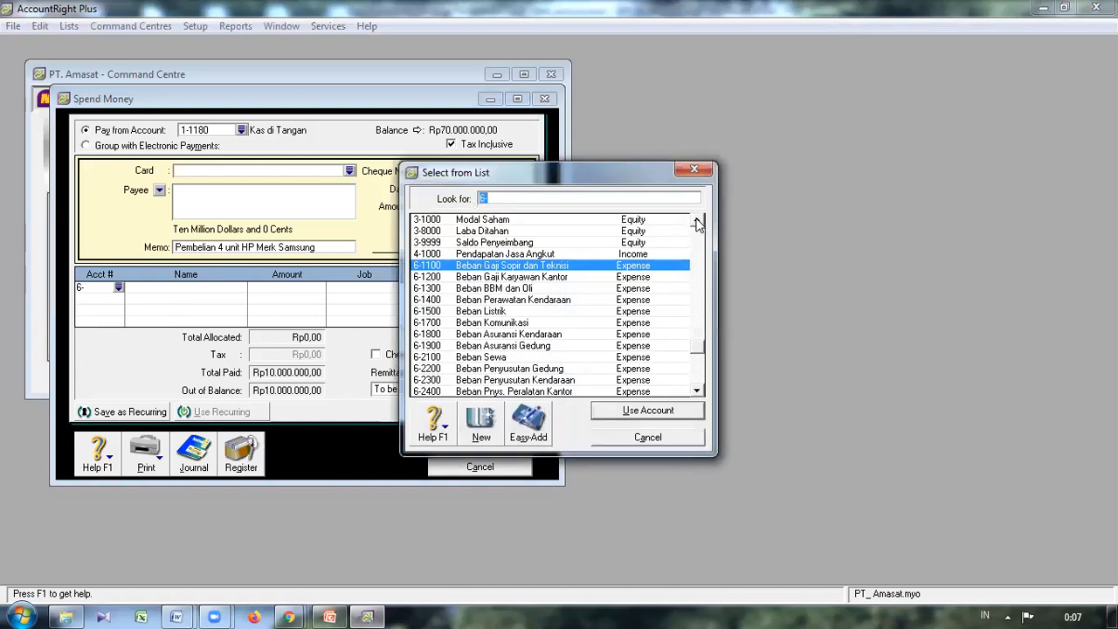
{"action": "left_click", "coordinate": [696, 219]}
{"action": "left_click", "coordinate": [697, 220]}
{"action": "left_click", "coordinate": [696, 220]}
{"action": "left_click", "coordinate": [697, 220]}
{"action": "left_click", "coordinate": [698, 220]}
{"action": "left_click", "coordinate": [698, 220]}
{"action": "left_click", "coordinate": [698, 221]}
{"action": "left_click", "coordinate": [697, 220]}
{"action": "left_click", "coordinate": [697, 220]}
{"action": "left_click", "coordinate": [697, 220]}
{"action": "left_click", "coordinate": [697, 220]}
{"action": "left_click", "coordinate": [697, 220]}
{"action": "left_click", "coordinate": [697, 220]}
{"action": "left_click", "coordinate": [697, 220]}
{"action": "left_click", "coordinate": [697, 220]}
{"action": "left_click", "coordinate": [698, 220]}
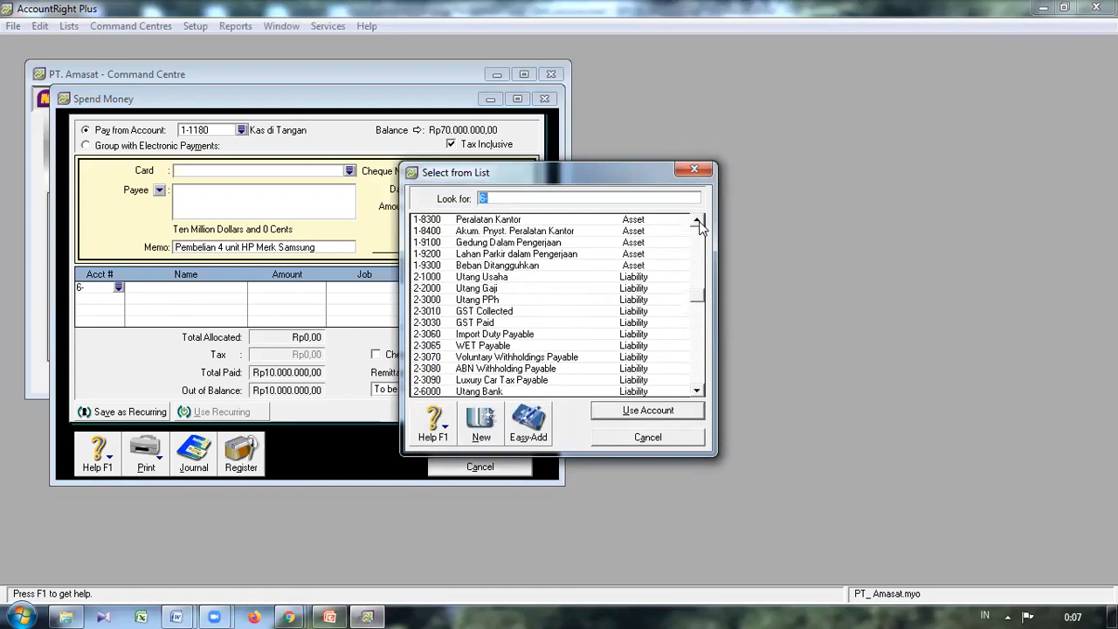
{"action": "left_click", "coordinate": [611, 221]}
{"action": "left_click", "coordinate": [647, 410]}
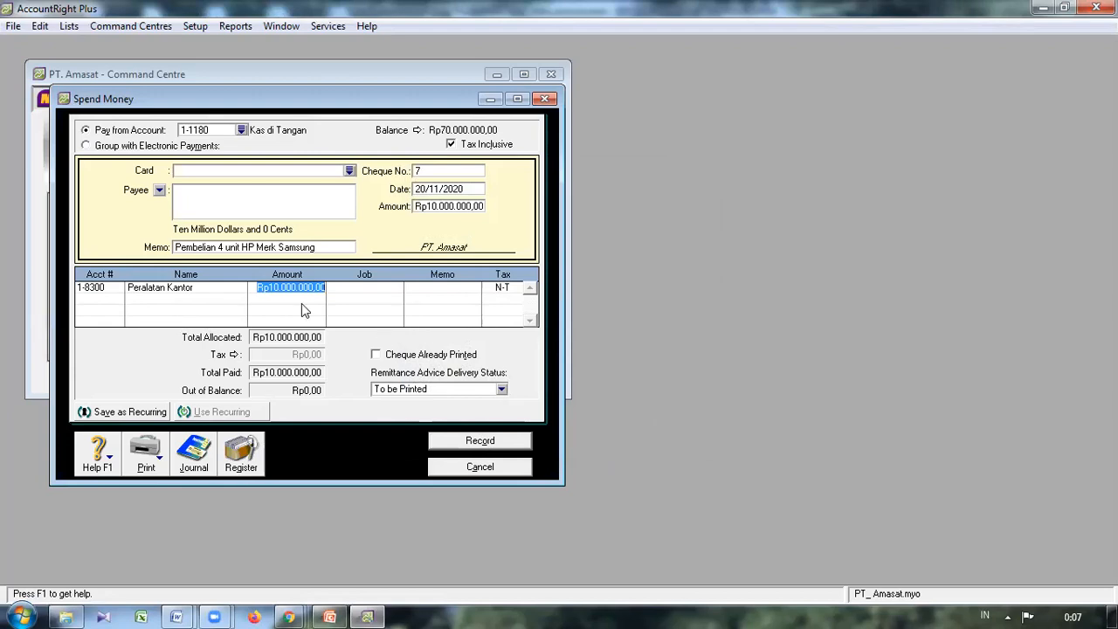
{"action": "left_click", "coordinate": [479, 441]}
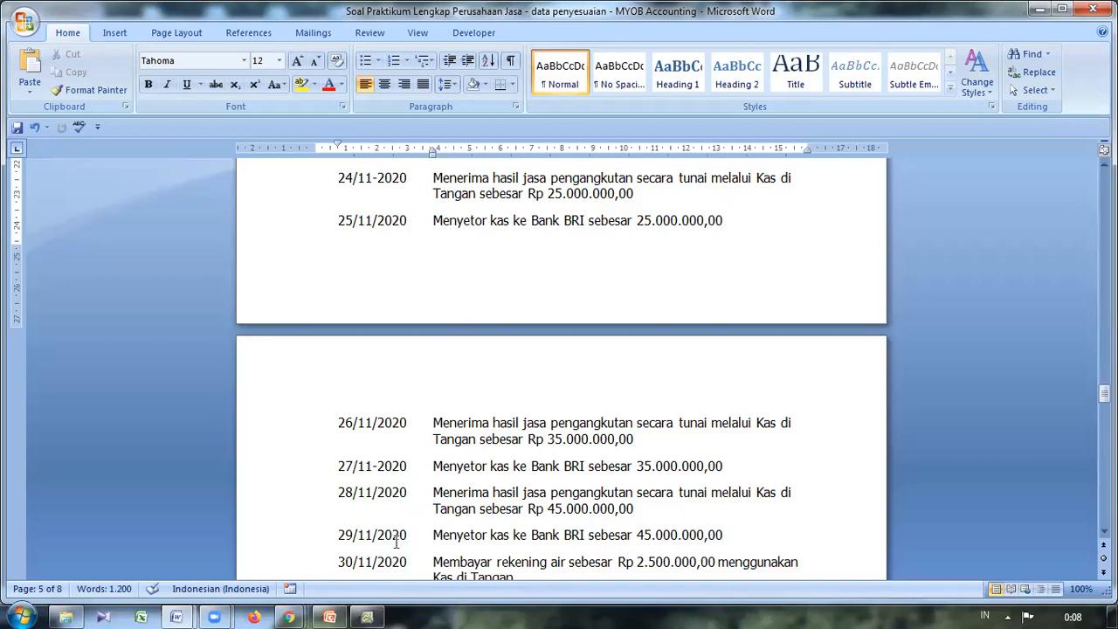
Switch from Word to AccountRight Plus, leave Spend Money and start a Receive Money entry deposited to account 1-1180 Kas di Tangan.
{"action": "left_click", "coordinate": [367, 617]}
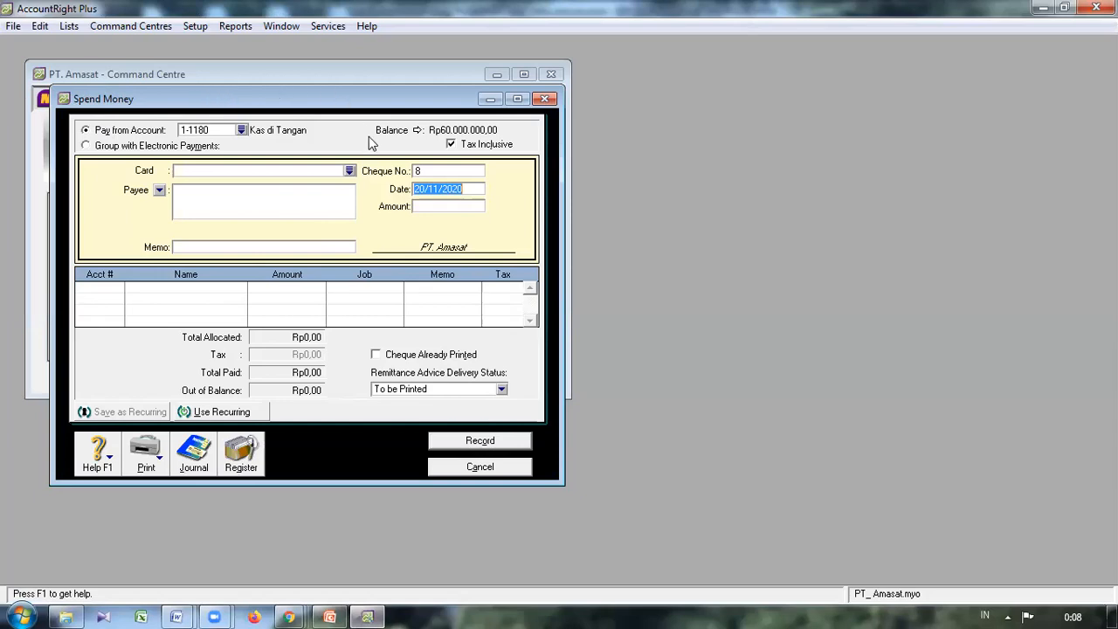
{"action": "left_click", "coordinate": [453, 467]}
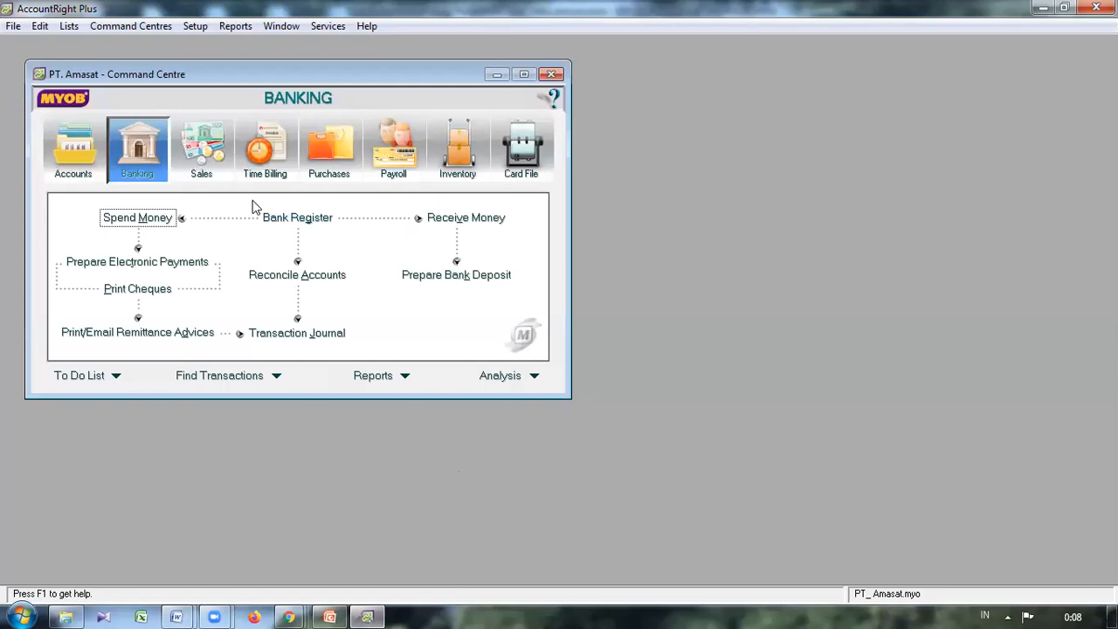
{"action": "left_click", "coordinate": [468, 219]}
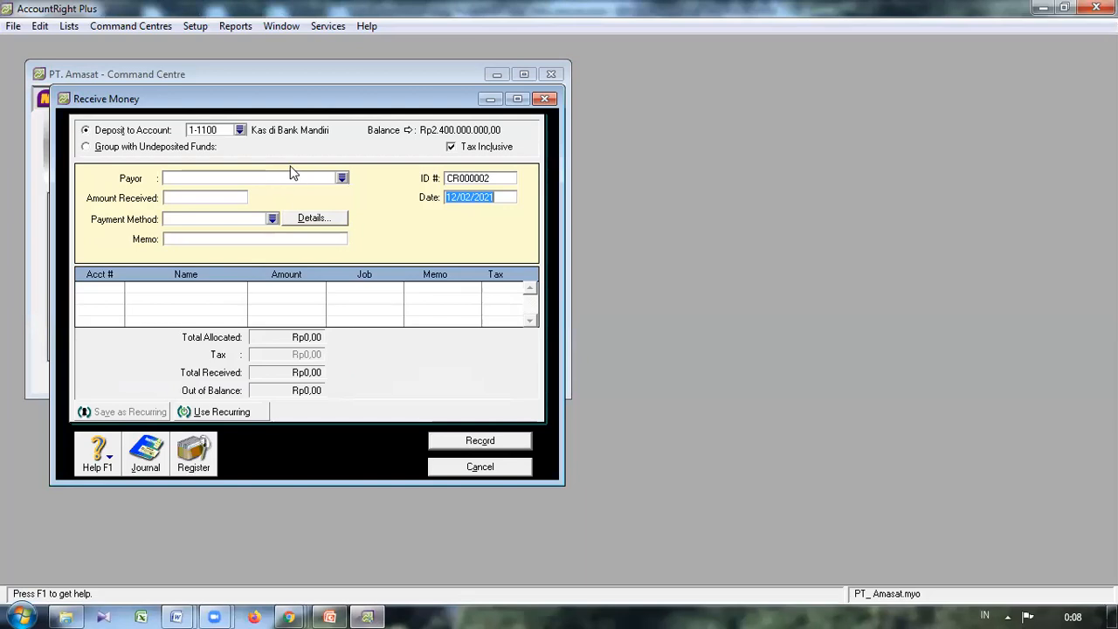
{"action": "left_click", "coordinate": [239, 130]}
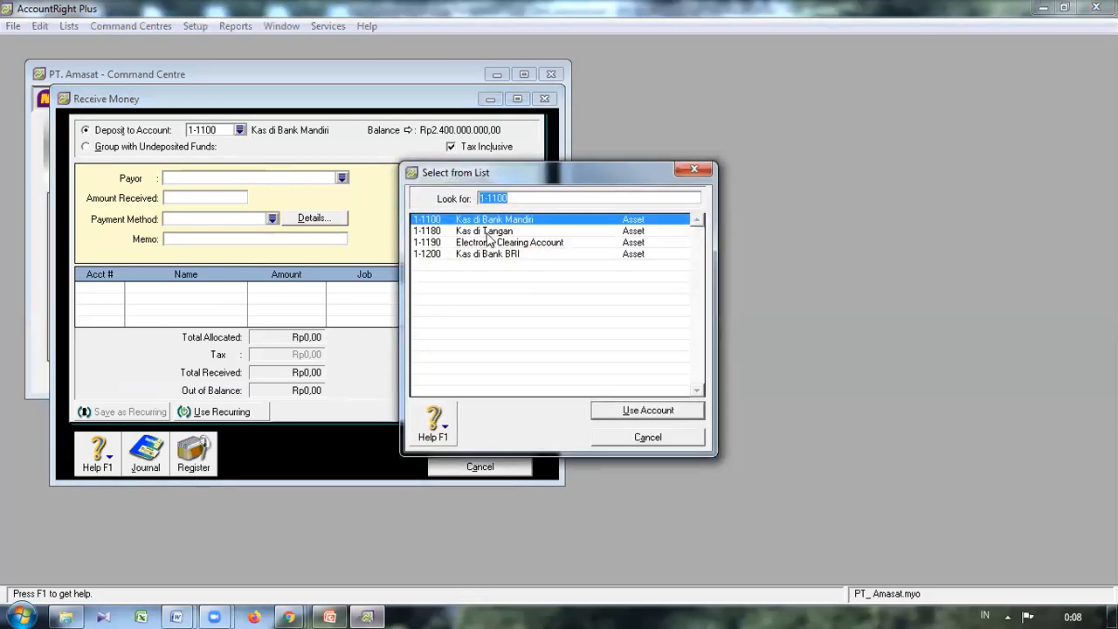
{"action": "left_click", "coordinate": [486, 231]}
{"action": "left_click", "coordinate": [642, 413]}
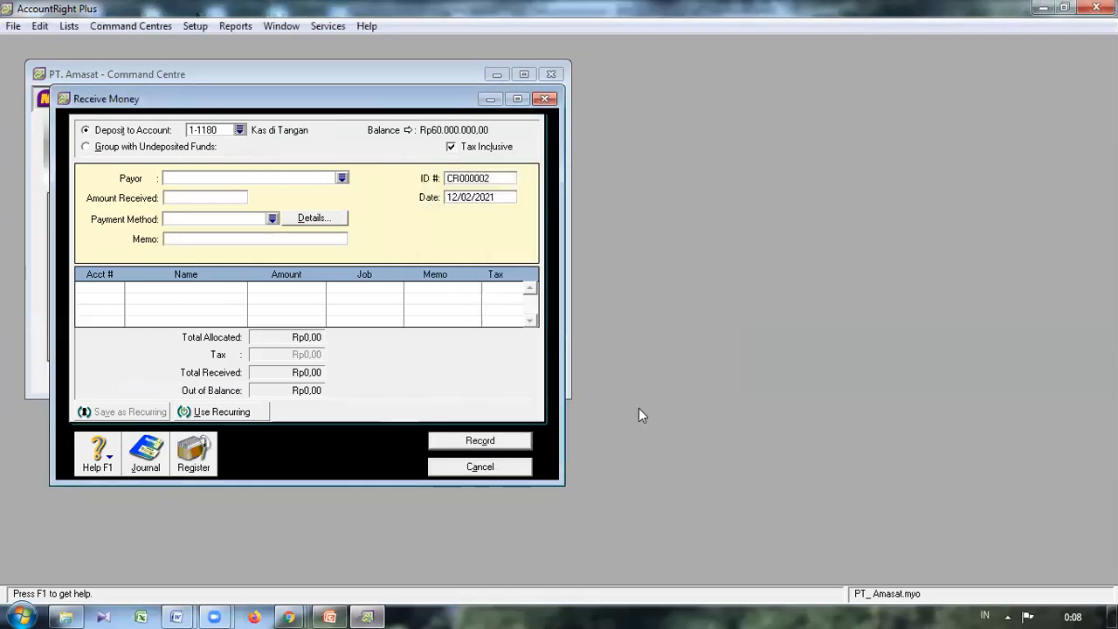
Set the receipt's date to 24/11/2020.
{"action": "key", "text": "Tab"}
{"action": "key", "text": "Tab"}
{"action": "key", "text": "Tab"}
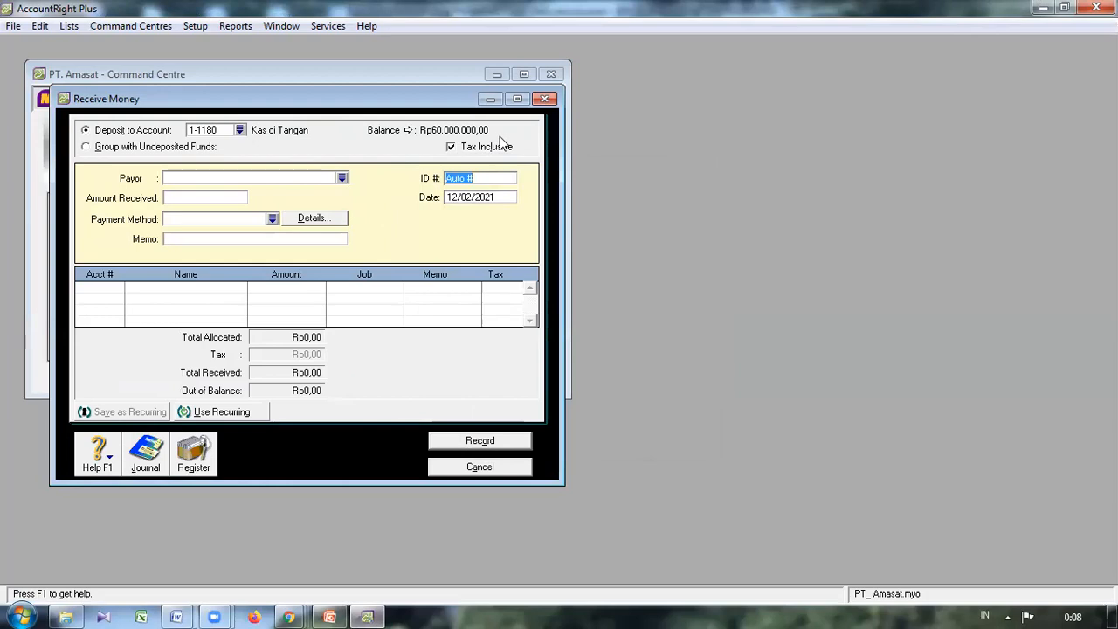
{"action": "key", "text": "Tab"}
{"action": "key", "text": "Left"}
{"action": "key", "text": "Left"}
{"action": "key", "text": "shift+Right"}
{"action": "key", "text": "shift+Right"}
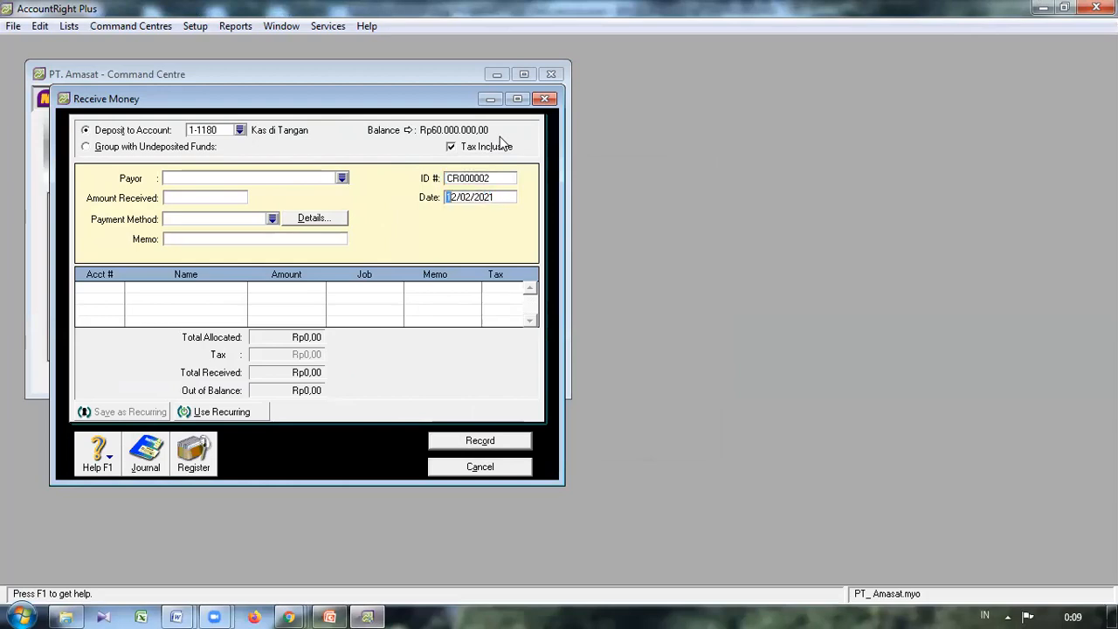
{"action": "type", "text": "24"}
{"action": "key", "text": "shift+Right"}
{"action": "key", "text": "shift+Right"}
{"action": "type", "text": "11"}
{"action": "key", "text": "Right"}
{"action": "key", "text": "Right"}
{"action": "key", "text": "Right"}
{"action": "key", "text": "Right"}
{"action": "key", "text": "shift+Right"}
{"action": "type", "text": "0"}
{"action": "key", "text": "Tab"}
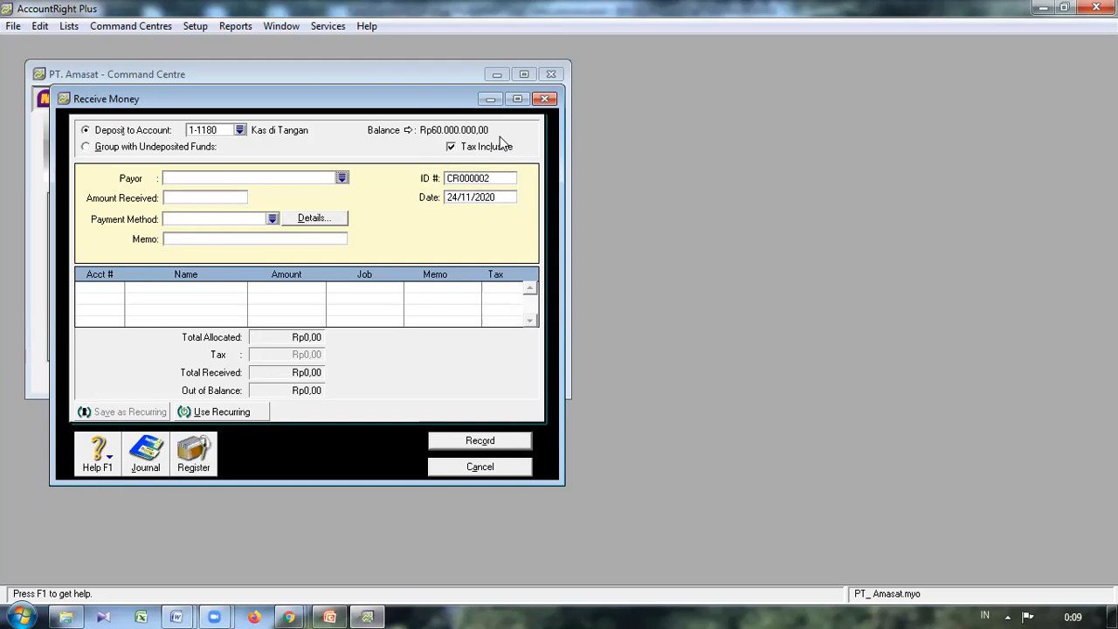
Set the amount received to Rp25.000.000 and the payment method to Cash.
{"action": "left_click", "coordinate": [207, 198]}
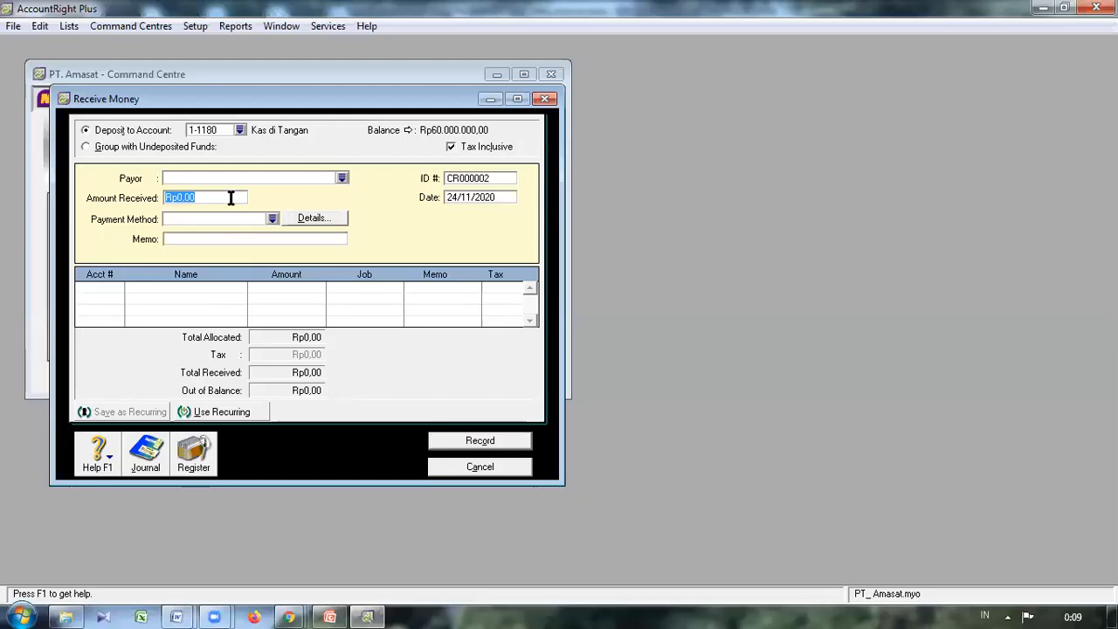
{"action": "type", "text": "2500"}
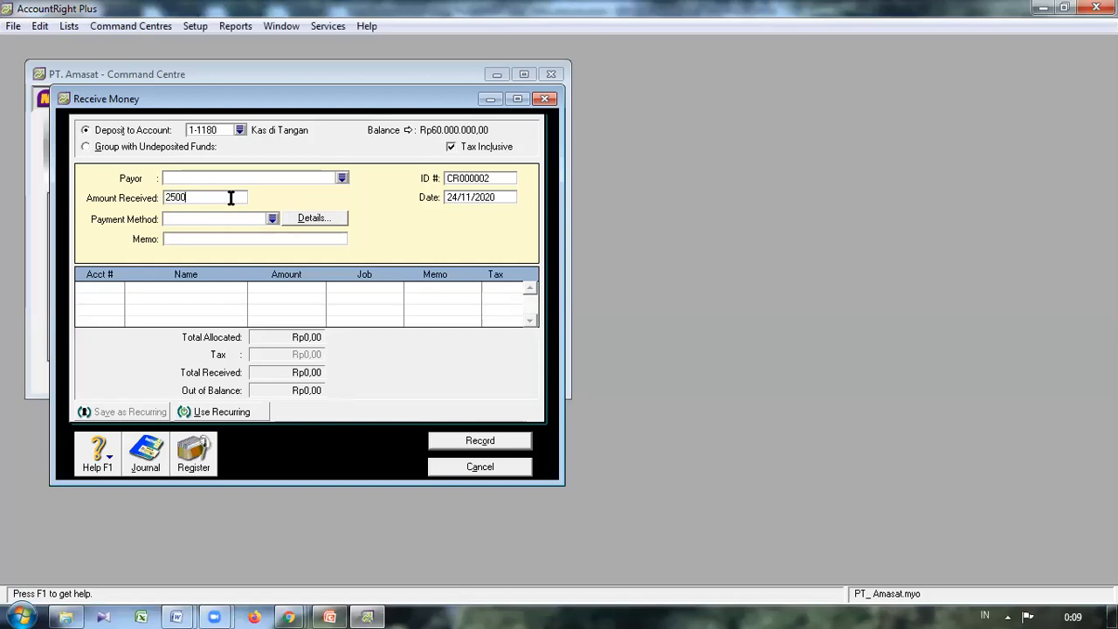
{"action": "type", "text": "0000"}
{"action": "key", "text": "Tab"}
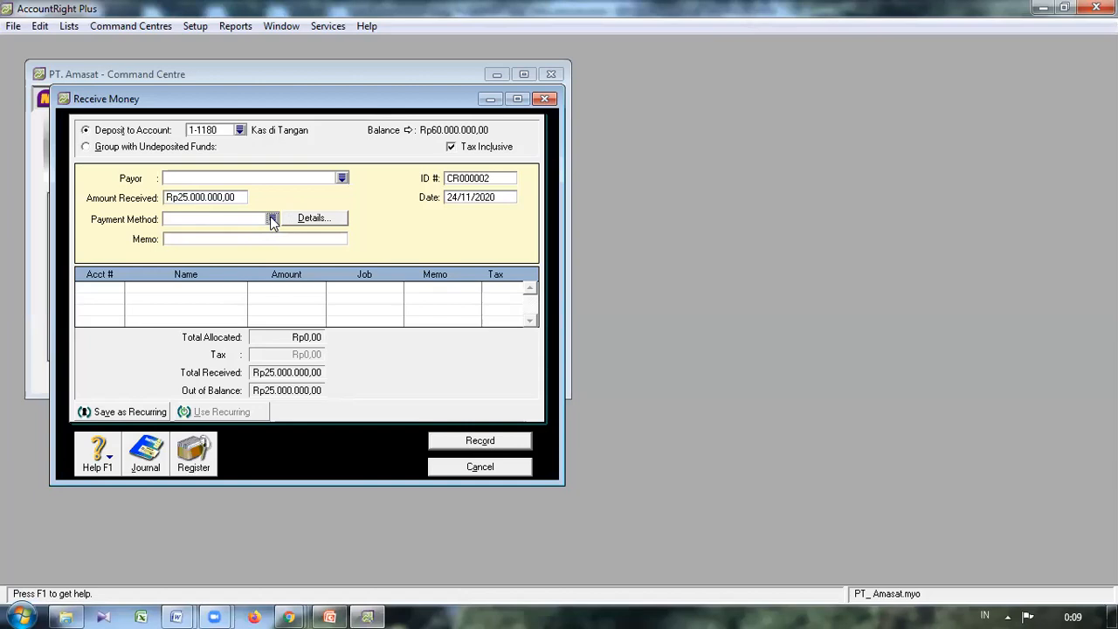
{"action": "left_click", "coordinate": [271, 218]}
{"action": "left_click", "coordinate": [428, 254]}
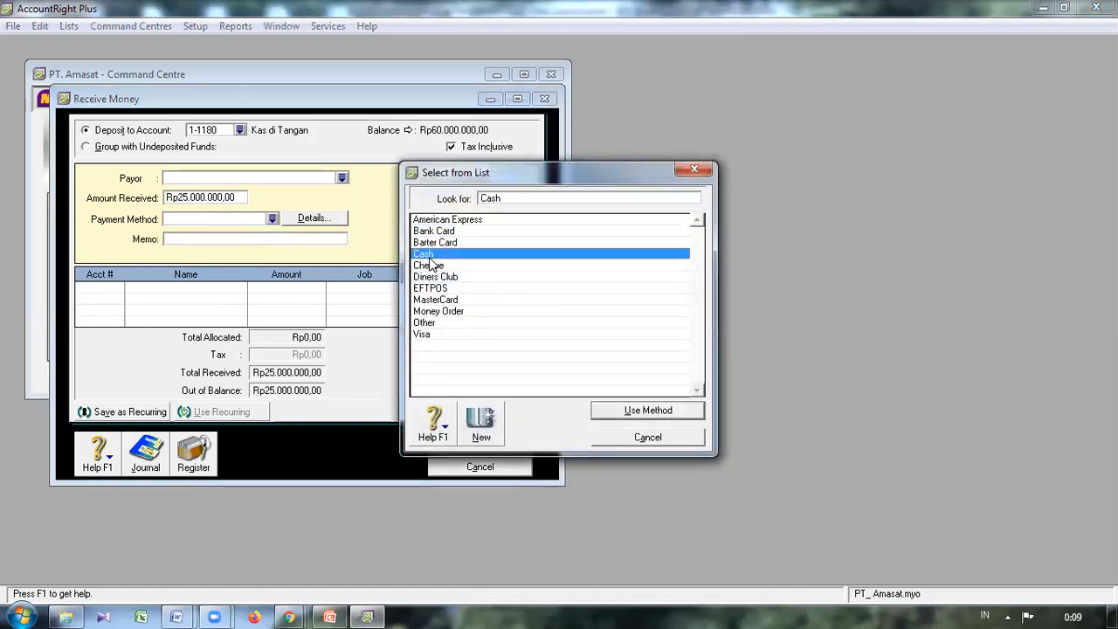
{"action": "left_click", "coordinate": [628, 409]}
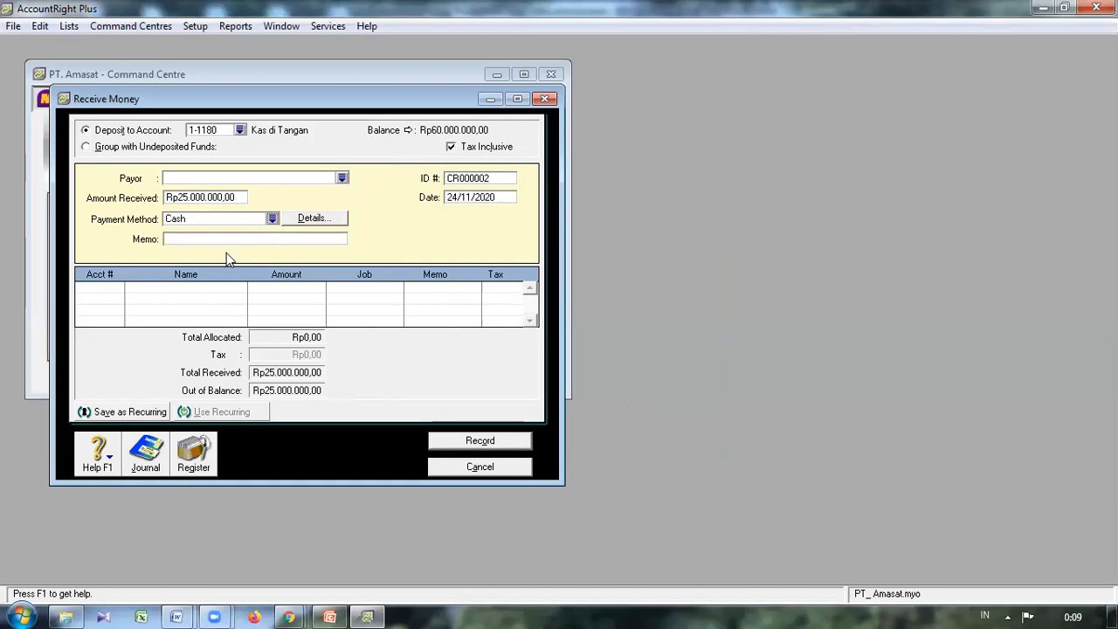
Enter "Hasil Jasa Angkutan" as the receipt's memo.
{"action": "key", "text": "Tab"}
{"action": "key", "text": "Tab"}
{"action": "type", "text": "Hasi"}
{"action": "type", "text": "Ja"}
{"action": "key", "text": "Tab"}
Allocate the receipt to account 4-1000 Pendapatan Jasa Angkut and record it.
{"action": "type", "text": "41000"}
{"action": "key", "text": "Tab"}
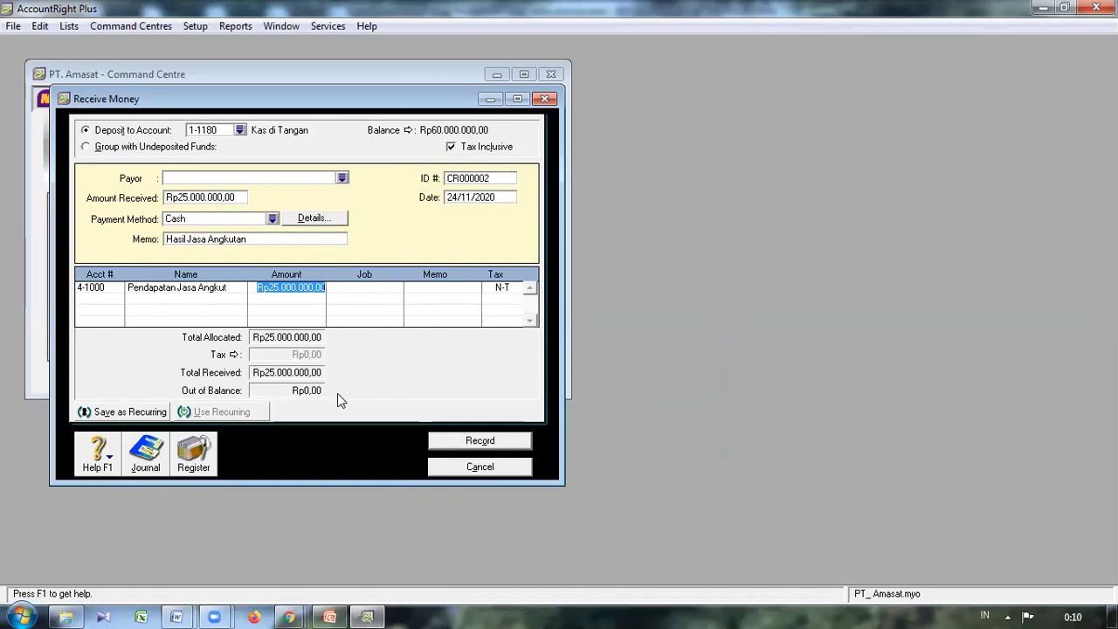
{"action": "left_click", "coordinate": [492, 449]}
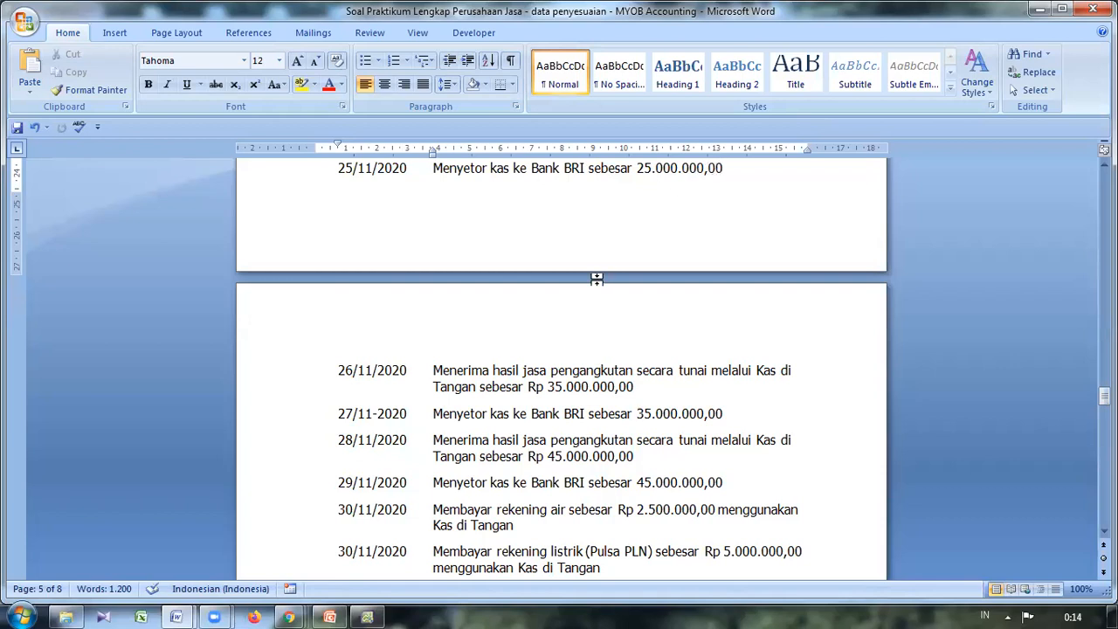
Switch from Word to AccountRight Plus and start a Transfer Money entry from 1-1180 Kas di Tangan to 1-1200 Kas di Bank BRI.
{"action": "left_click", "coordinate": [378, 612]}
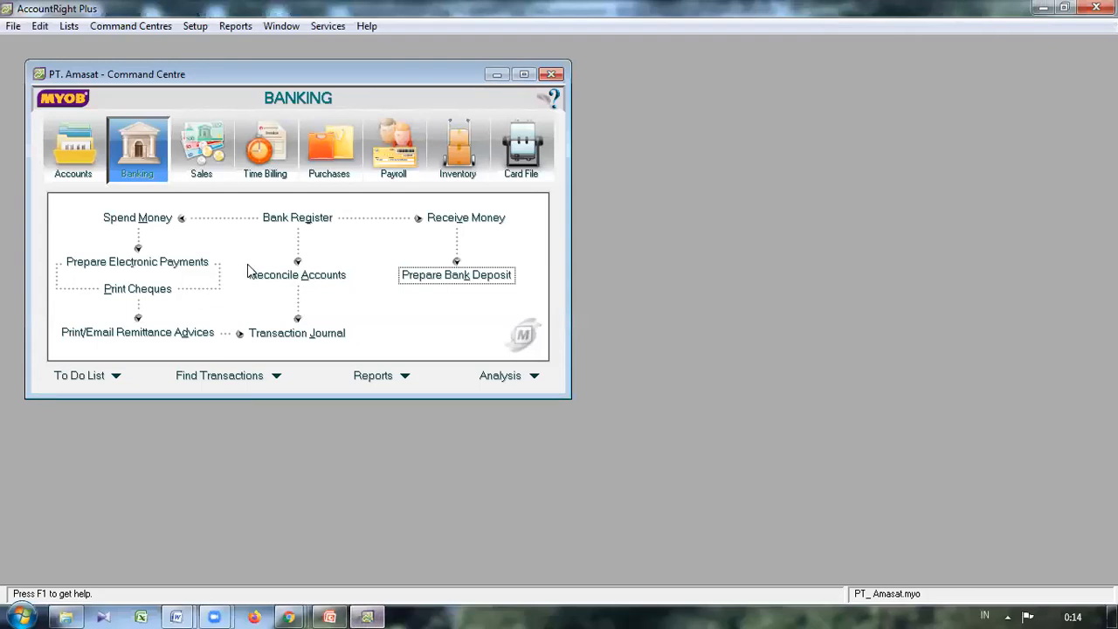
{"action": "left_click", "coordinate": [78, 175]}
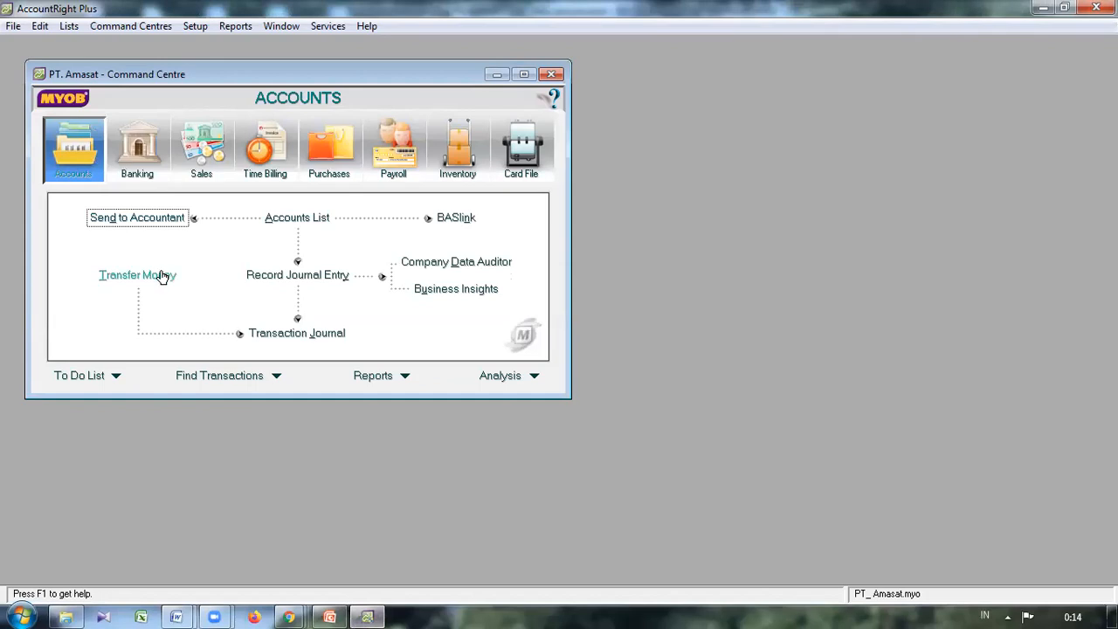
{"action": "left_click", "coordinate": [163, 276]}
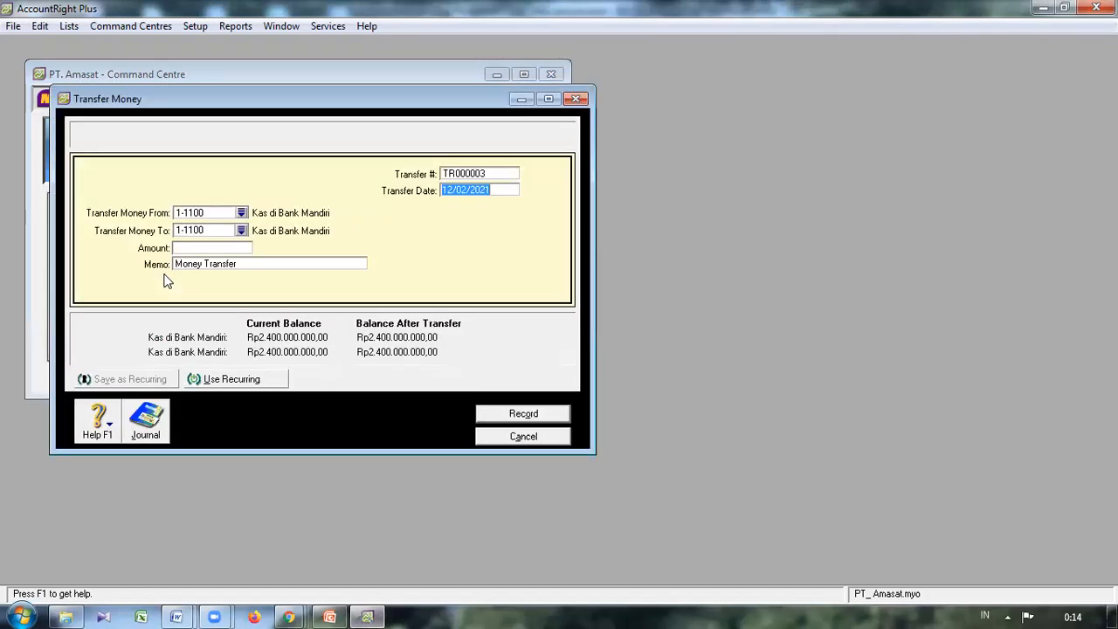
{"action": "left_click", "coordinate": [241, 214]}
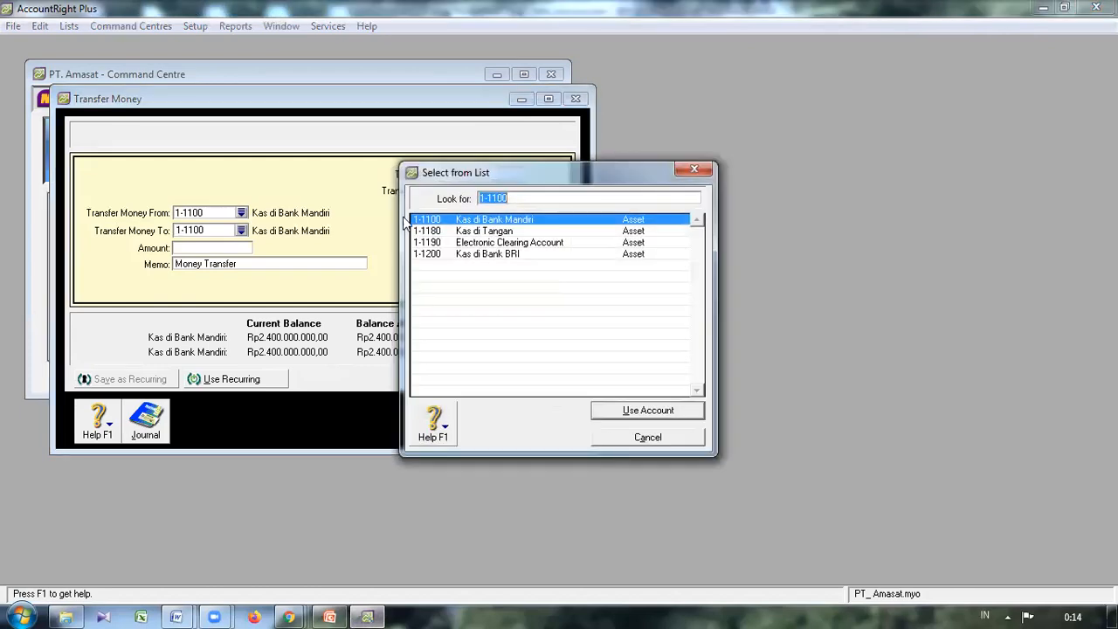
{"action": "left_click", "coordinate": [484, 234]}
{"action": "left_click", "coordinate": [629, 411]}
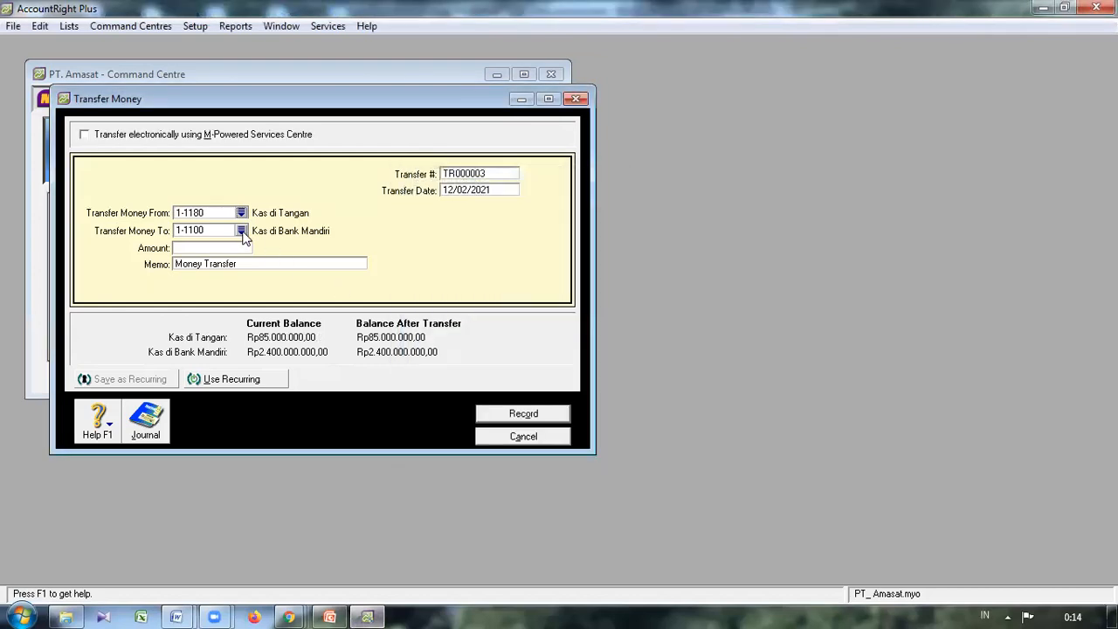
{"action": "left_click", "coordinate": [242, 231]}
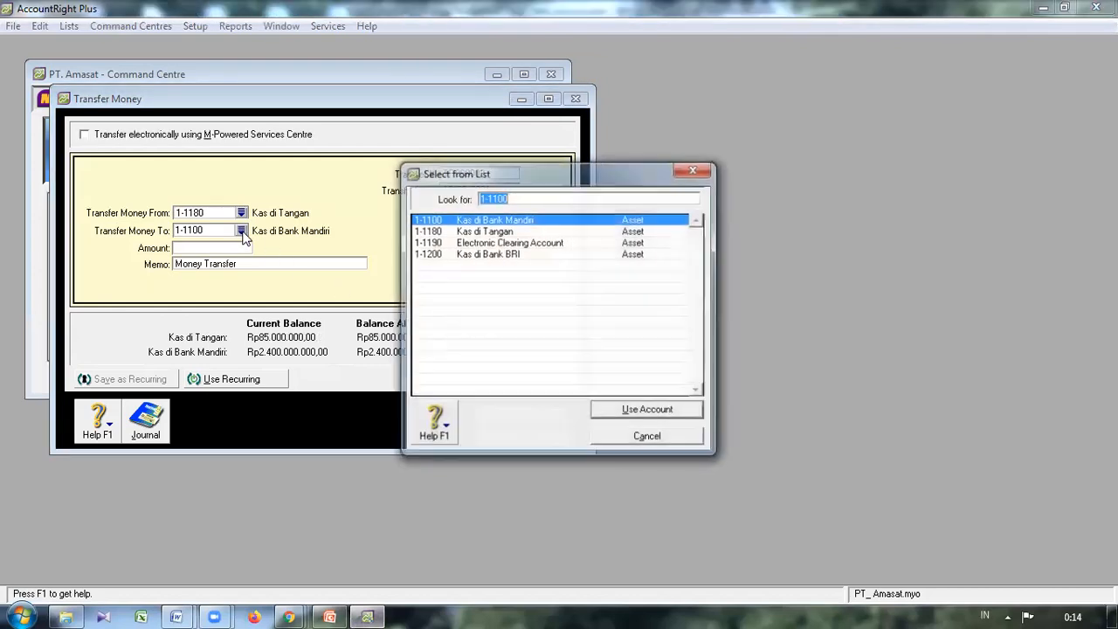
{"action": "left_click", "coordinate": [506, 255]}
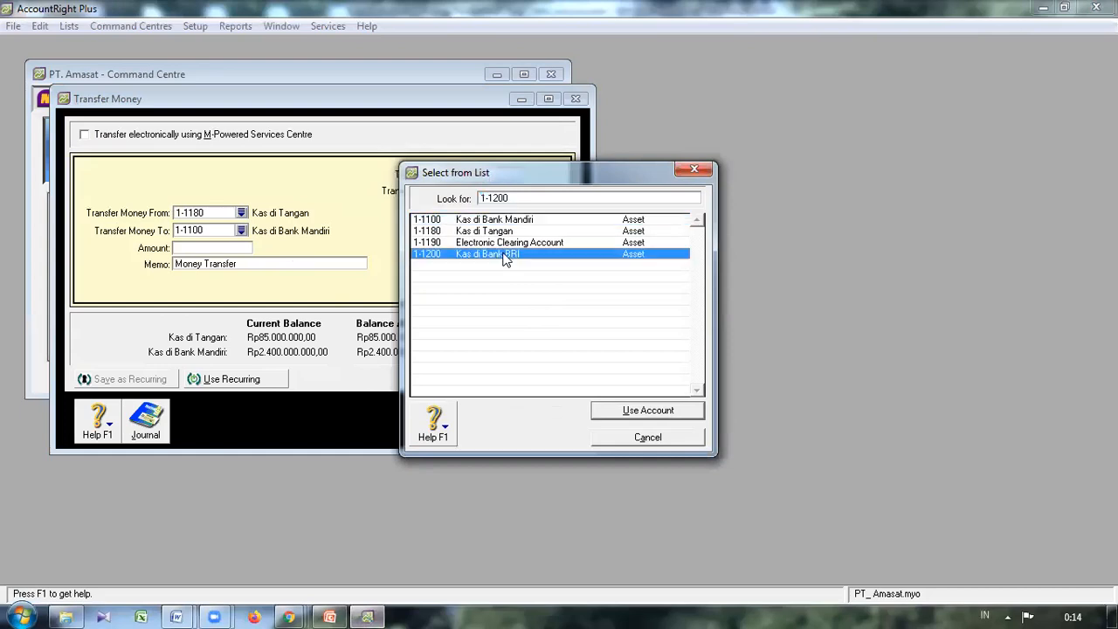
{"action": "left_click", "coordinate": [649, 411]}
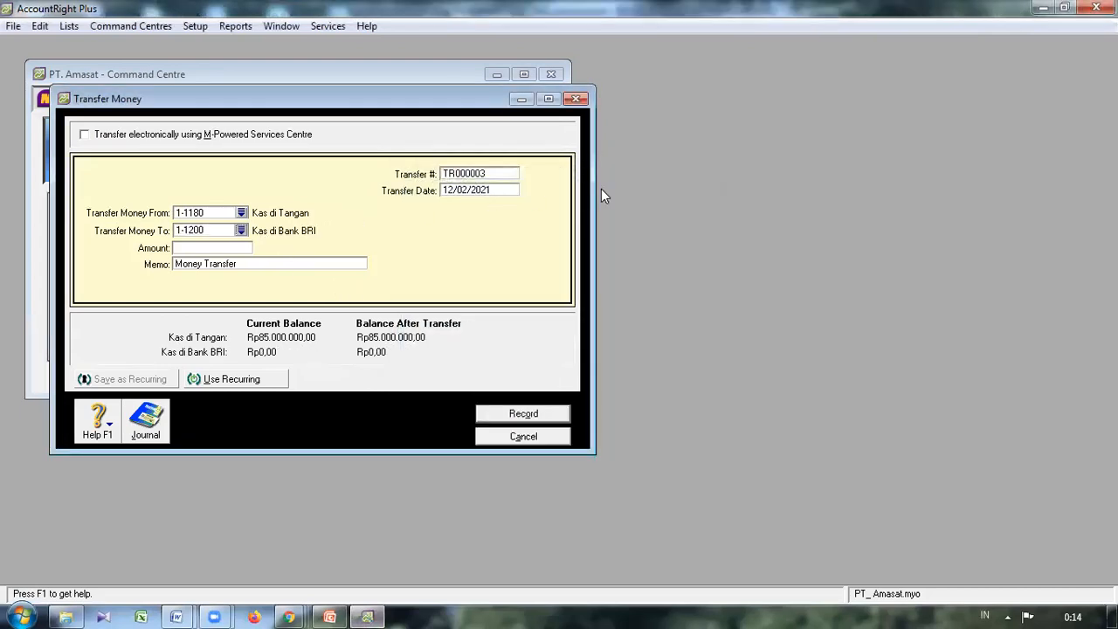
Set the transfer amount to Rp25.000.000 and the memo to "Setoran Tunai Hasil Jasa Angkut".
{"action": "key", "text": "Tab"}
{"action": "type", "text": "25000000"}
{"action": "key", "text": "Tab"}
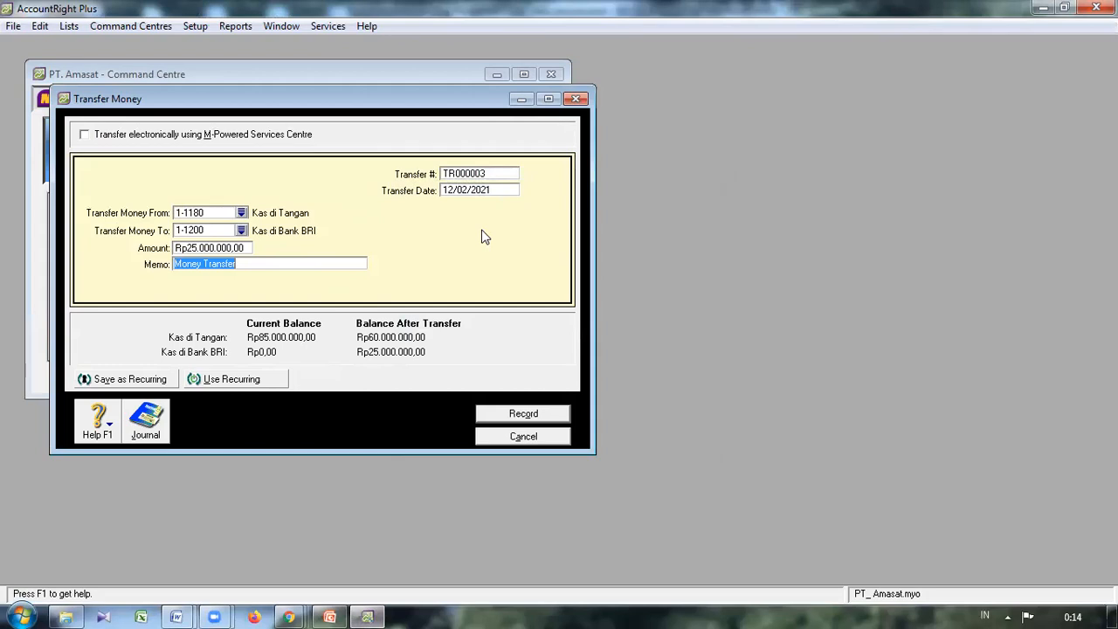
{"action": "type", "text": "Se"}
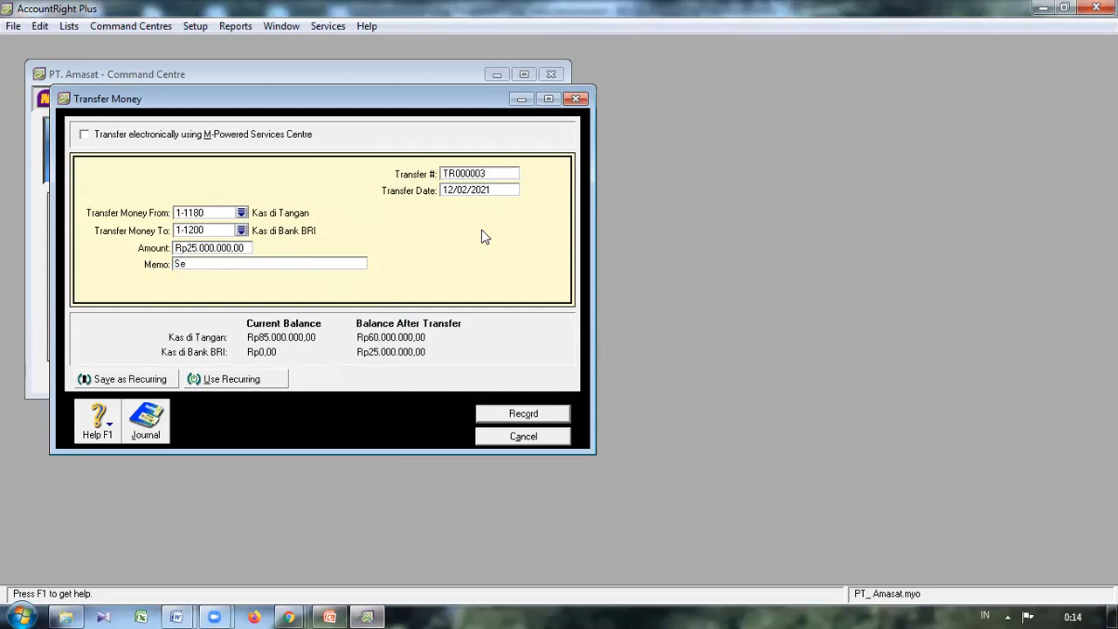
{"action": "type", "text": "toran Tunai"}
{"action": "type", "text": "Hasil Jasa Angkut"}
Date the transfer to Kas di Bank BRI 25/11/2020 and record it.
{"action": "left_click", "coordinate": [470, 196]}
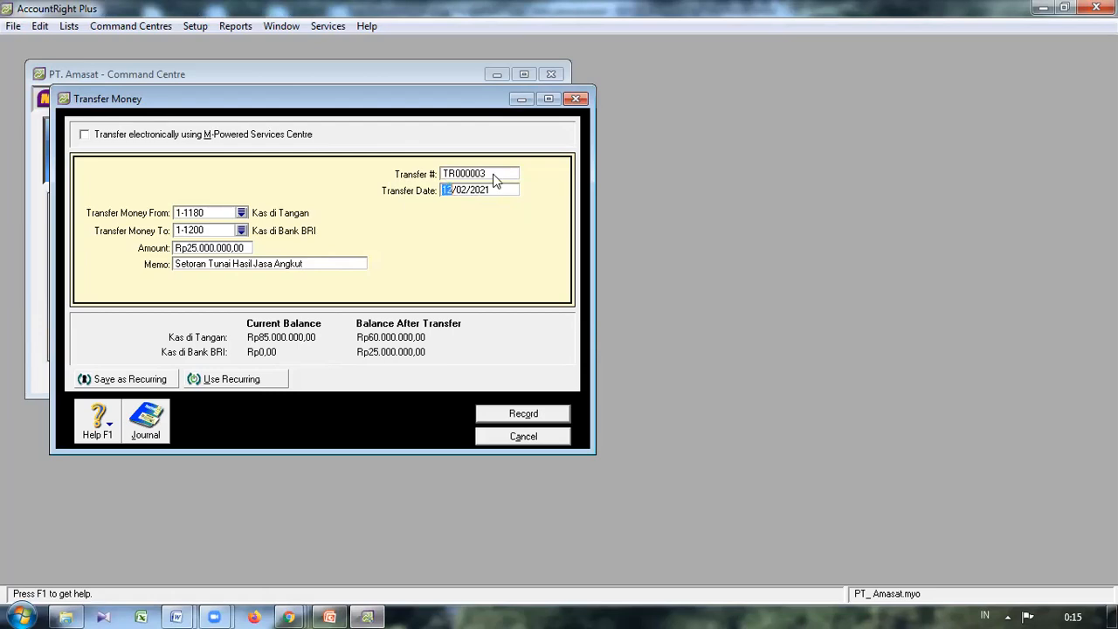
{"action": "type", "text": "25"}
{"action": "key", "text": "Left"}
{"action": "key", "text": "shift+Right"}
{"action": "key", "text": "shift+Right"}
{"action": "type", "text": "11"}
{"action": "key", "text": "shift+Right"}
{"action": "key", "text": "Tab"}
{"action": "left_click", "coordinate": [518, 418]}
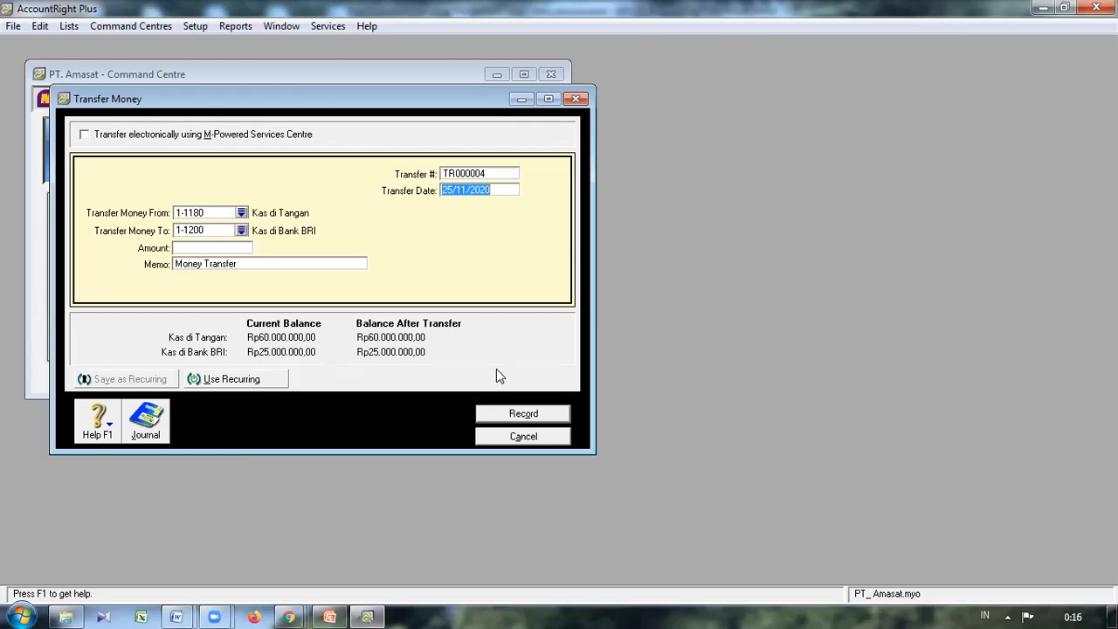
{"action": "left_click", "coordinate": [515, 416]}
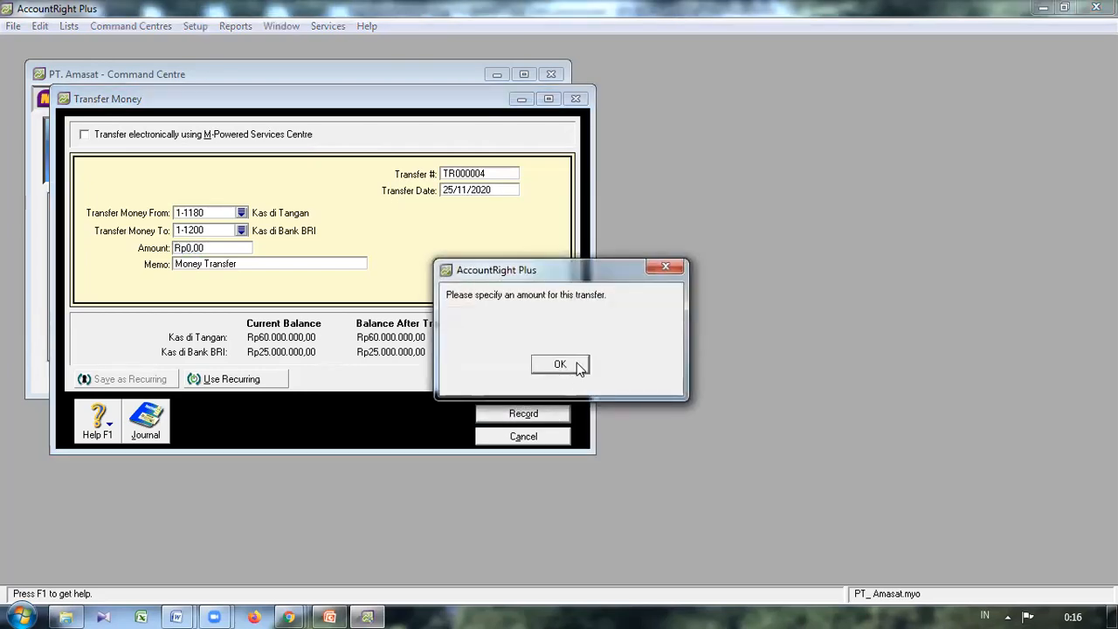
{"action": "left_click", "coordinate": [560, 366]}
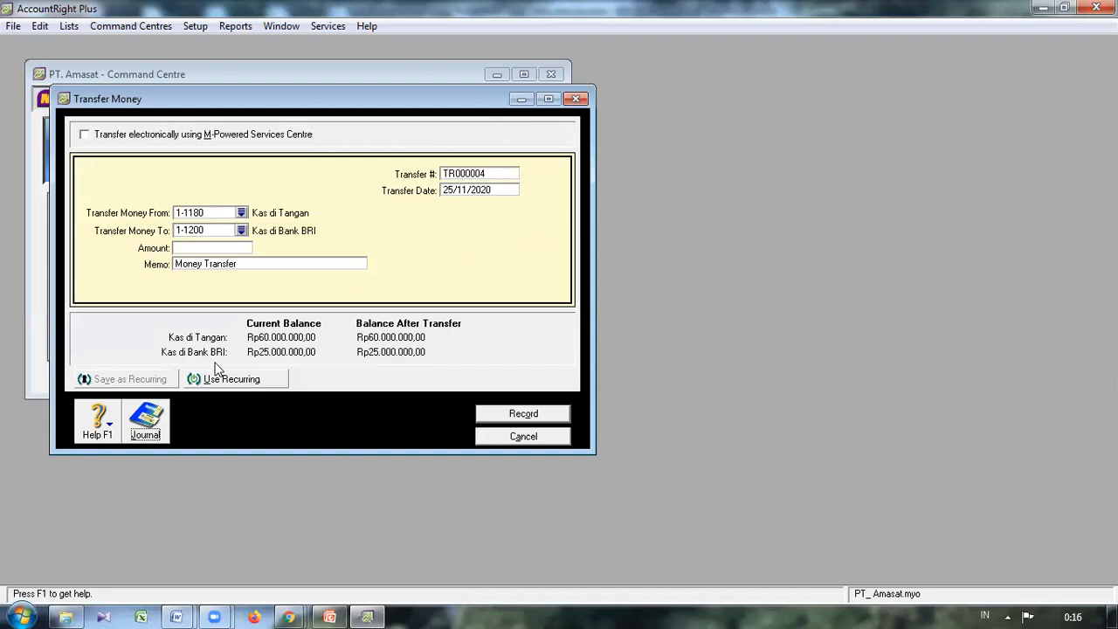
Review the latest disbursements in the Transaction Journal, and close both the journal and the blank transfer form.
{"action": "left_click", "coordinate": [158, 424]}
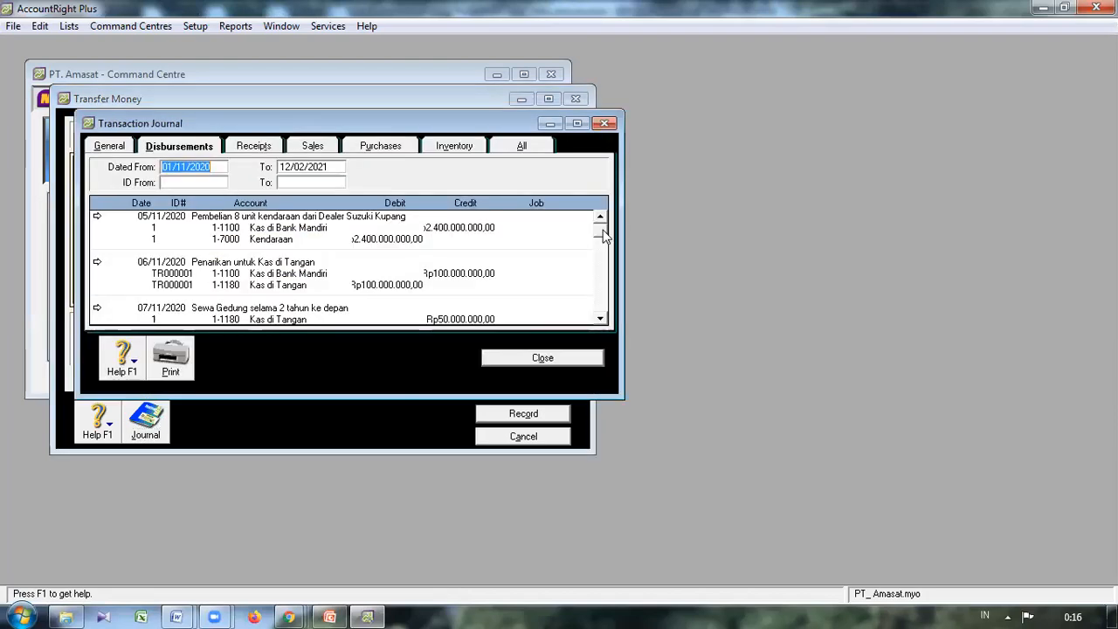
{"action": "left_click_drag", "start_coordinate": [603, 235], "coordinate": [601, 307]}
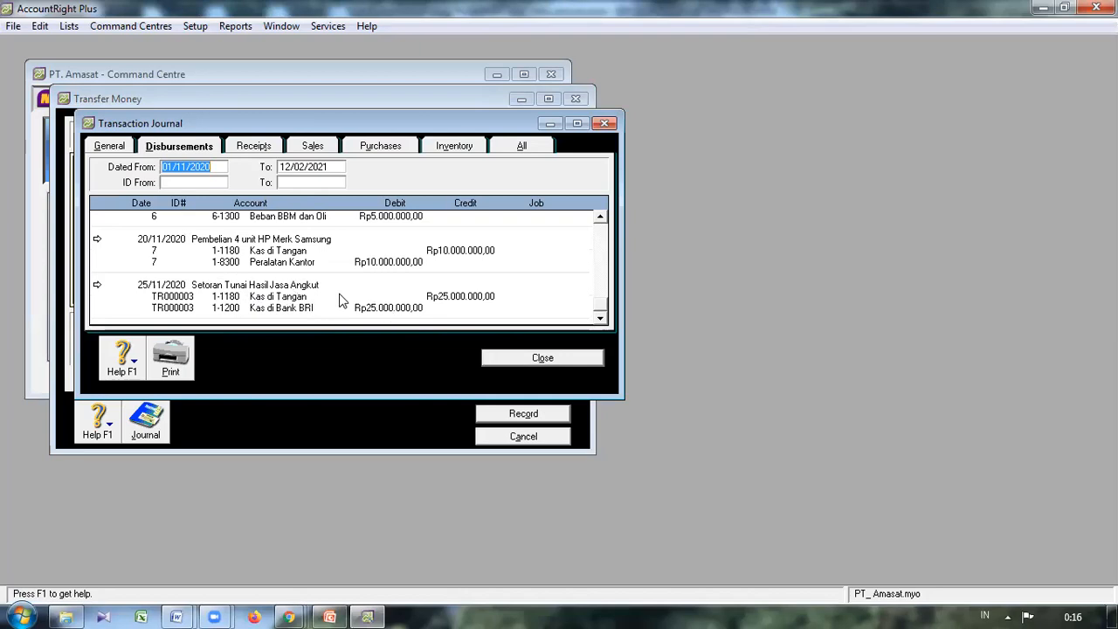
{"action": "left_click", "coordinate": [535, 359]}
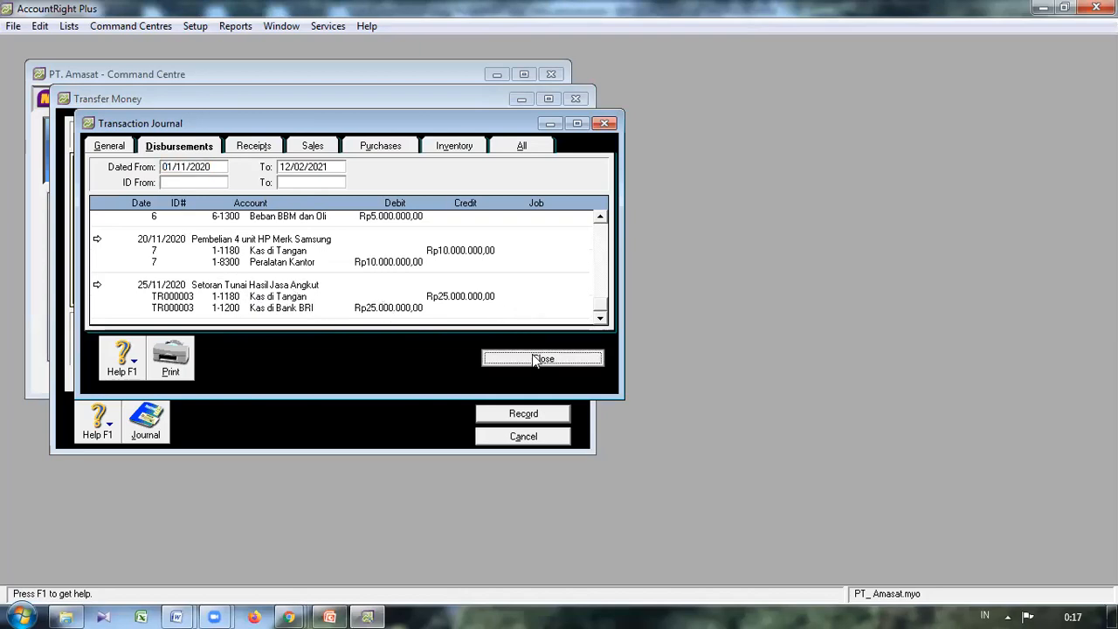
{"action": "left_click", "coordinate": [524, 437]}
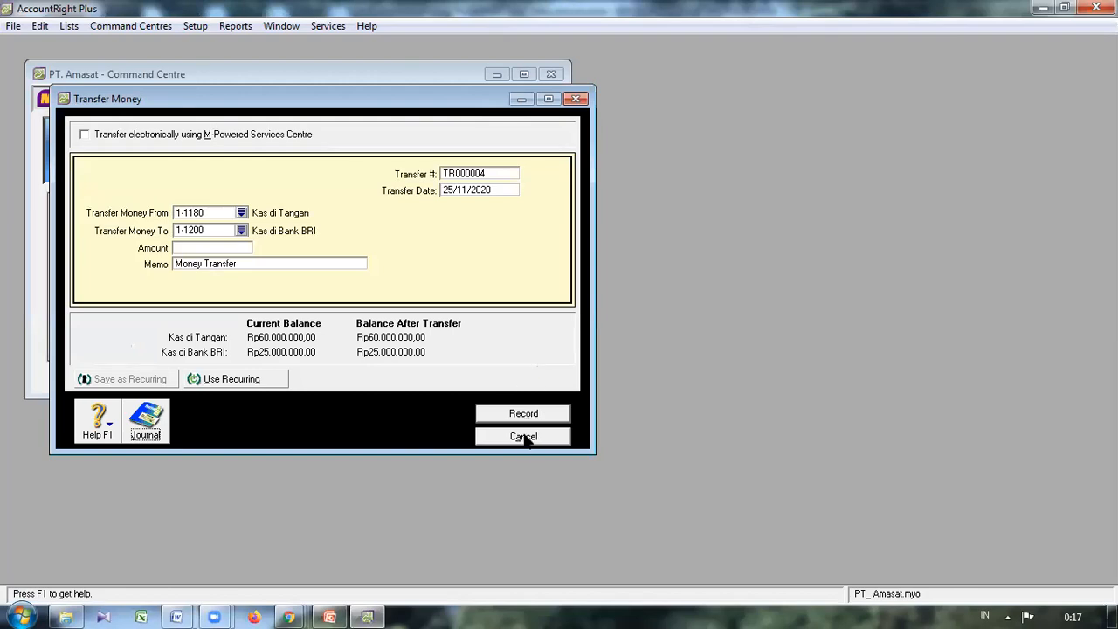
{"action": "left_click", "coordinate": [524, 437]}
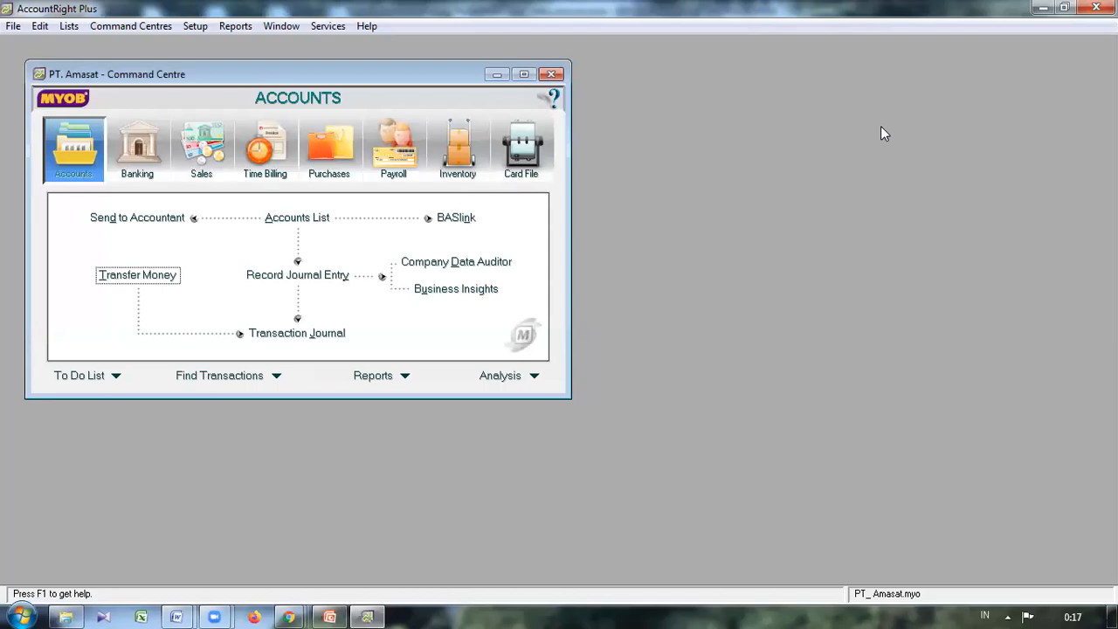
Consult the task list in Word and start a Receive Money entry in AccountRight Plus, deposited to 1-1180 Kas di Tangan.
{"action": "key", "text": "alt+Tab"}
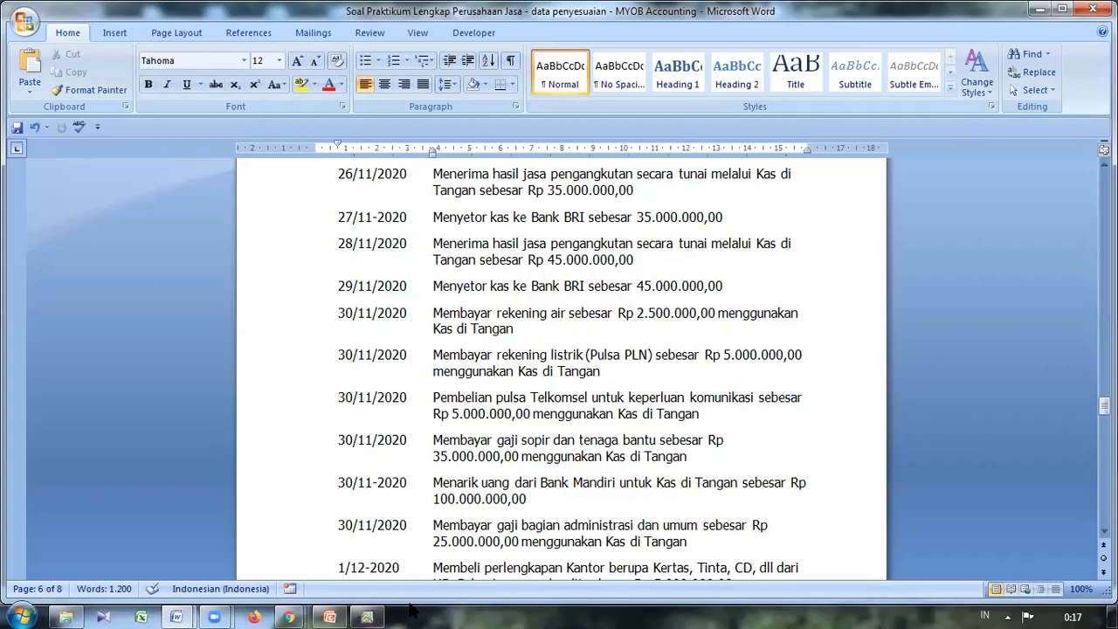
{"action": "mouse_move", "coordinate": [368, 615]}
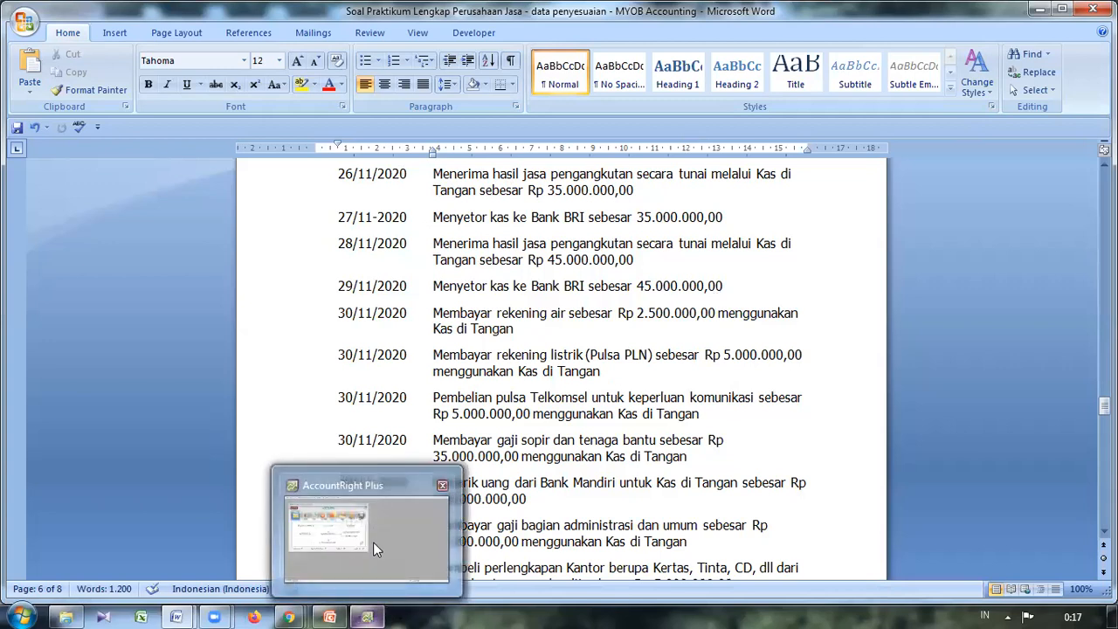
{"action": "left_click", "coordinate": [373, 542]}
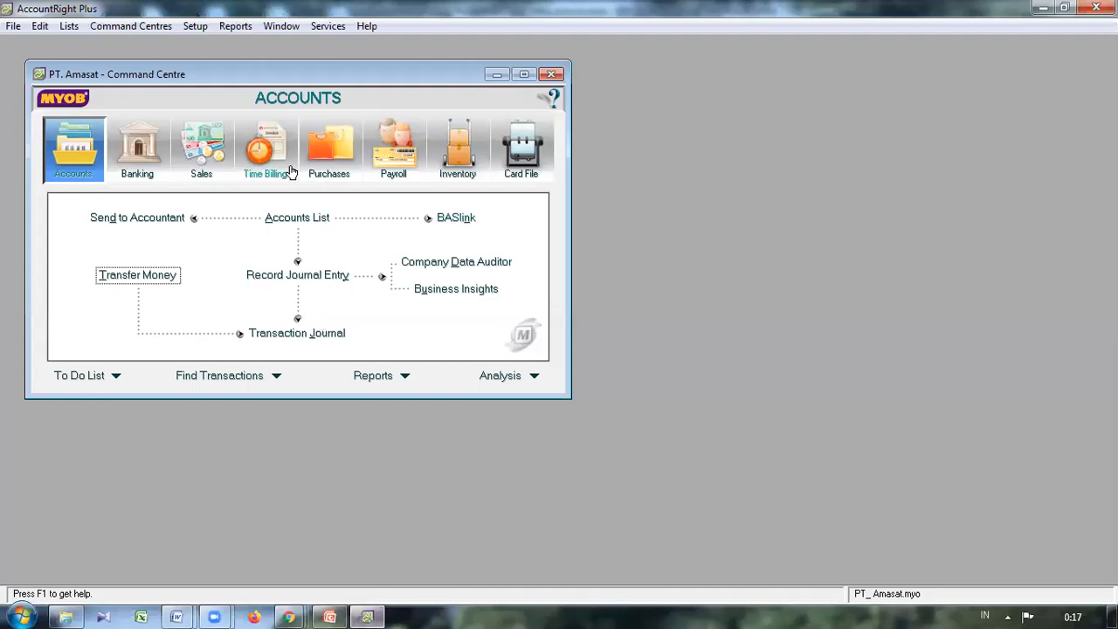
{"action": "left_click", "coordinate": [131, 171]}
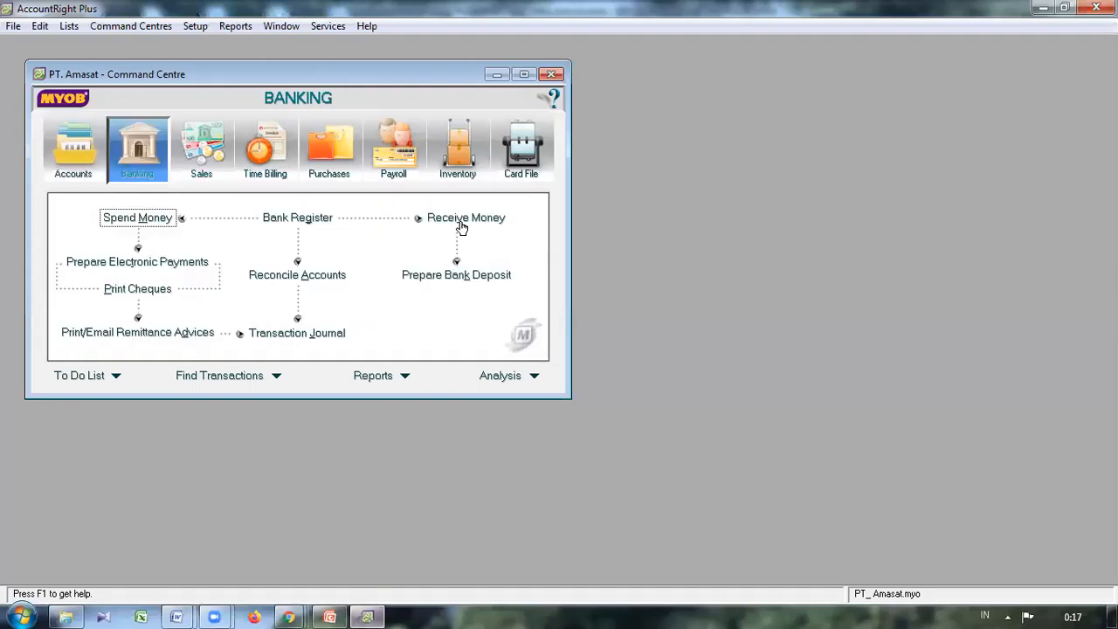
{"action": "left_click", "coordinate": [474, 219]}
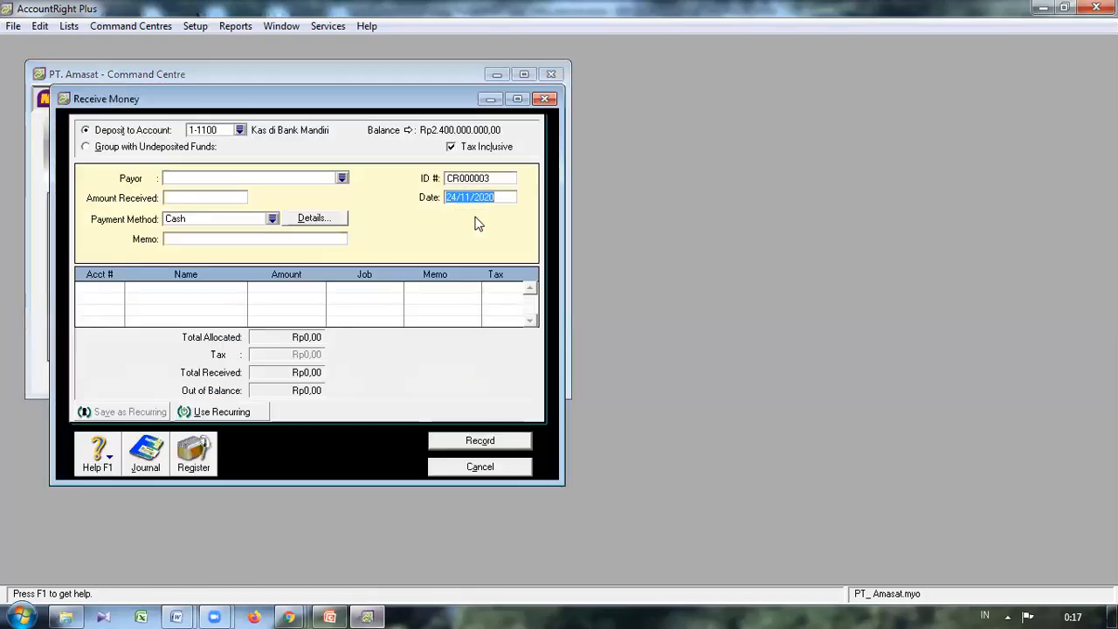
{"action": "left_click", "coordinate": [240, 131]}
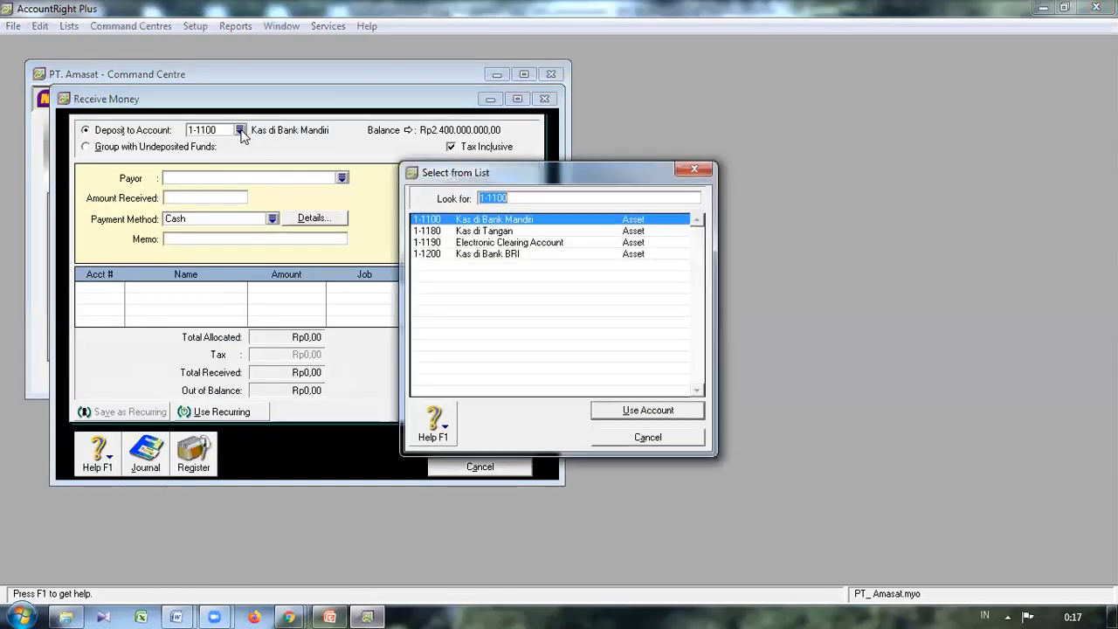
{"action": "left_click", "coordinate": [467, 233]}
{"action": "left_click", "coordinate": [663, 413]}
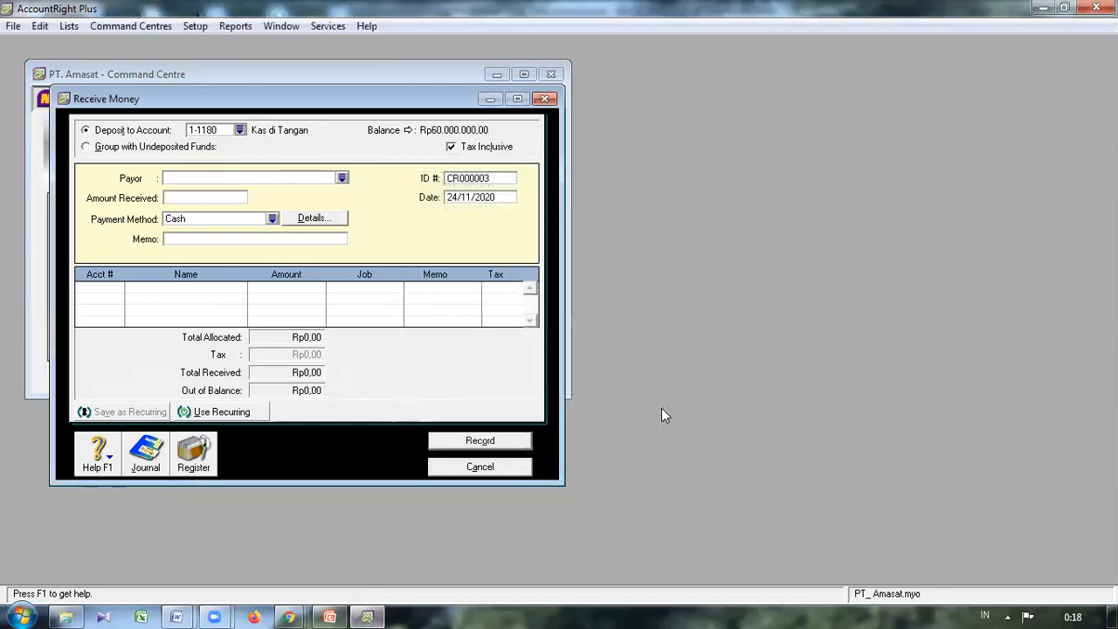
Set the receipt's date to 26/11/2020.
{"action": "key", "text": "Tab"}
{"action": "key", "text": "Tab"}
{"action": "key", "text": "Tab"}
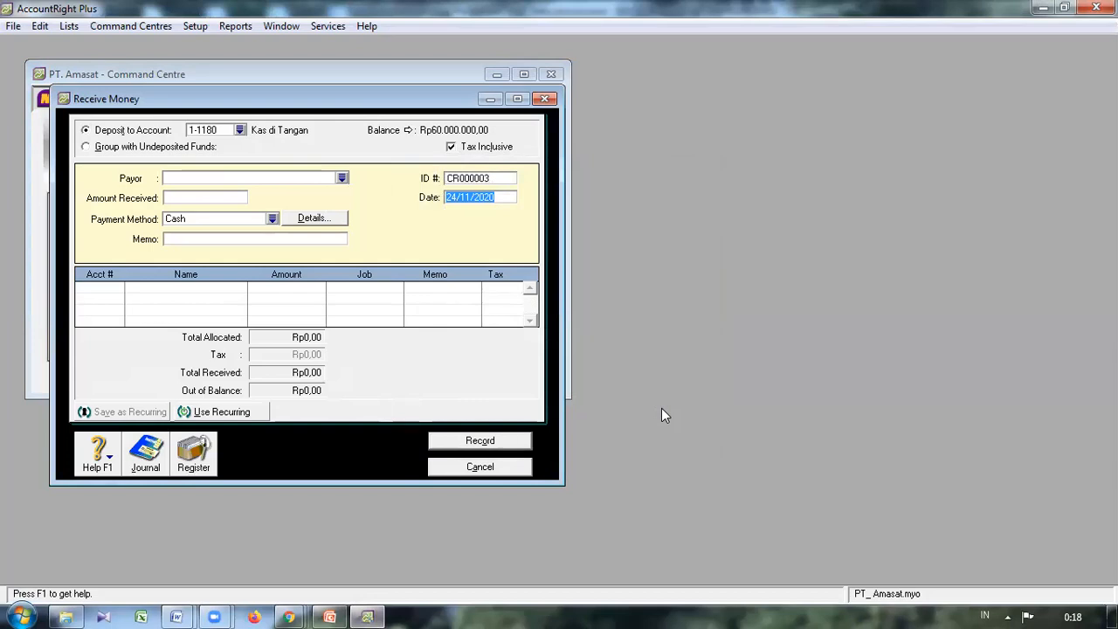
{"action": "key", "text": "Left"}
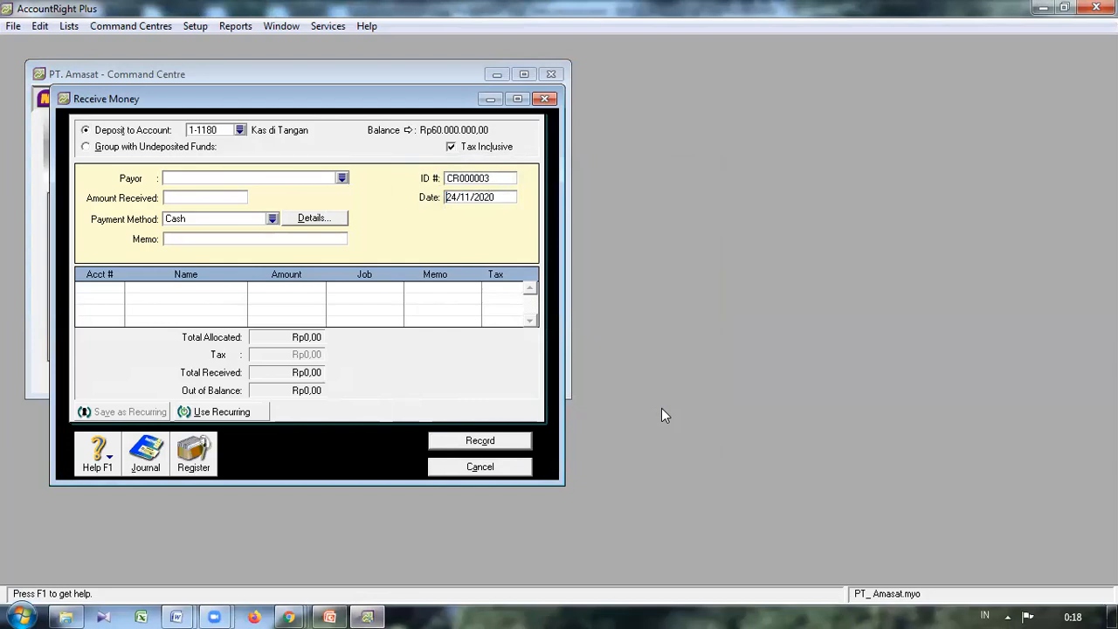
{"action": "type", "text": "6"}
{"action": "key", "text": "Delete"}
{"action": "key", "text": "Tab"}
{"action": "key", "text": "Tab"}
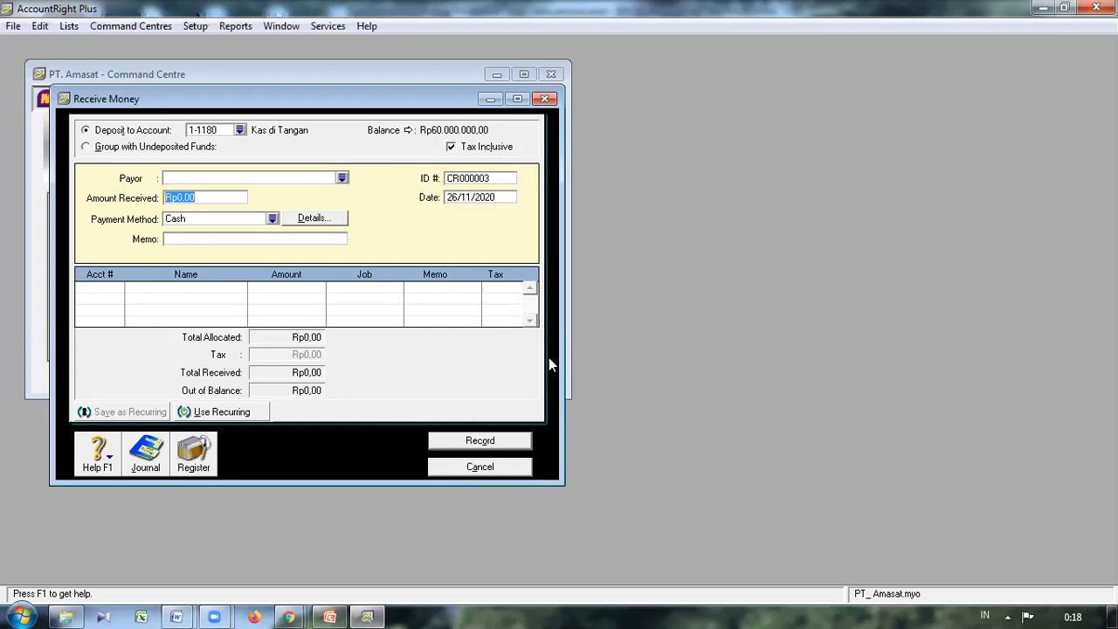
Set the amount received to Rp35.000.000 and enter "Hasil Jasa Angkutan" as the memo.
{"action": "type", "text": "350000"}
{"action": "type", "text": "00"}
{"action": "key", "text": "Tab"}
{"action": "key", "text": "Tab"}
{"action": "key", "text": "Tab"}
{"action": "key", "text": "Tab"}
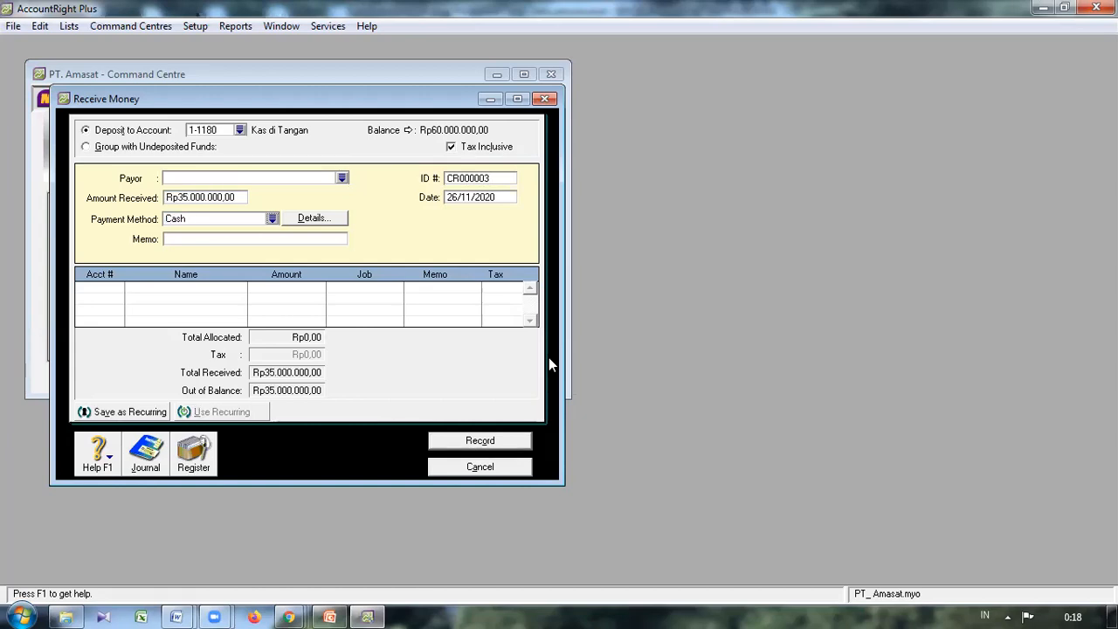
{"action": "type", "text": "Hasil Jasa Angkutan"}
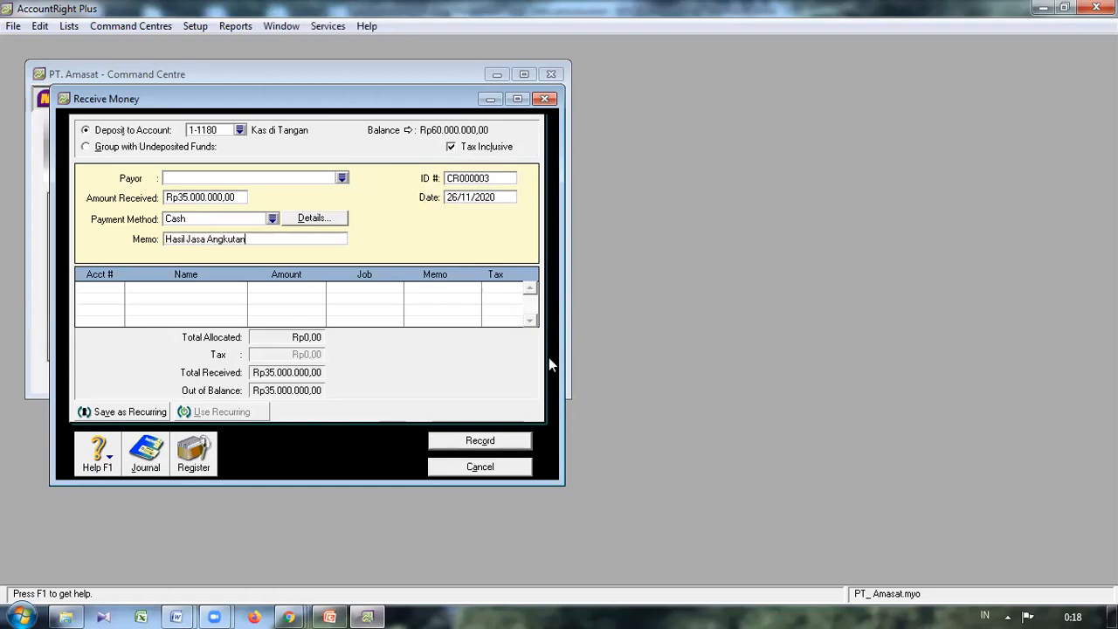
Allocate the Rp35.000.000 receipt to account 4-1000 Pendapatan Jasa Angkut and record it.
{"action": "key", "text": "Tab"}
{"action": "type", "text": "4-1000"}
{"action": "key", "text": "Tab"}
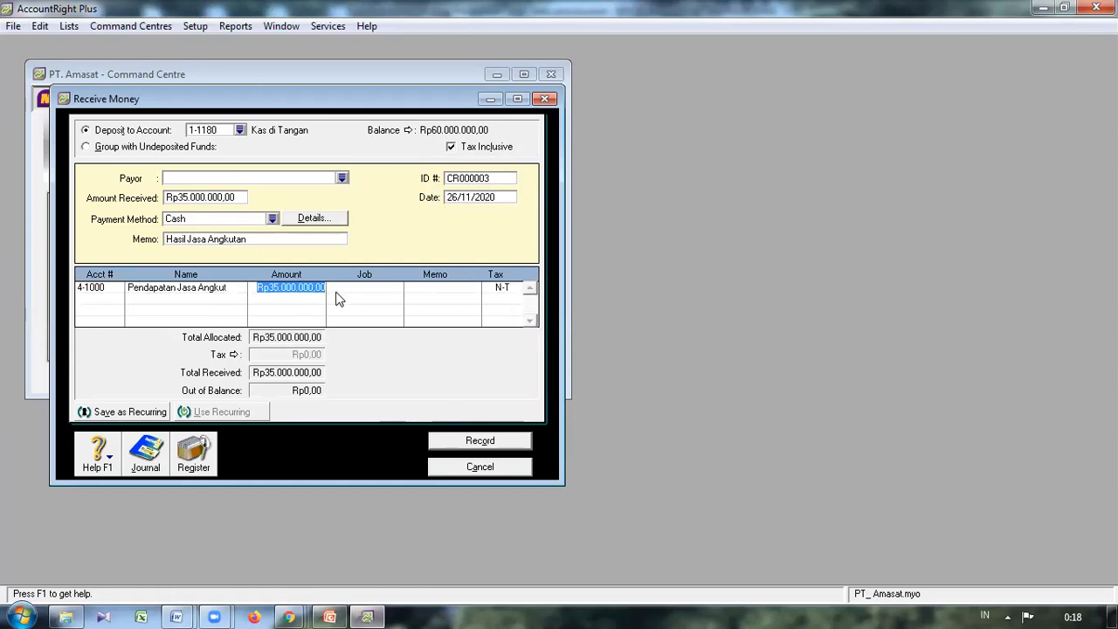
{"action": "left_click", "coordinate": [480, 442]}
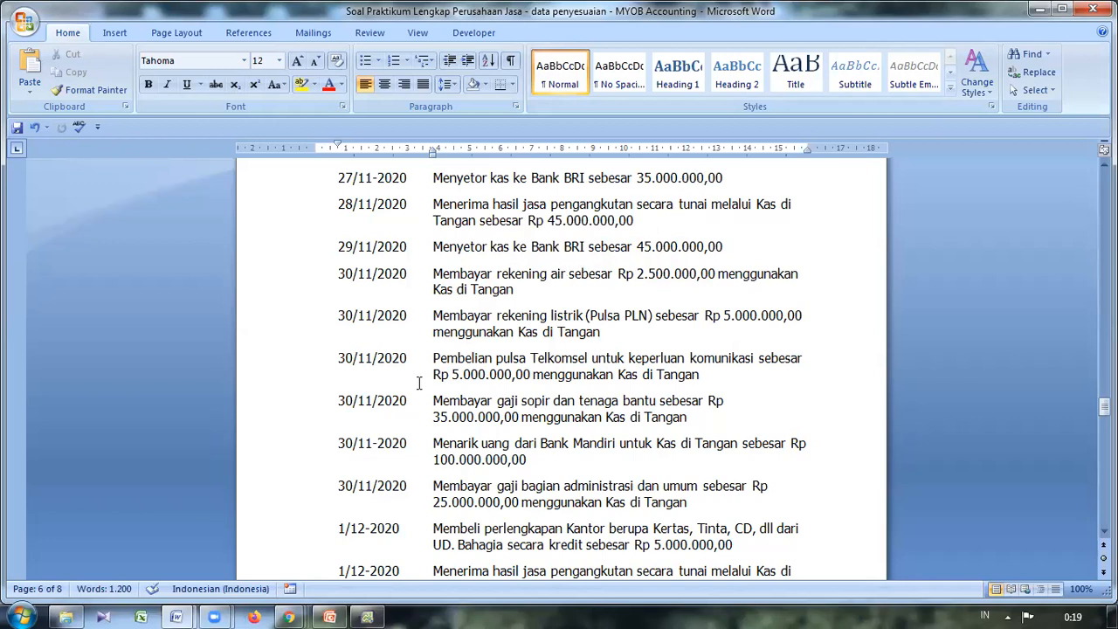
Switch from the Word task list to AccountRight Plus, close the blank receipt form and open a new Transfer Money entry.
{"action": "left_click_drag", "start_coordinate": [374, 529], "coordinate": [376, 603]}
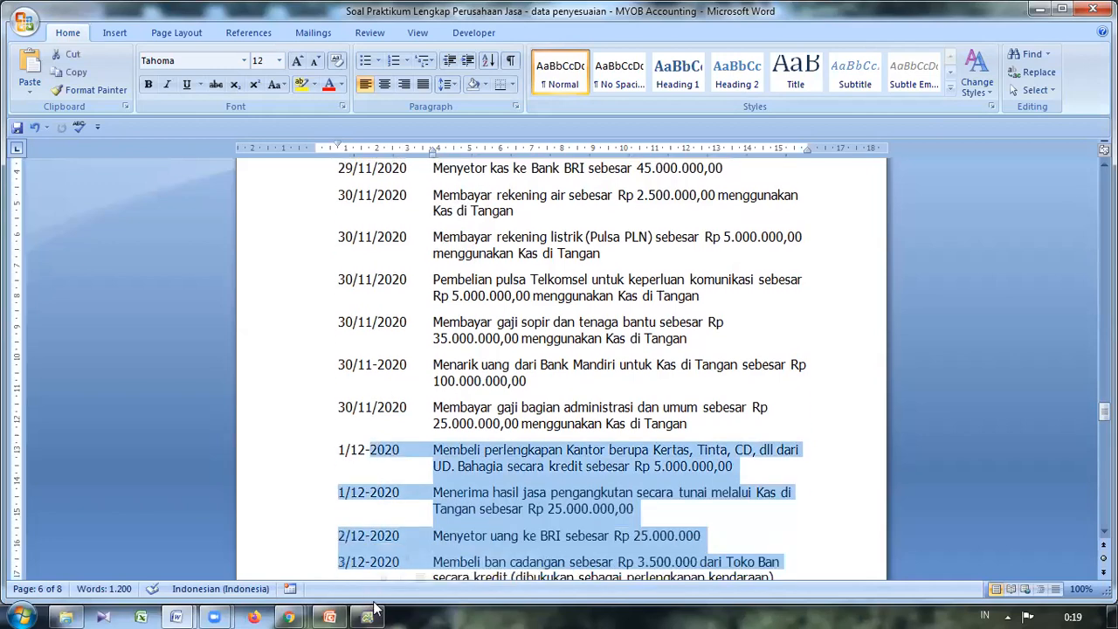
{"action": "left_click", "coordinate": [411, 213]}
{"action": "scroll", "coordinate": [412, 212], "scroll_direction": "up", "scroll_amount": 2}
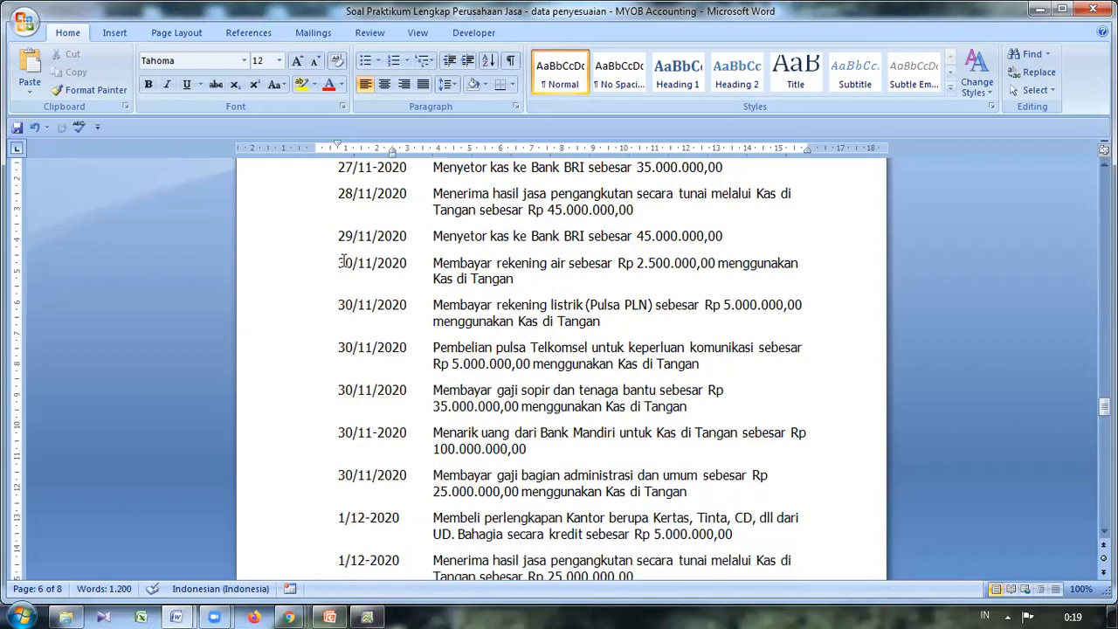
{"action": "left_click", "coordinate": [368, 617]}
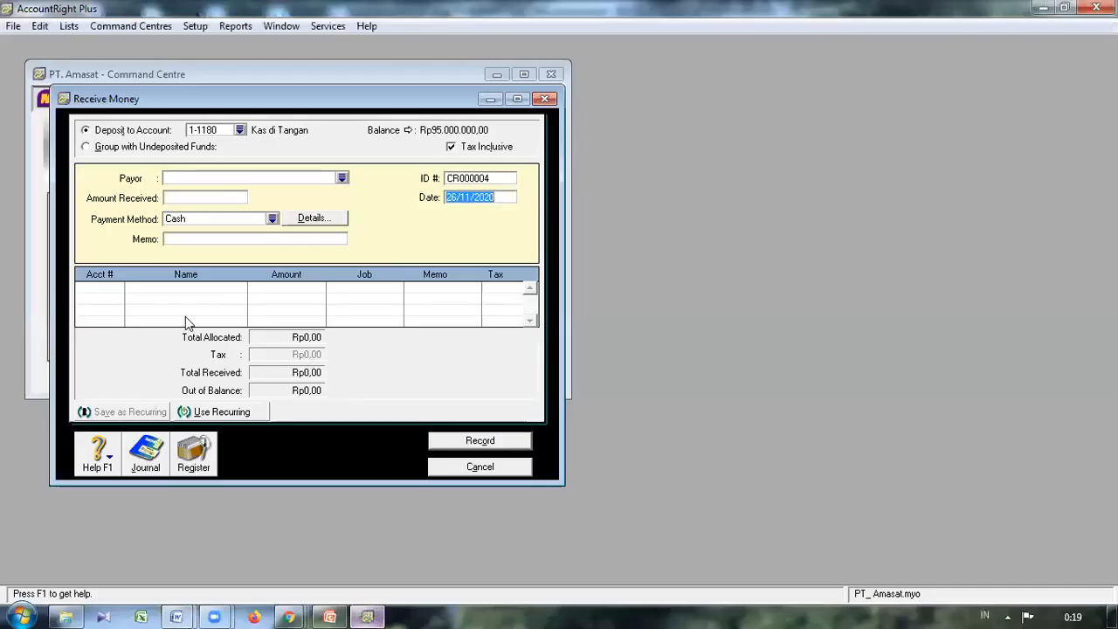
{"action": "left_click", "coordinate": [476, 467]}
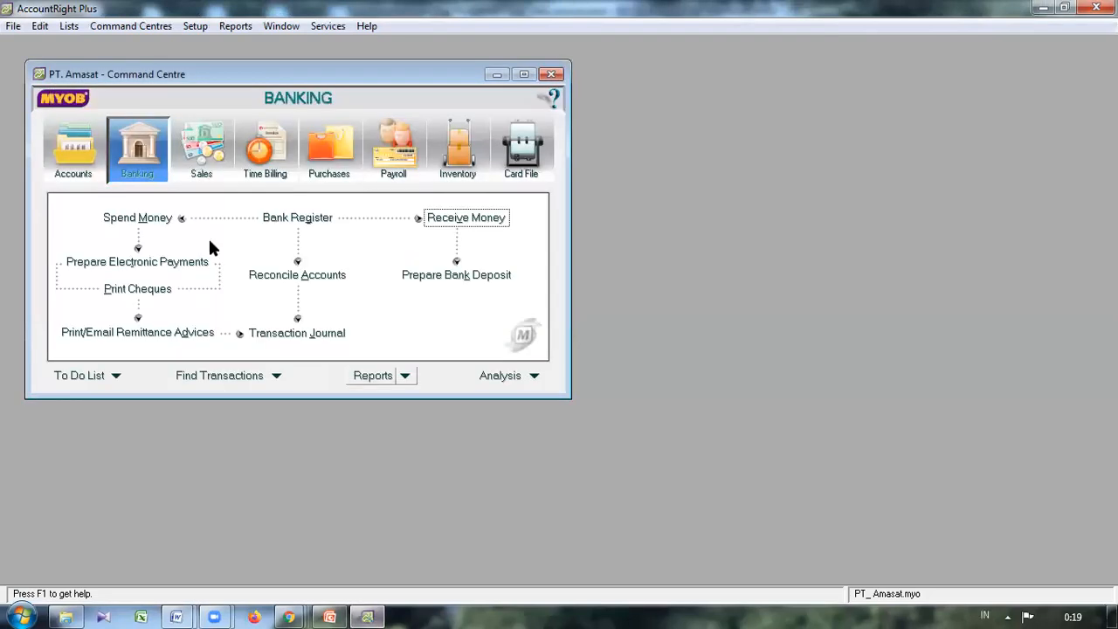
{"action": "left_click", "coordinate": [58, 153]}
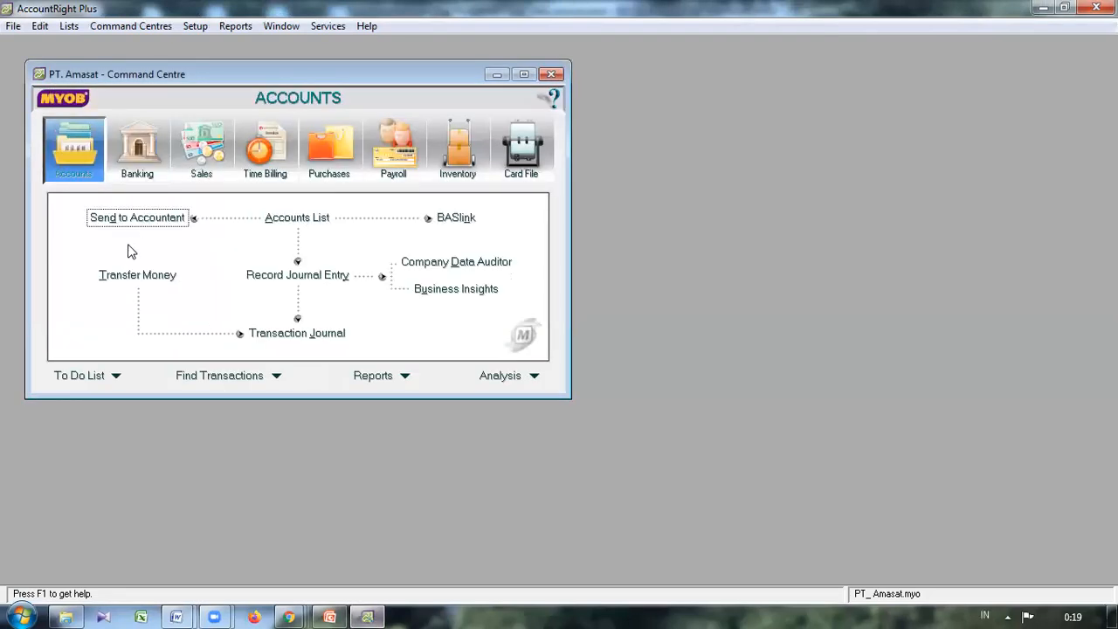
{"action": "left_click", "coordinate": [128, 275]}
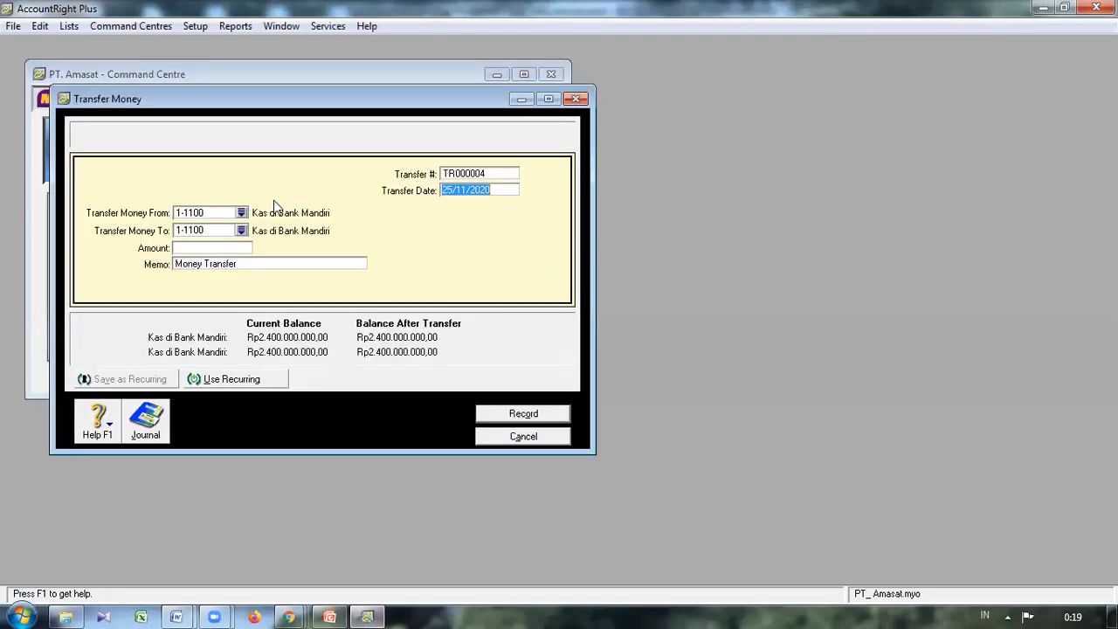
Set the transfer to move money from 1-1180 Kas di Tangan to 1-1200 Kas di Bank BRI.
{"action": "left_click", "coordinate": [241, 213]}
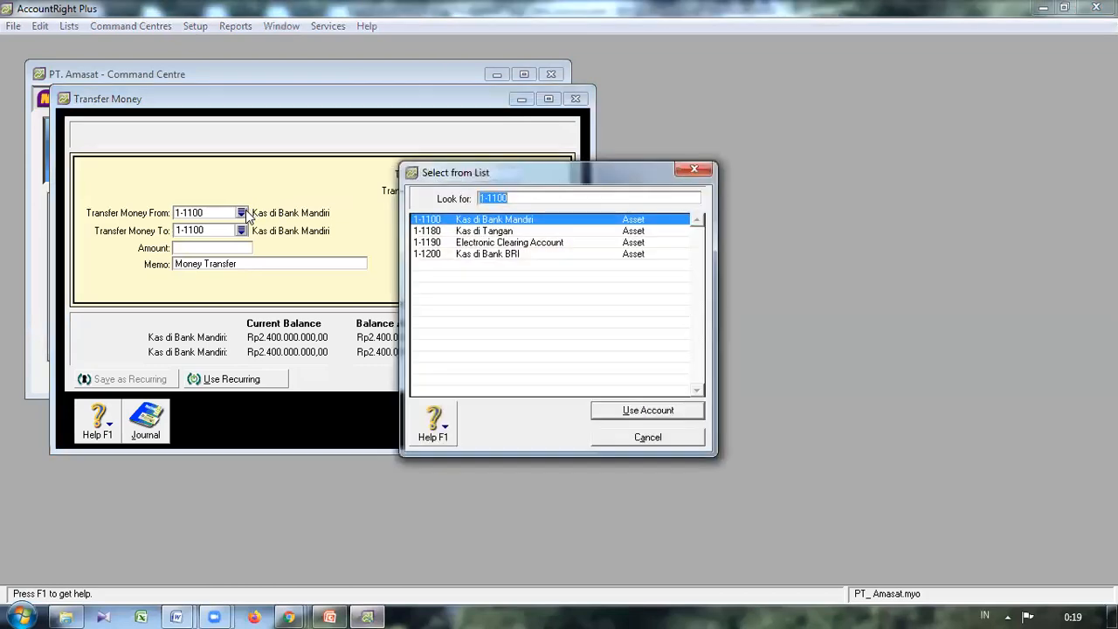
{"action": "left_click", "coordinate": [499, 232]}
{"action": "left_click", "coordinate": [654, 411]}
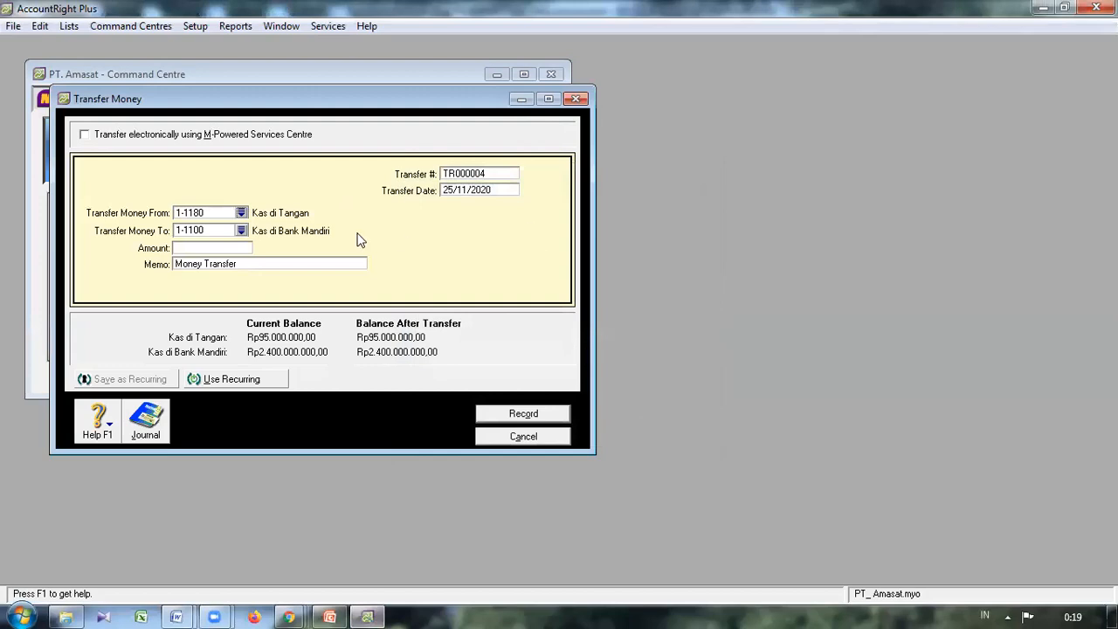
{"action": "left_click", "coordinate": [241, 231]}
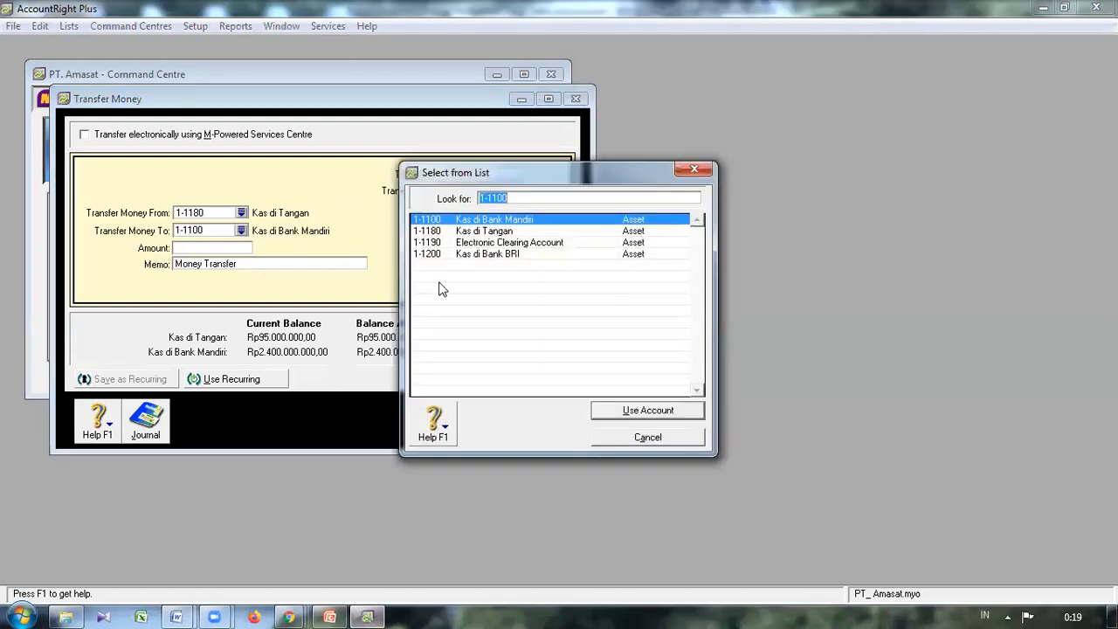
{"action": "left_click", "coordinate": [494, 252]}
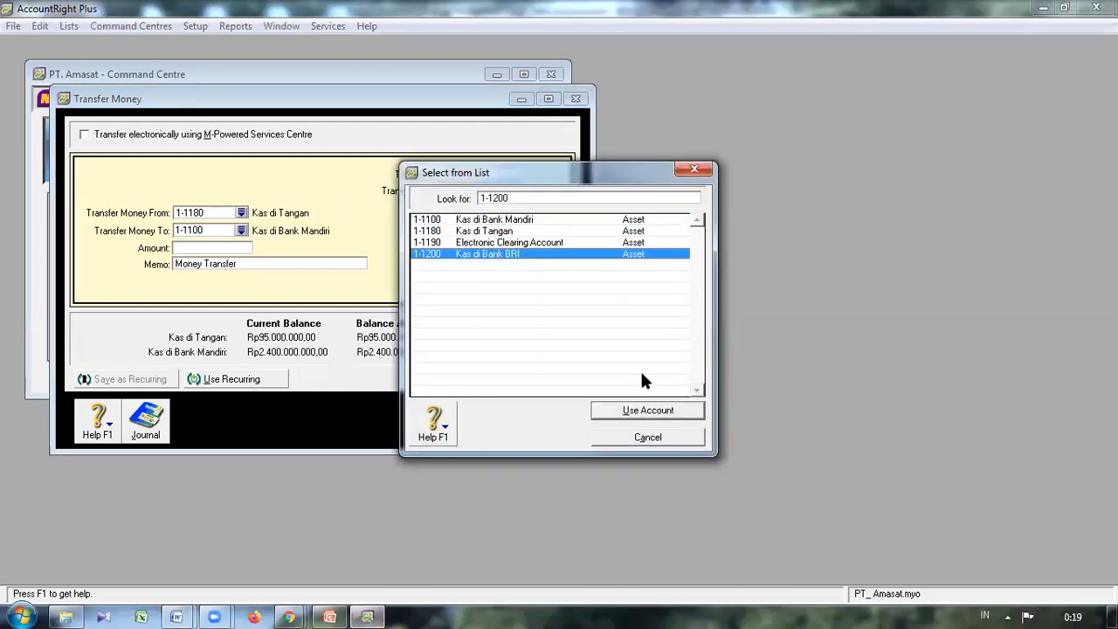
{"action": "left_click", "coordinate": [637, 410]}
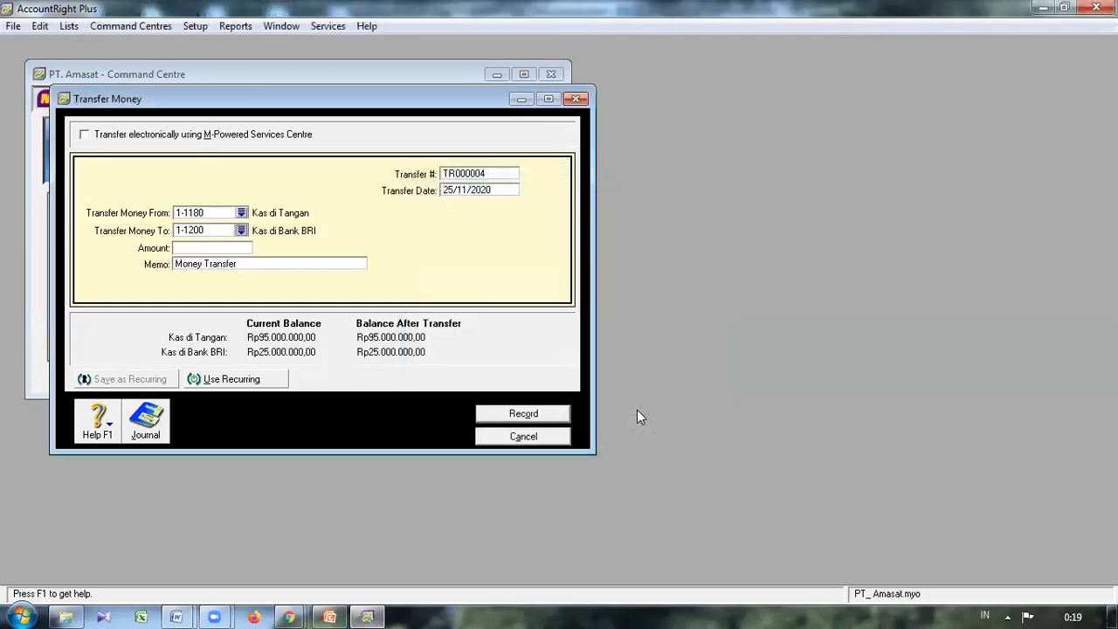
Set the transfer amount to Rp35.000.000 and enter "Setoran Hasil Jasa Angkut 26 Nov 2020" as the memo.
{"action": "key", "text": "Tab"}
{"action": "type", "text": "35000000"}
{"action": "key", "text": "Tab"}
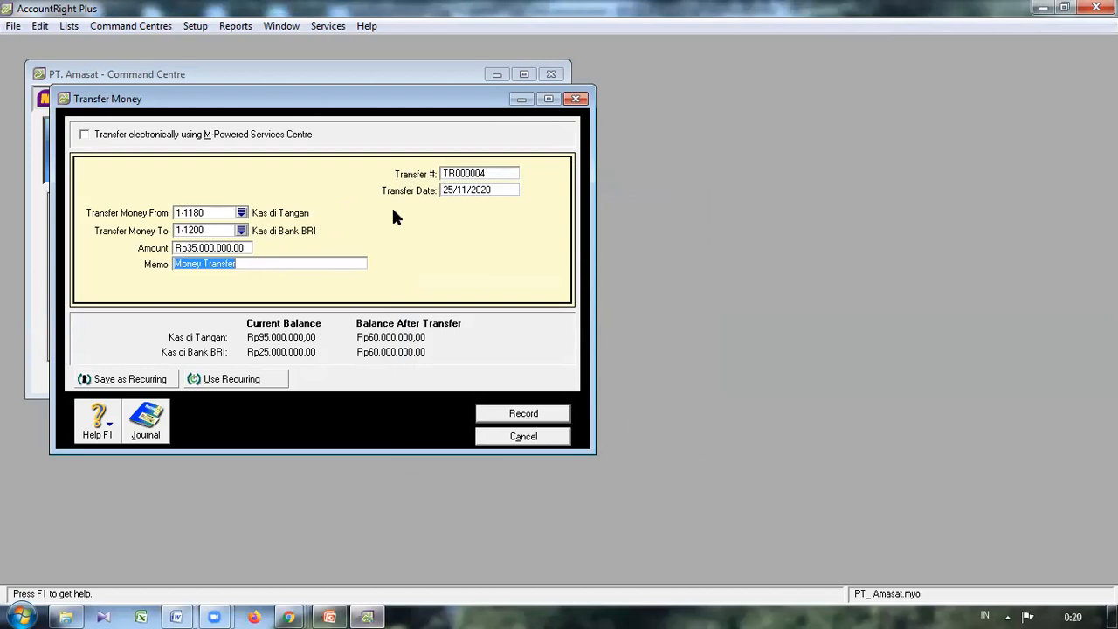
{"action": "type", "text": "Set"}
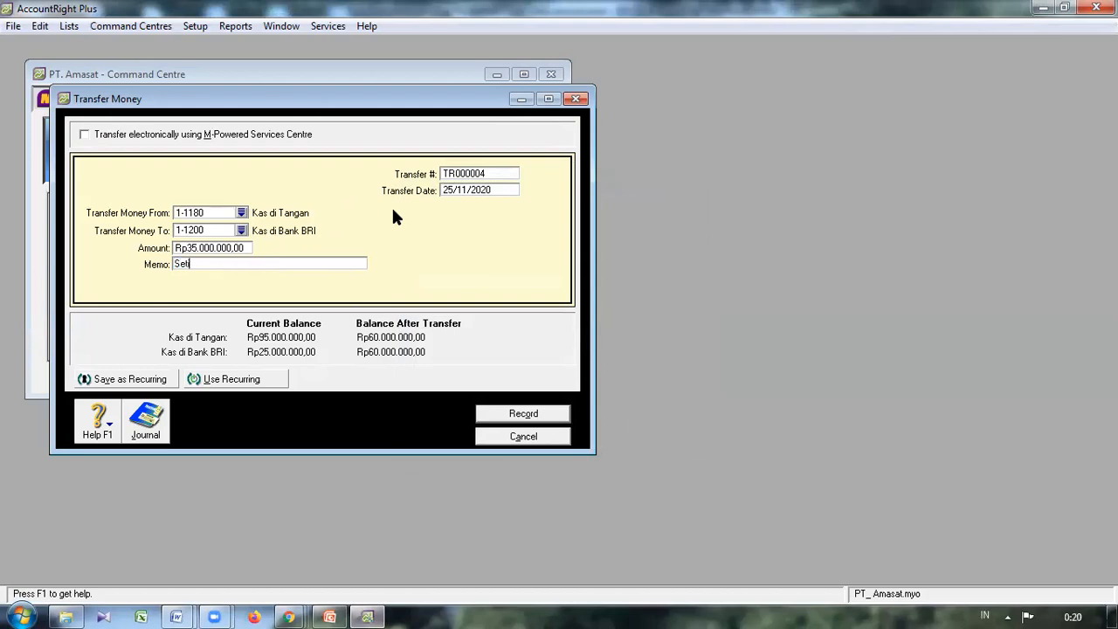
{"action": "type", "text": "oran Hasil jasa"}
{"action": "key", "text": "BackSpace"}
{"action": "key", "text": "BackSpace"}
{"action": "key", "text": "BackSpace"}
{"action": "key", "text": "BackSpace"}
{"action": "key", "text": "BackSpace"}
{"action": "type", "text": "Jasa Angkut"}
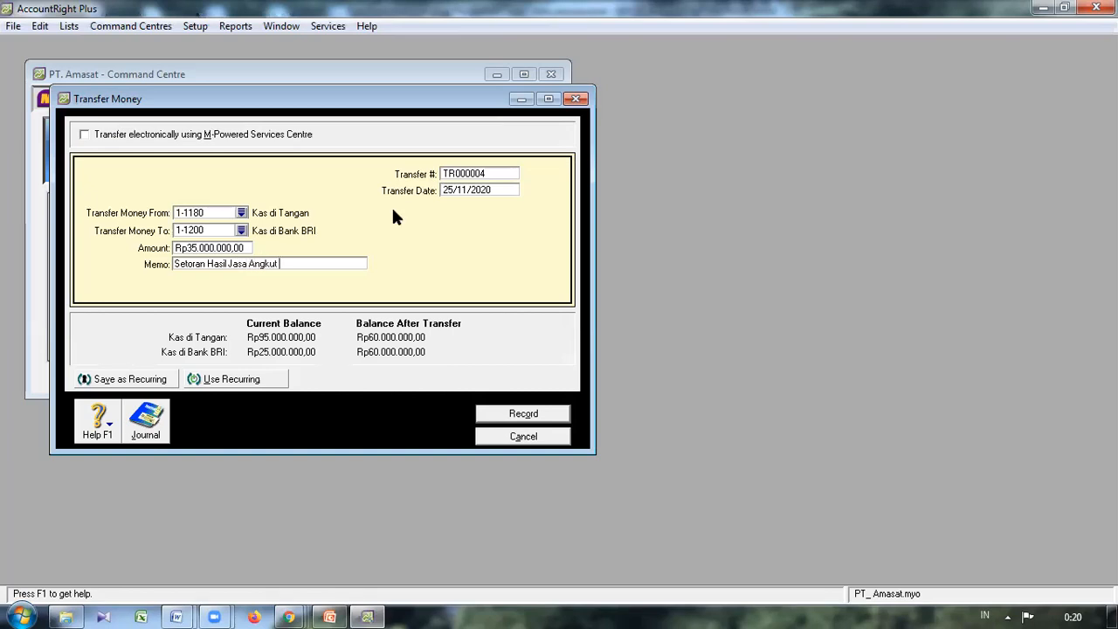
{"action": "type", "text": " 26 Nov 2020"}
Set the transfer date to 27/11/2020 and record the transfer.
{"action": "left_click", "coordinate": [494, 189]}
{"action": "left_click", "coordinate": [495, 189]}
{"action": "key", "text": "Left"}
{"action": "key", "text": "Left"}
{"action": "key", "text": "shift+Left"}
{"action": "type", "text": "7"}
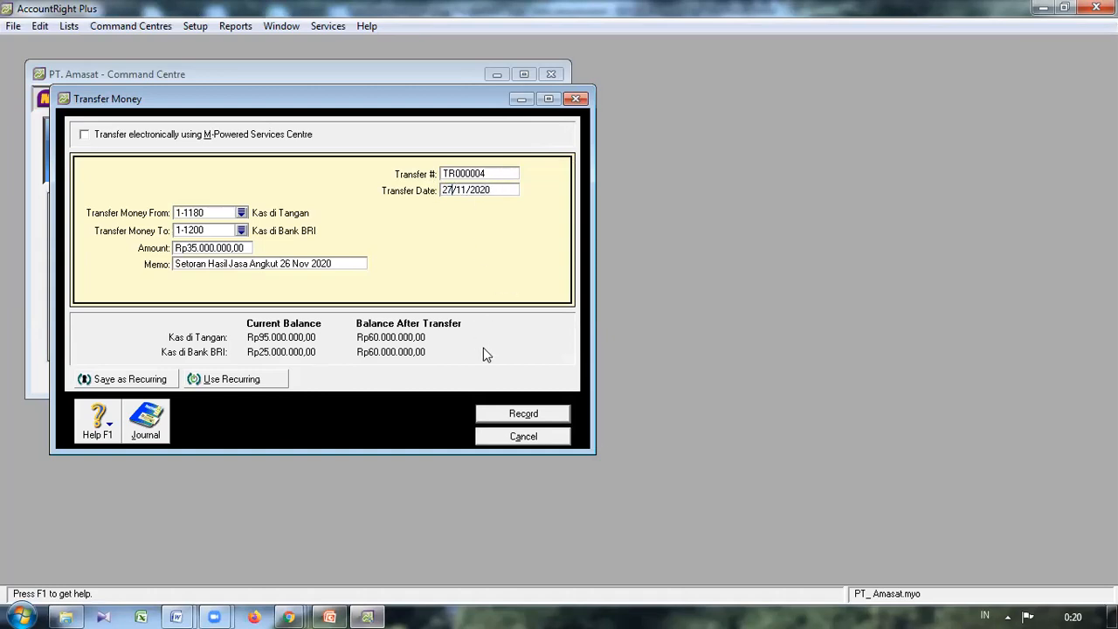
{"action": "left_click", "coordinate": [525, 417]}
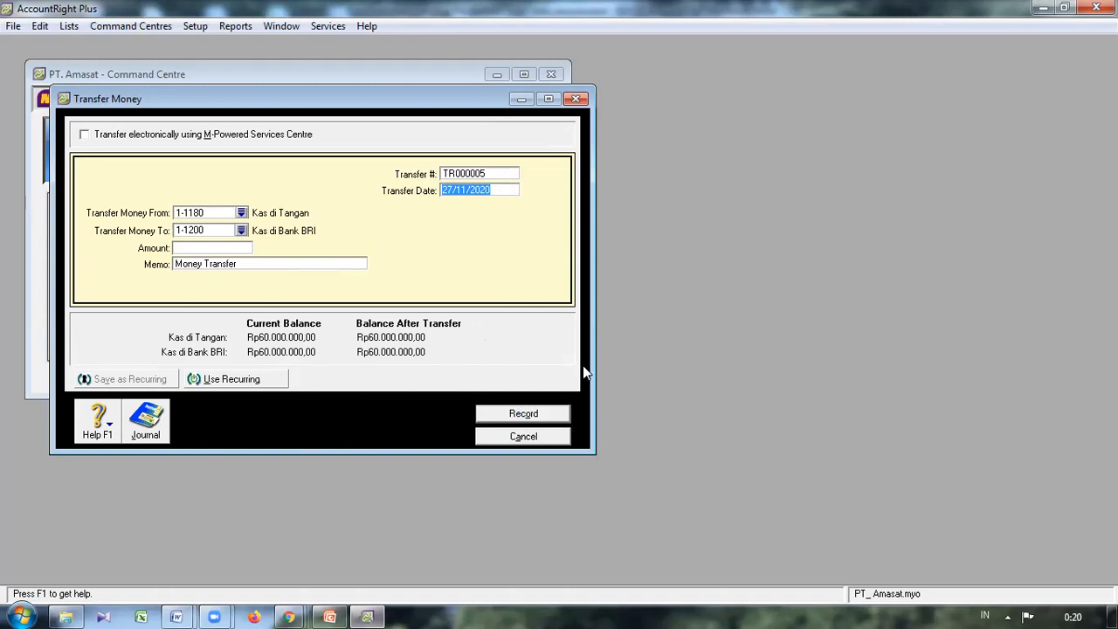
Close the blank transfer form, check the Word task list, and return to AccountRight Plus to open a new Receive Money entry.
{"action": "left_click", "coordinate": [551, 436]}
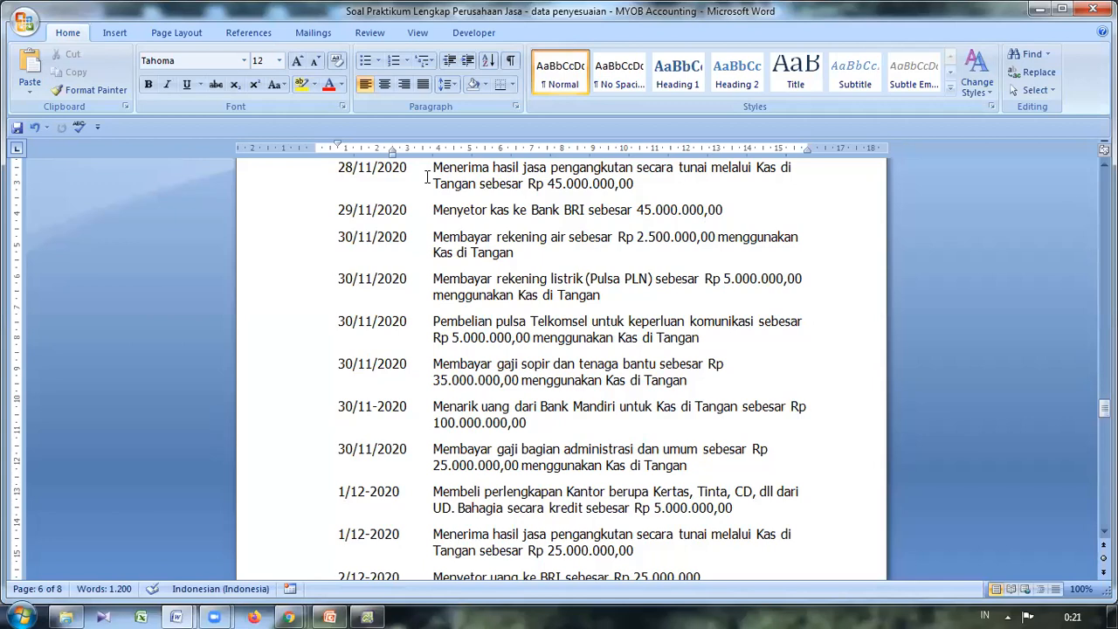
{"action": "mouse_move", "coordinate": [366, 614]}
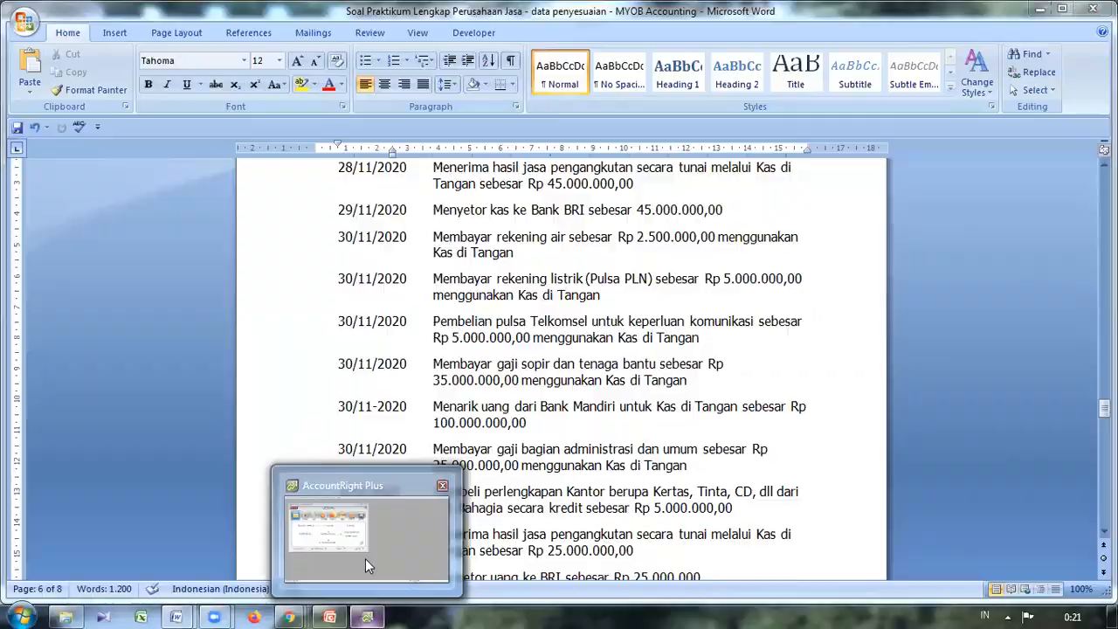
{"action": "left_click", "coordinate": [365, 559]}
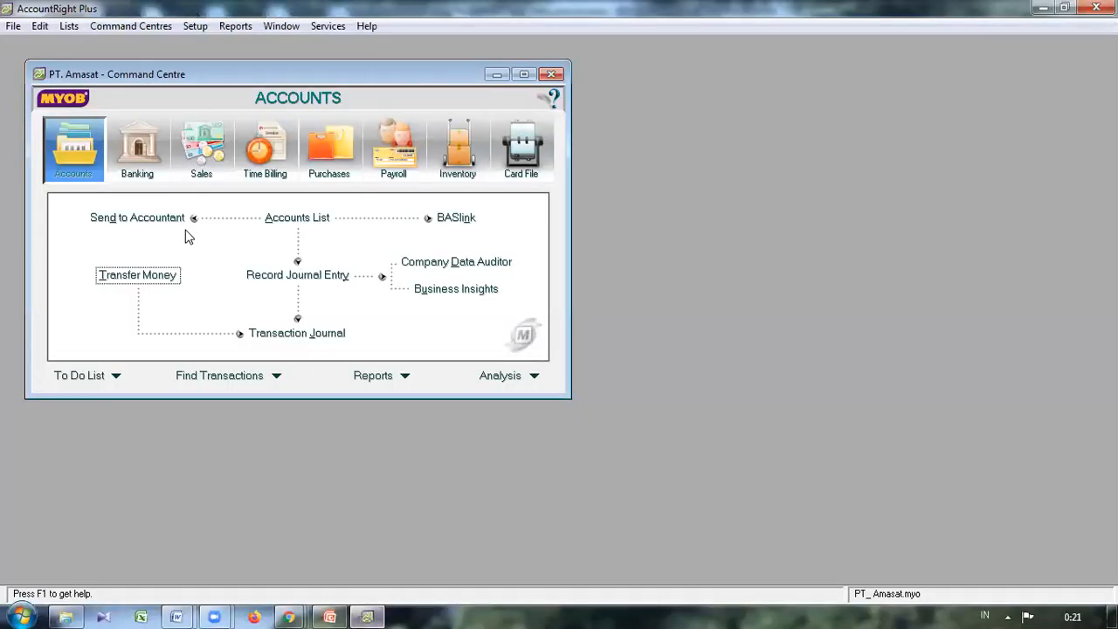
{"action": "left_click", "coordinate": [146, 173]}
{"action": "left_click", "coordinate": [468, 220]}
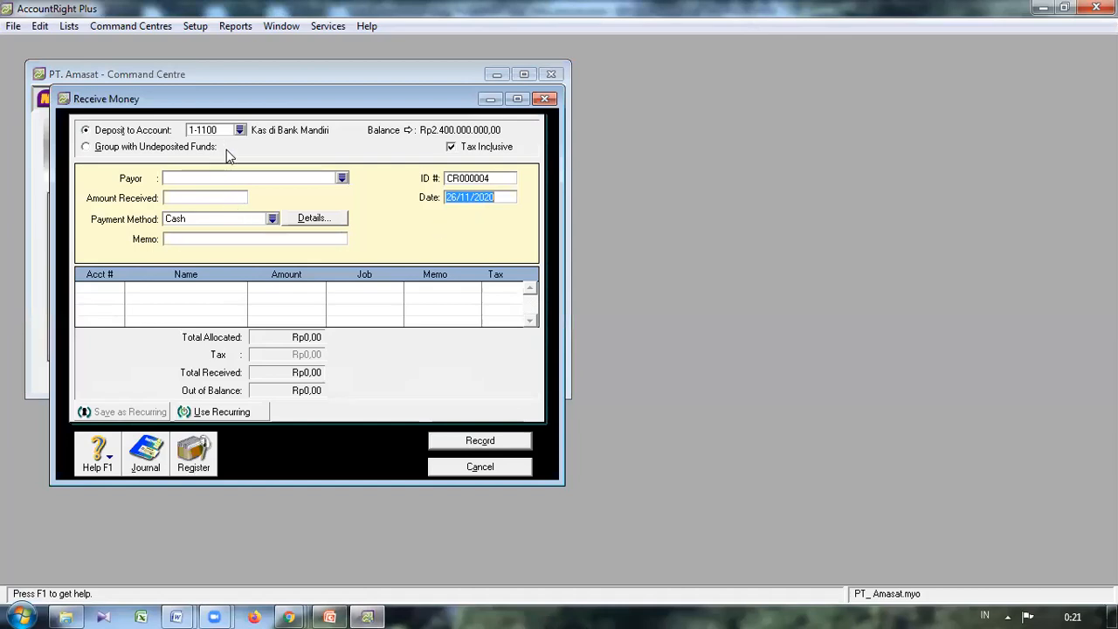
Set the receipt's deposit account to 1-1180 Kas di Tangan and its date to 28/11/2020.
{"action": "left_click", "coordinate": [240, 130]}
{"action": "left_click", "coordinate": [489, 232]}
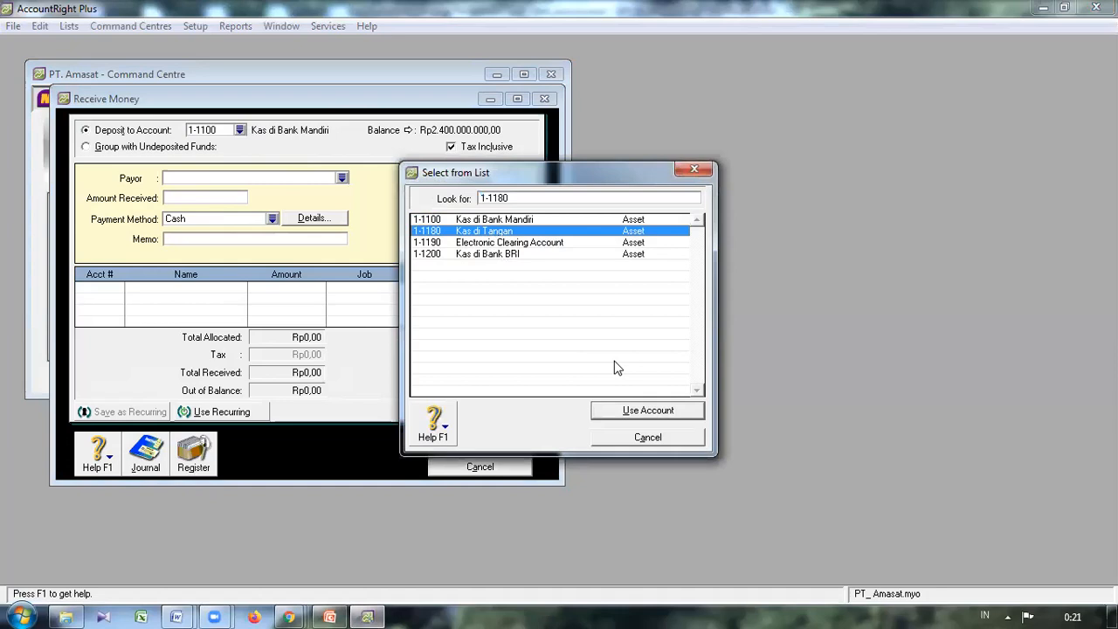
{"action": "left_click", "coordinate": [632, 416]}
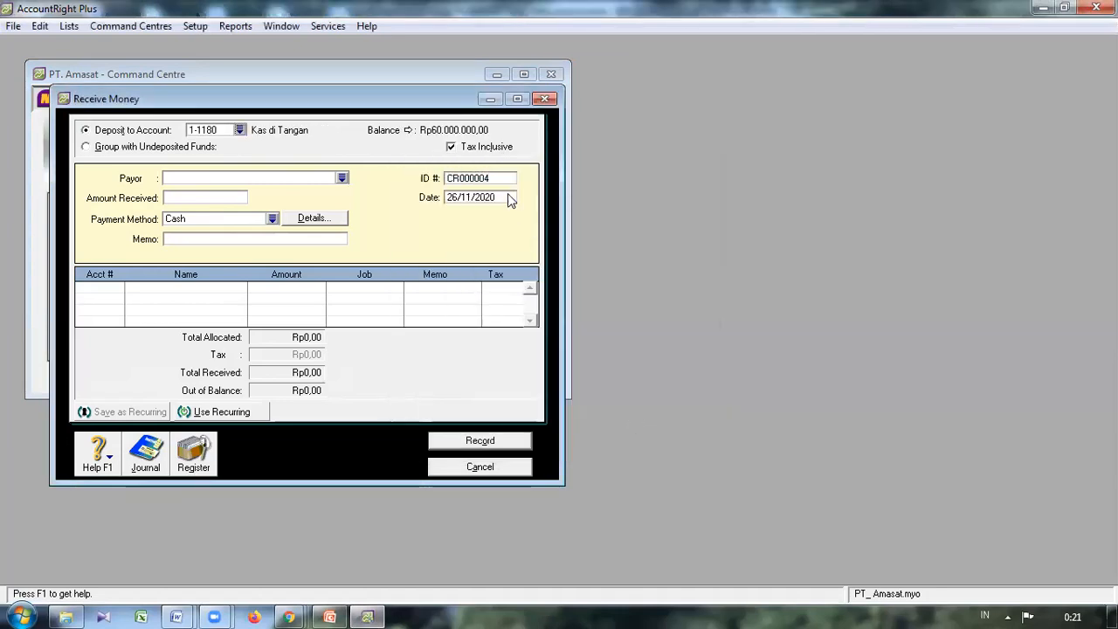
{"action": "key", "text": "Tab"}
{"action": "key", "text": "Tab"}
{"action": "key", "text": "Tab"}
{"action": "key", "text": "Tab"}
{"action": "left_click", "coordinate": [509, 196]}
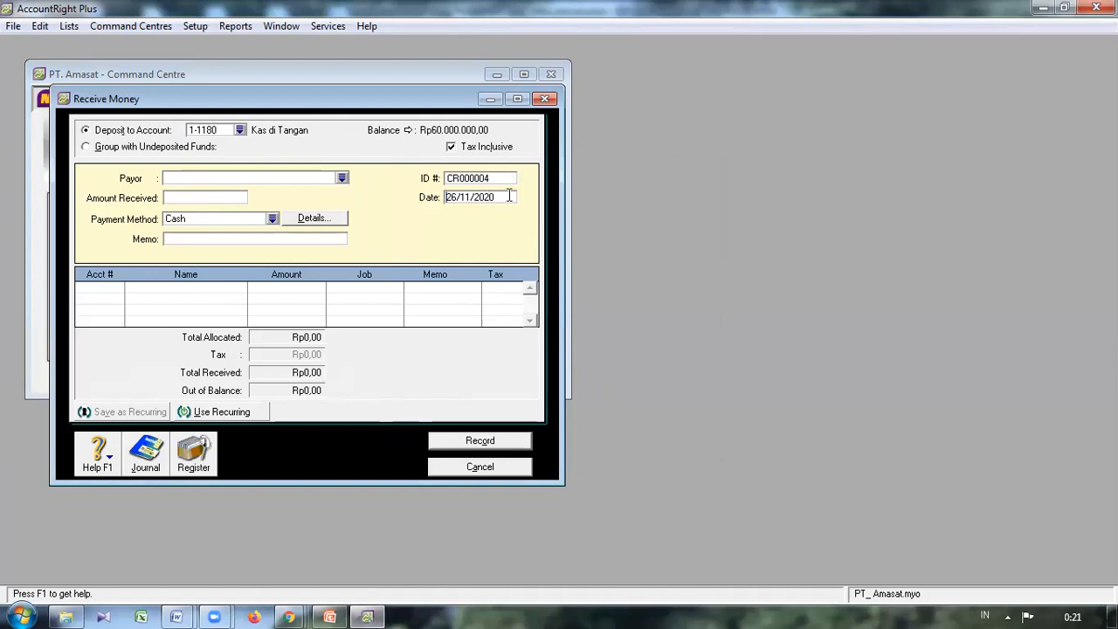
{"action": "key", "text": "shift+Right"}
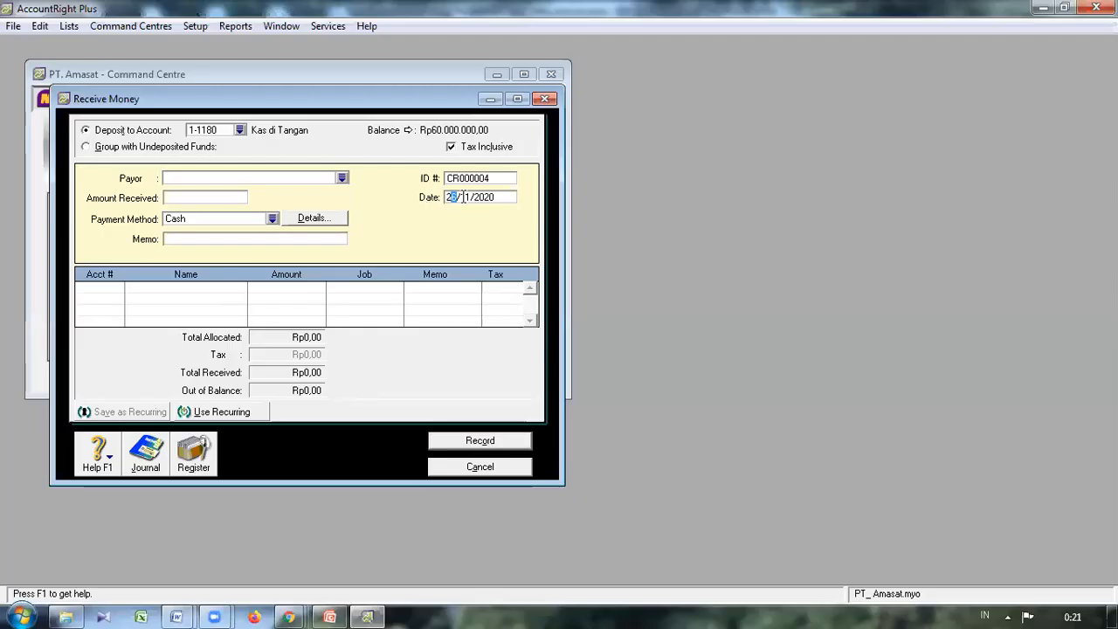
{"action": "left_click", "coordinate": [458, 197]}
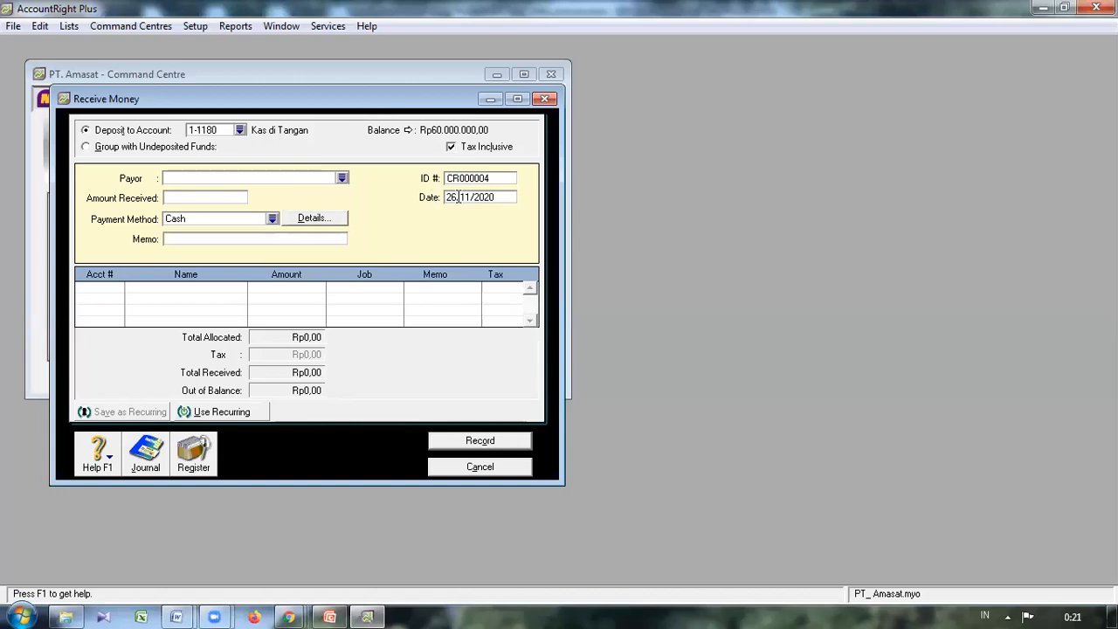
{"action": "key", "text": "BackSpace"}
{"action": "type", "text": "8"}
{"action": "key", "text": "Tab"}
Set the amount received to Rp45.000.000 and enter "Hasil Jasa Angkutan" as the receipt's memo.
{"action": "left_click", "coordinate": [187, 198]}
{"action": "type", "text": "45.000.0"}
{"action": "type", "text": "00"}
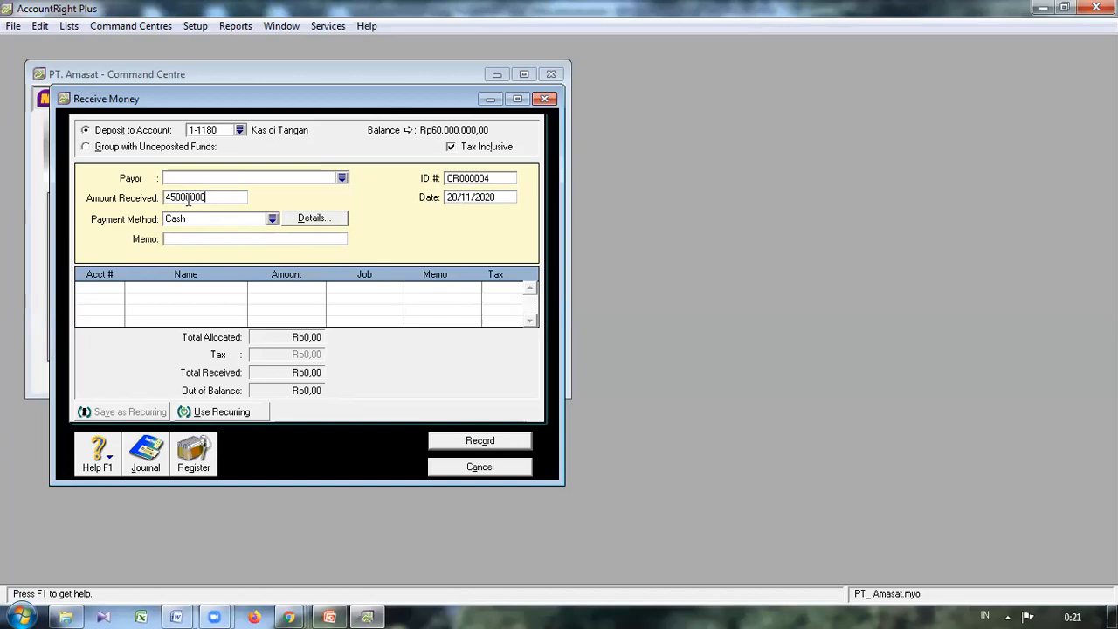
{"action": "key", "text": "Tab"}
{"action": "key", "text": "Tab"}
{"action": "key", "text": "Tab"}
{"action": "key", "text": "Tab"}
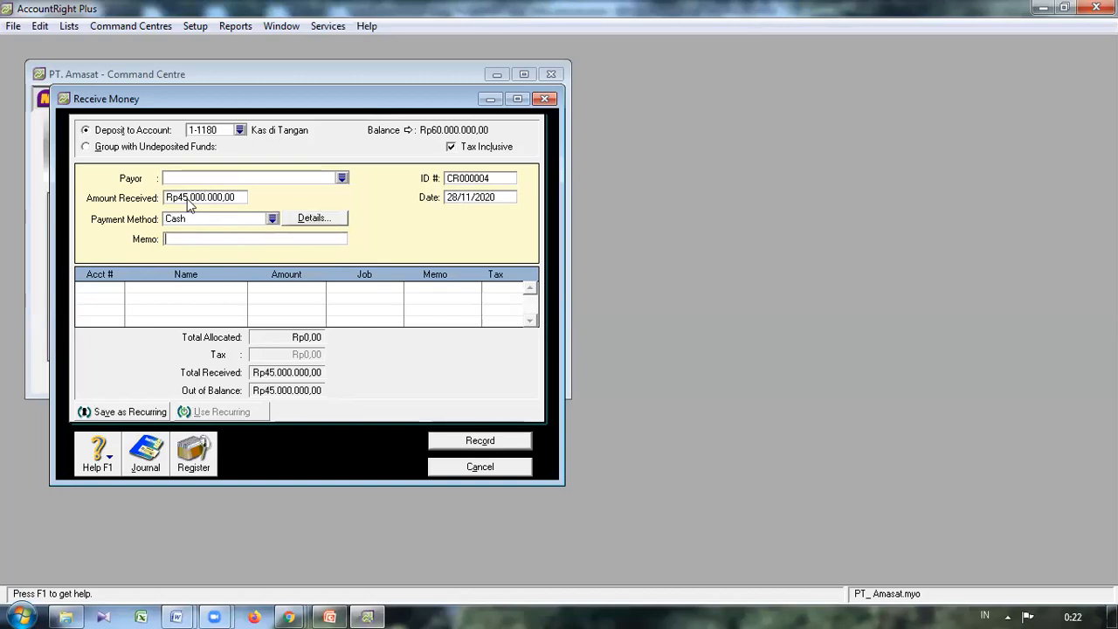
{"action": "type", "text": "Hasil Jasa Angkutan"}
{"action": "key", "text": "Tab"}
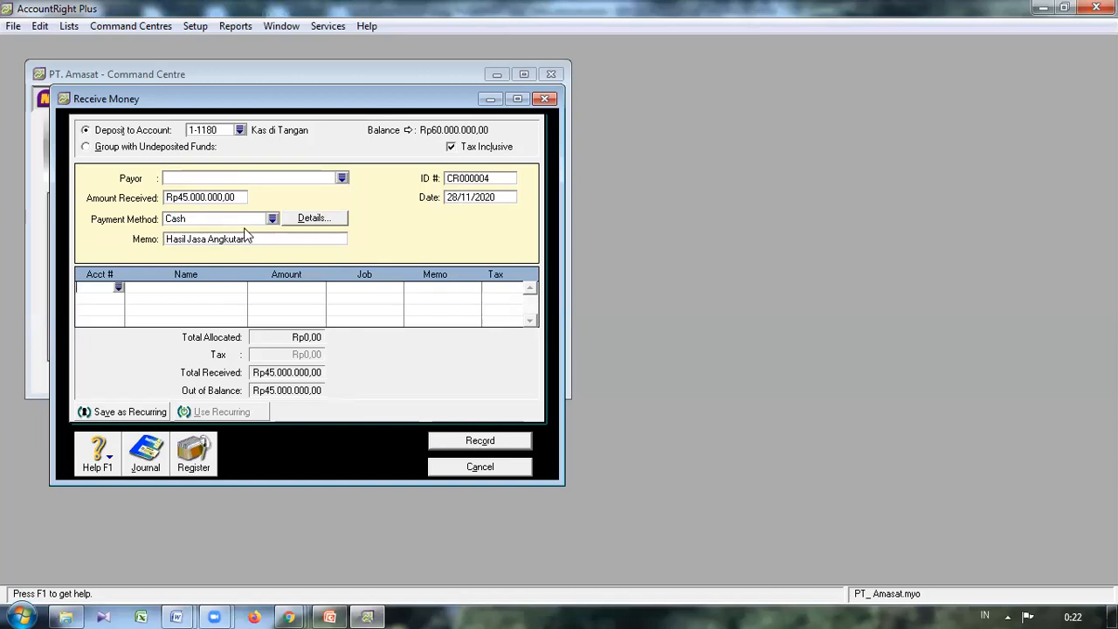
Allocate the Rp45.000.000 receipt to account 4-1000 Pendapatan Jasa Angkut and record it.
{"action": "type", "text": "4-1000"}
{"action": "key", "text": "Tab"}
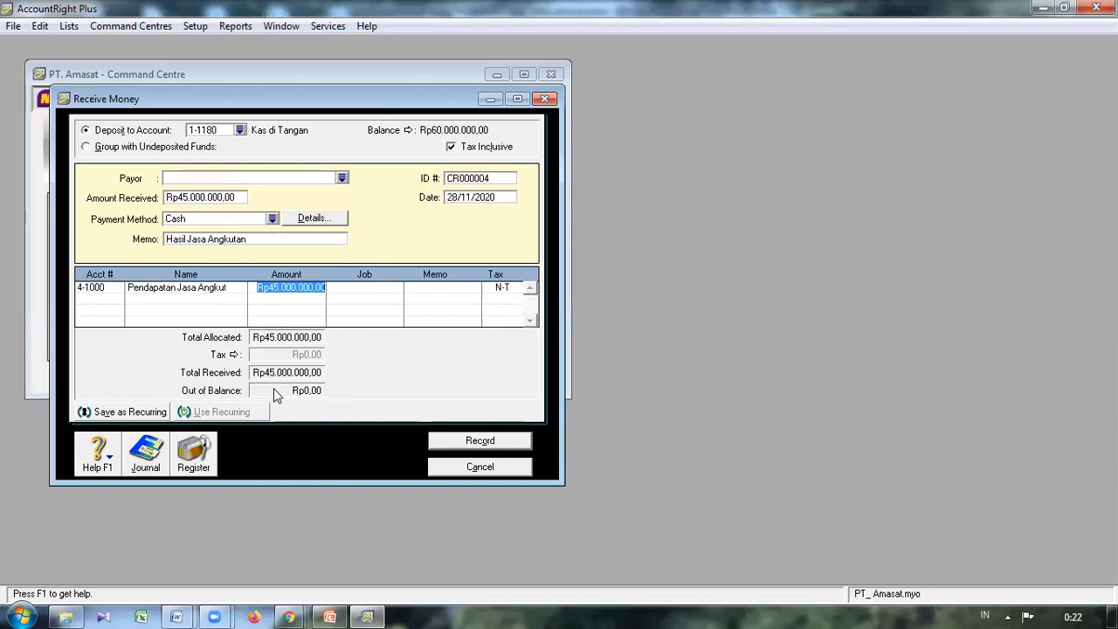
{"action": "left_click", "coordinate": [472, 444]}
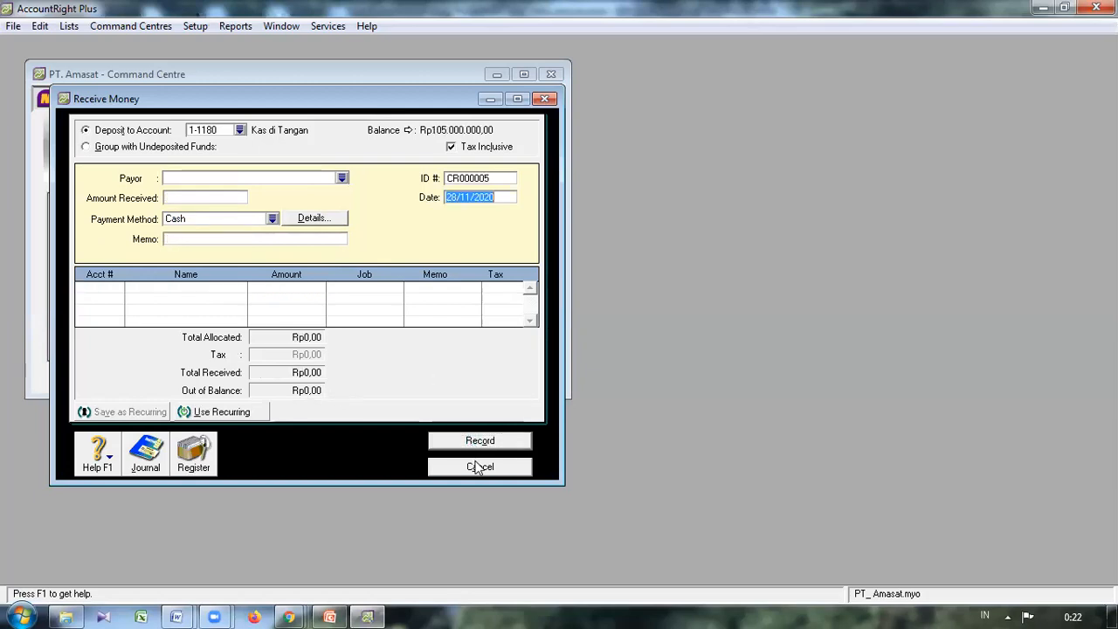
Close the blank receipt form, check the Word task list, and return to AccountRight Plus to open a new Transfer Money entry.
{"action": "left_click", "coordinate": [480, 468]}
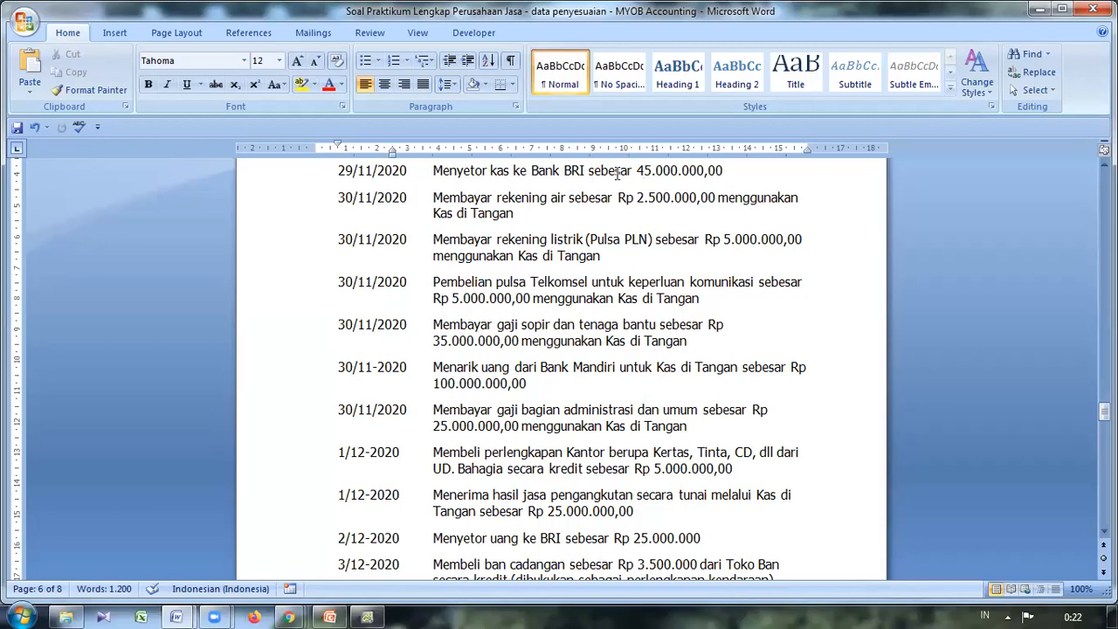
{"action": "left_click", "coordinate": [366, 615]}
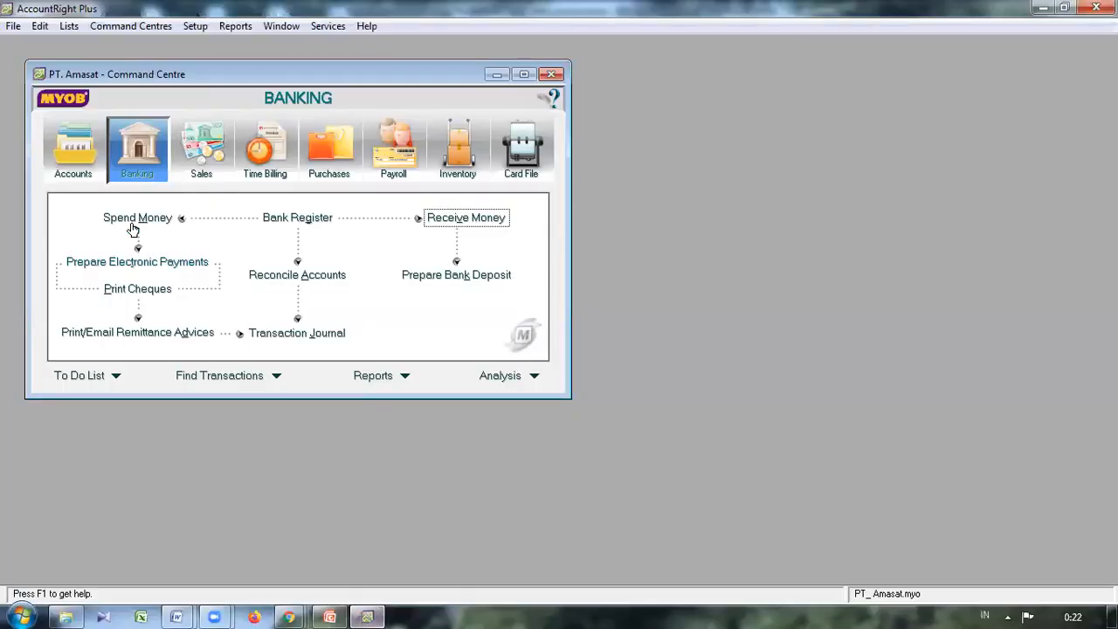
{"action": "left_click", "coordinate": [79, 173]}
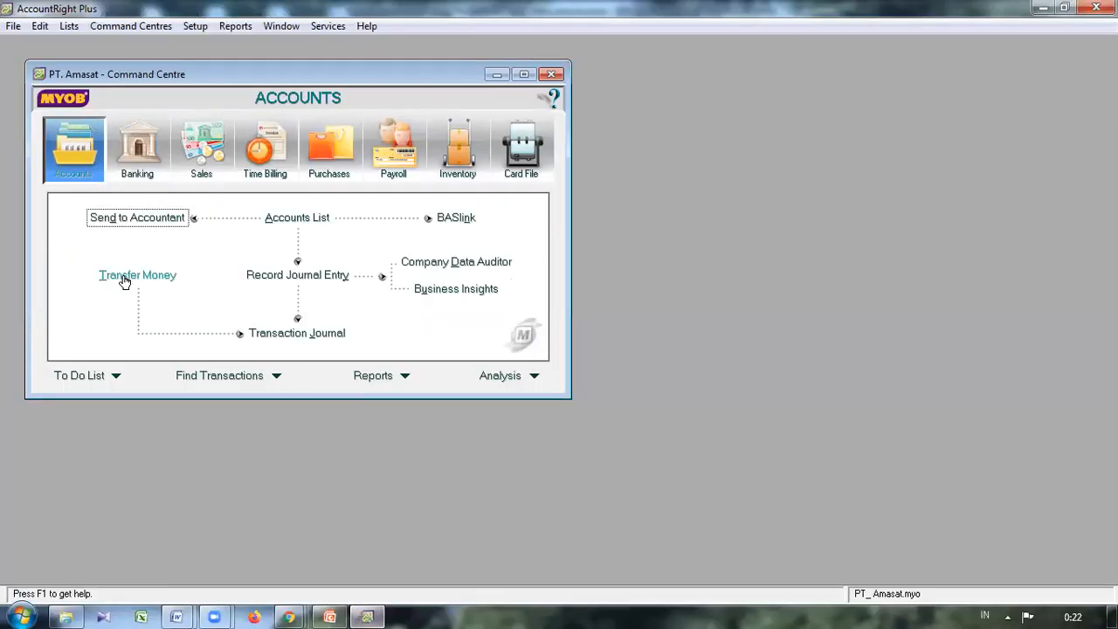
{"action": "left_click", "coordinate": [126, 277]}
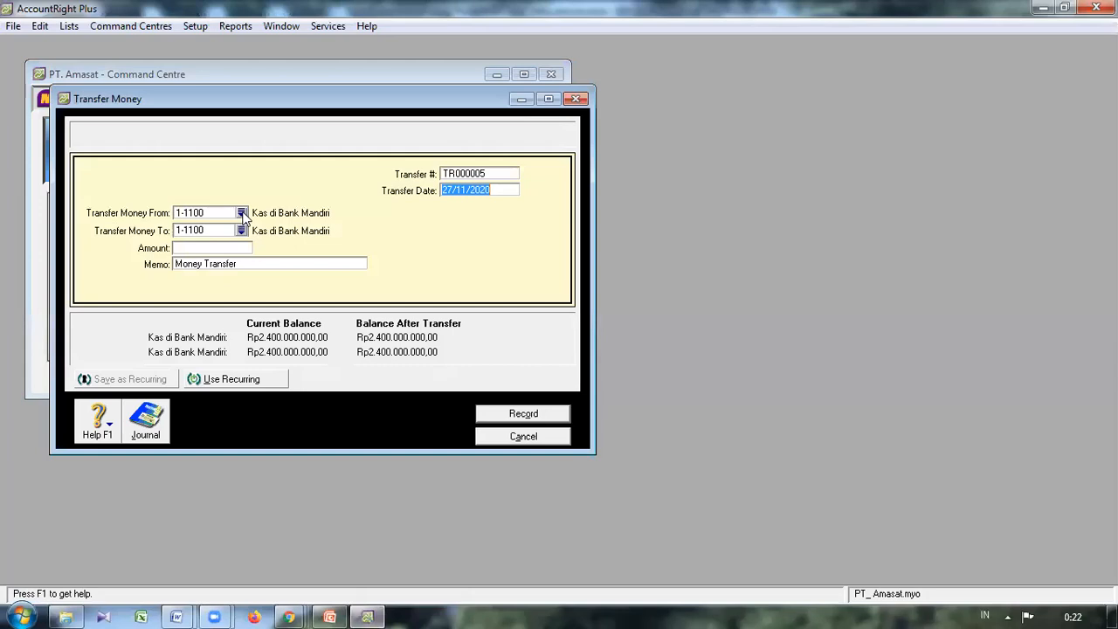
Choose 1-1180 Kas di Tangan as the new transfer's source account and 1-1200 Kas di Bank BRI as its destination.
{"action": "left_click", "coordinate": [241, 213]}
{"action": "left_click", "coordinate": [478, 232]}
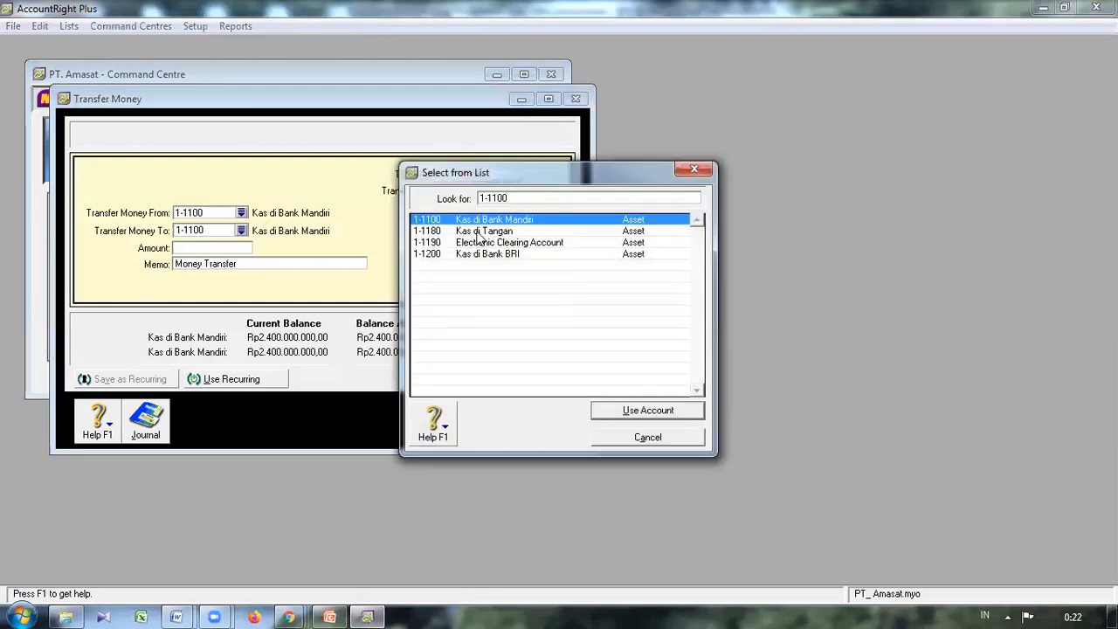
{"action": "left_click", "coordinate": [636, 411]}
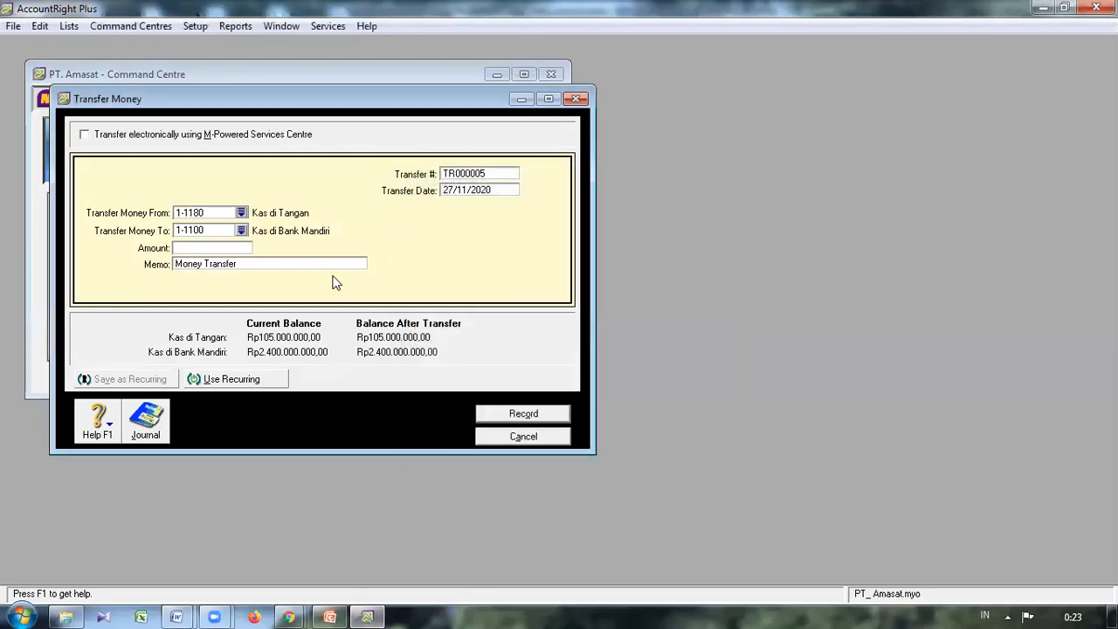
{"action": "left_click", "coordinate": [242, 230]}
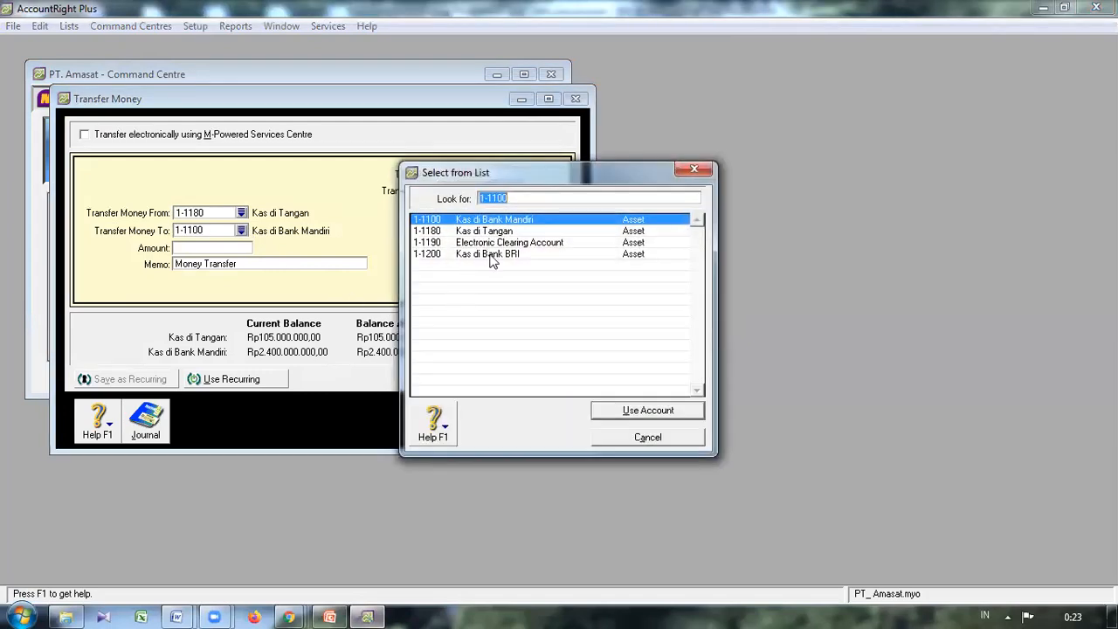
{"action": "left_click", "coordinate": [492, 255]}
{"action": "left_click", "coordinate": [628, 415]}
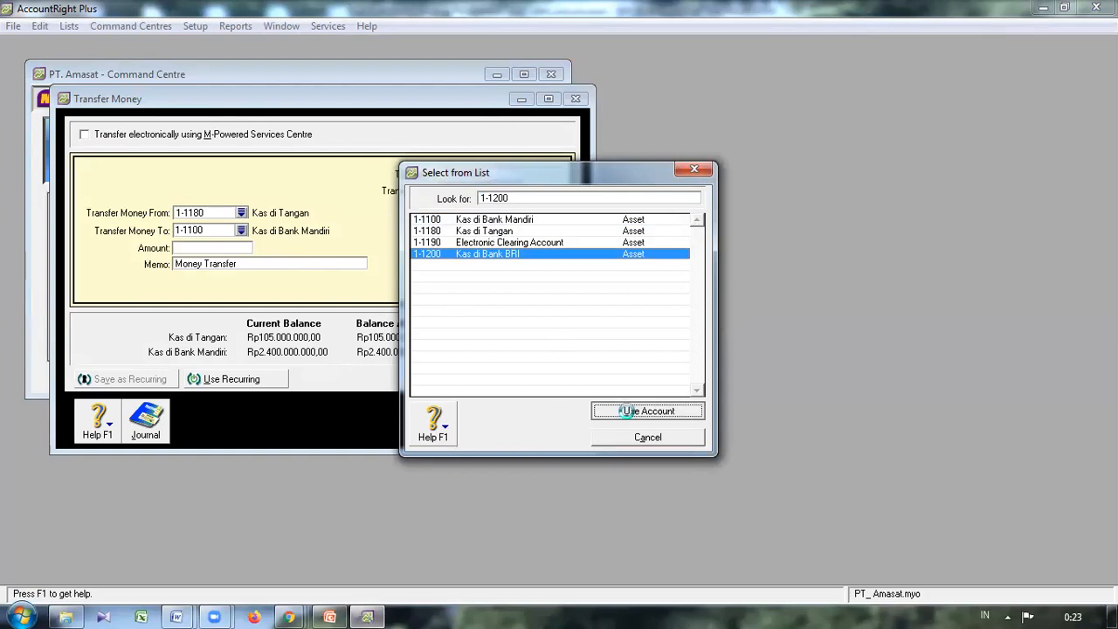
Set the transfer amount to Rp45.000.000 and enter "Setoran Hasil Jasa Angkutan 28 Nov 2020" as its memo.
{"action": "key", "text": "Tab"}
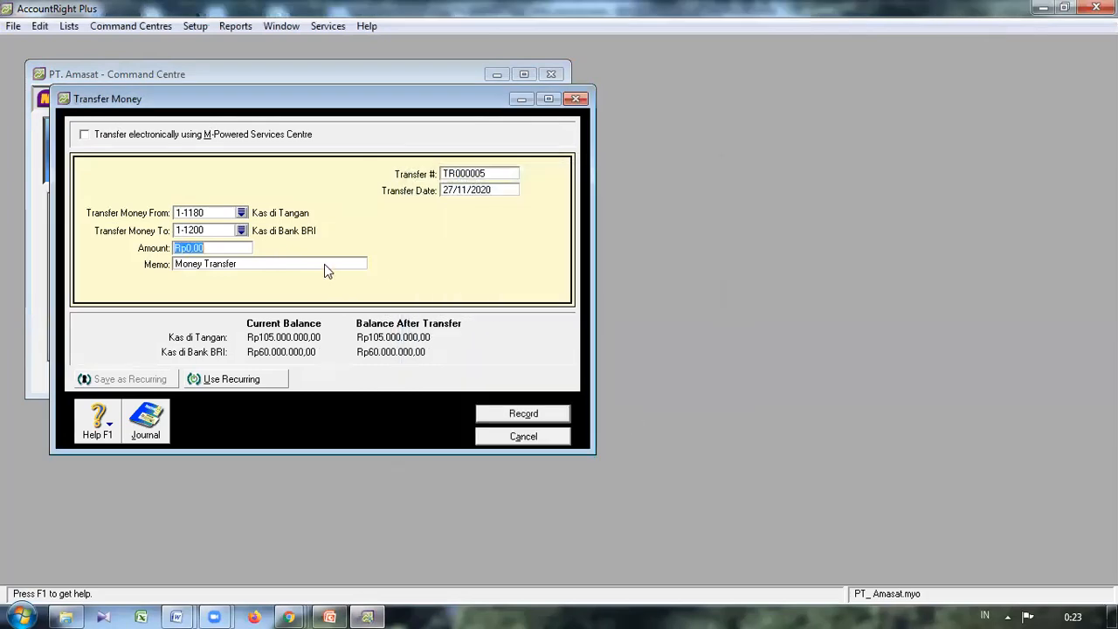
{"action": "type", "text": "45."}
{"action": "type", "text": "000.000"}
{"action": "key", "text": "Tab"}
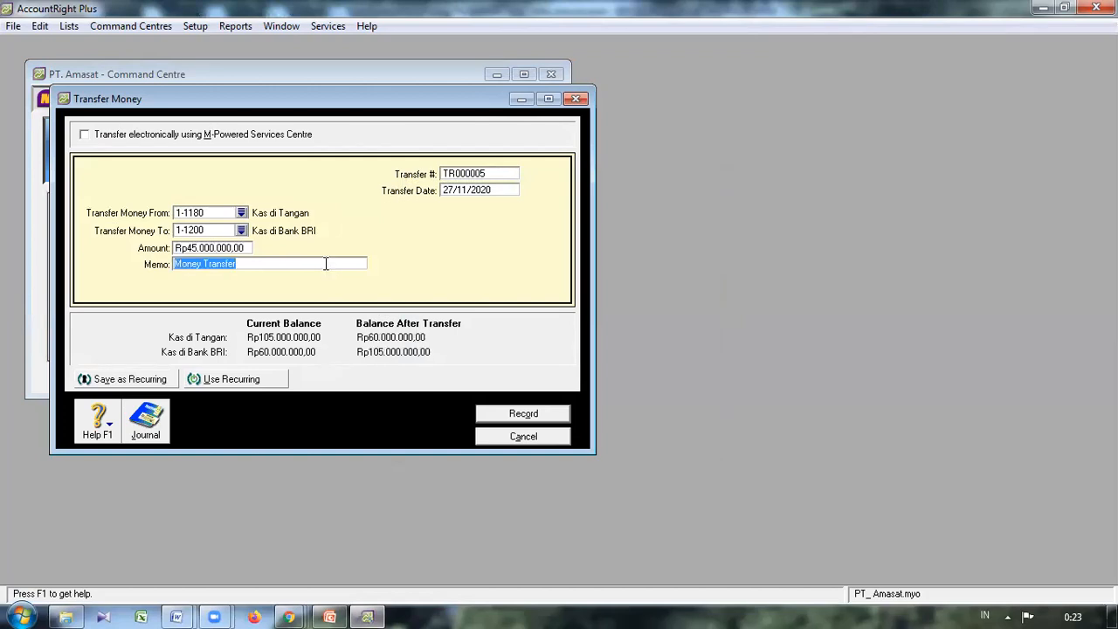
{"action": "type", "text": "Setor"}
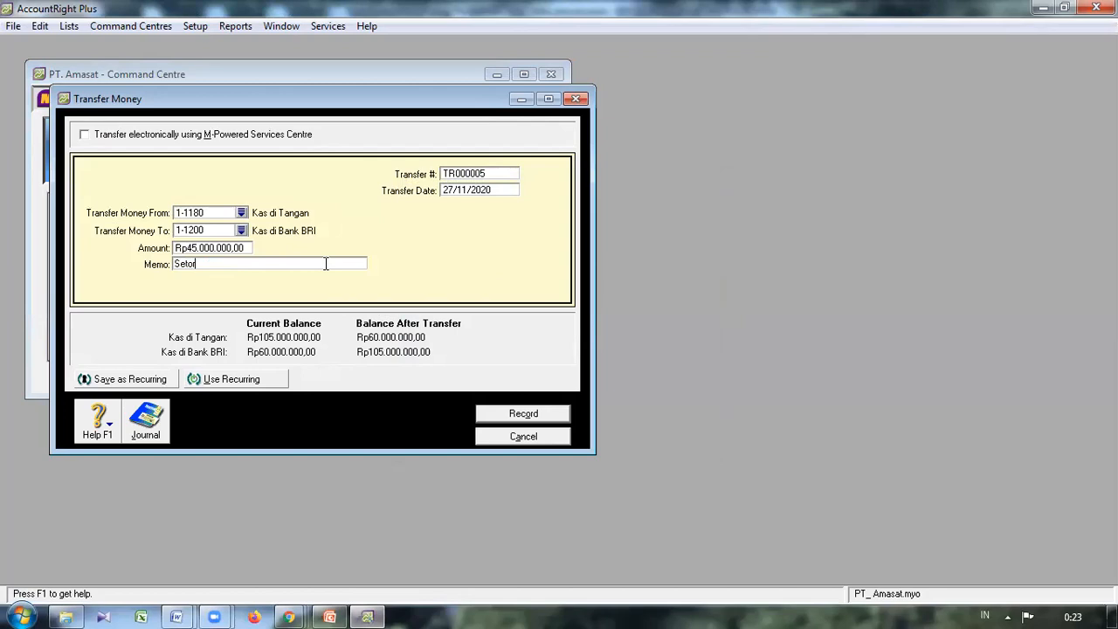
{"action": "type", "text": "an Hasil Jasa A"}
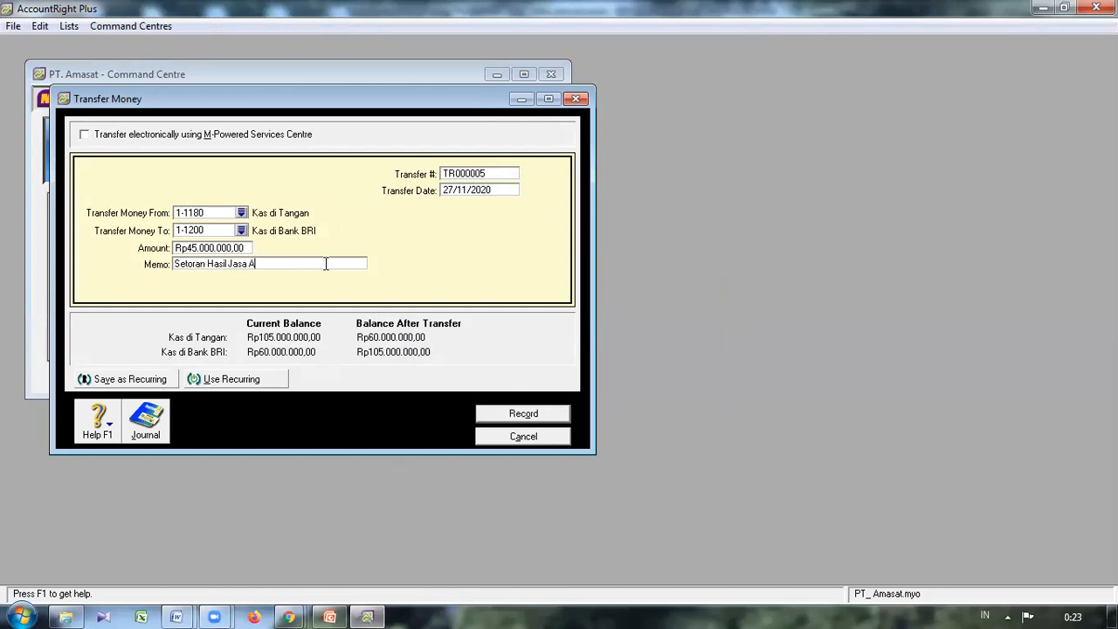
{"action": "type", "text": "ngkutan"}
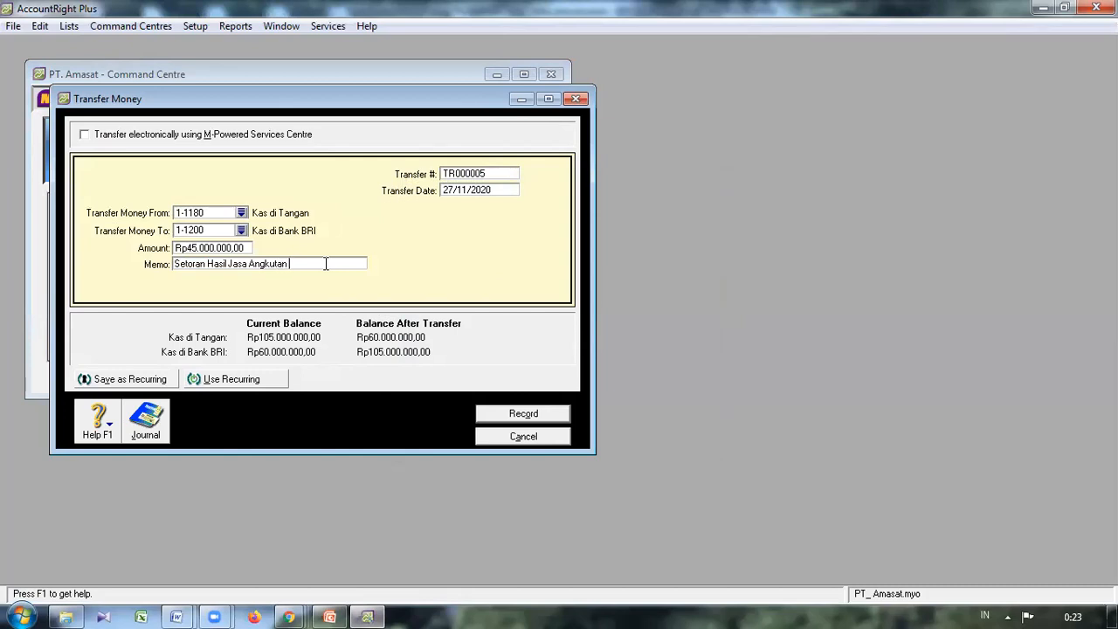
{"action": "type", "text": " 28 Nov 202"}
{"action": "key", "text": "Tab"}
{"action": "key", "text": "Tab"}
{"action": "key", "text": "Tab"}
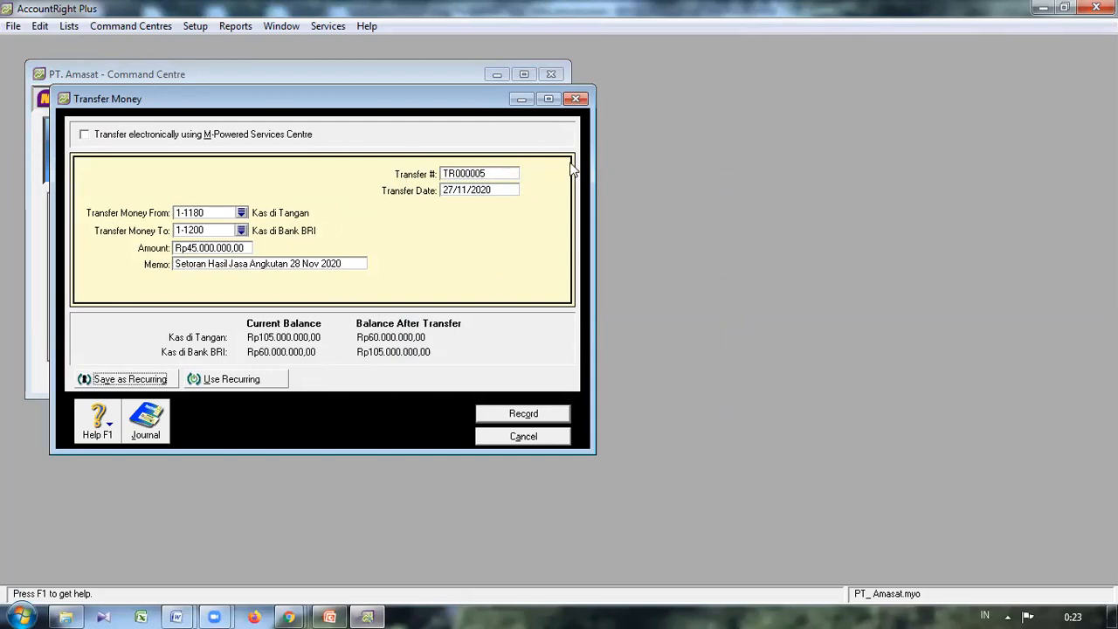
Date the transfer 29/11/2020, record it, and close the blank transfer form.
{"action": "left_click", "coordinate": [450, 194]}
{"action": "left_click", "coordinate": [450, 194]}
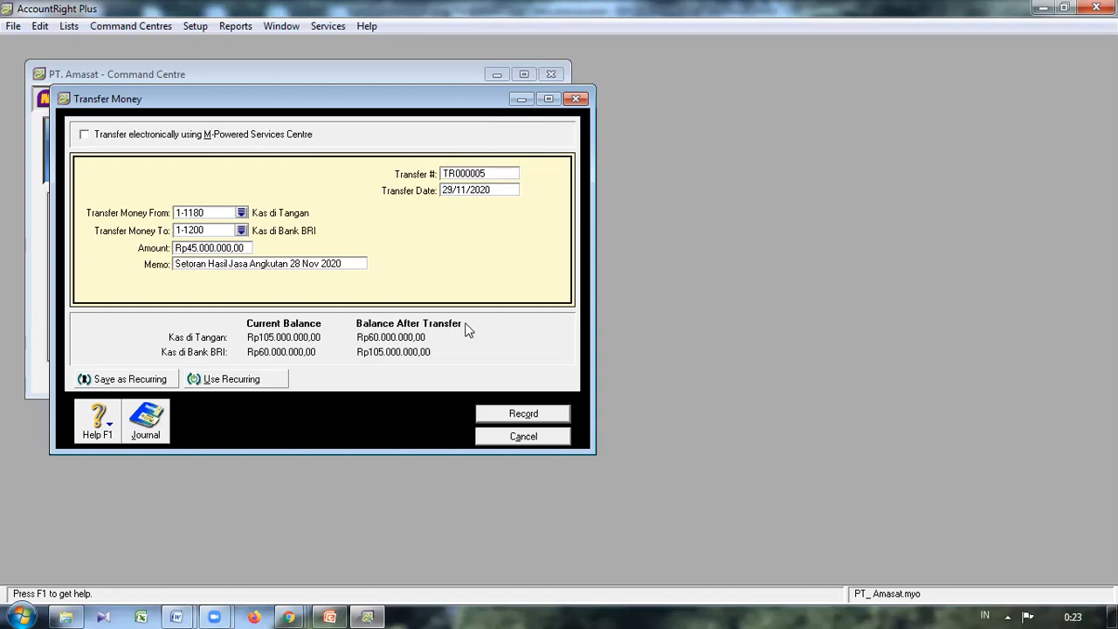
{"action": "left_click", "coordinate": [533, 414]}
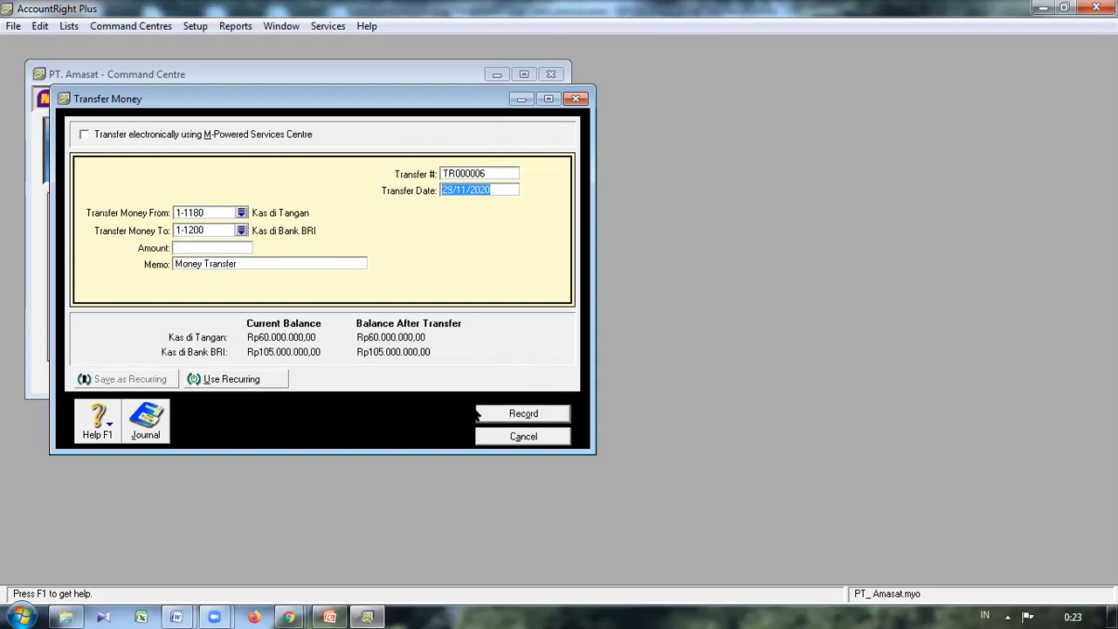
{"action": "left_click", "coordinate": [523, 436]}
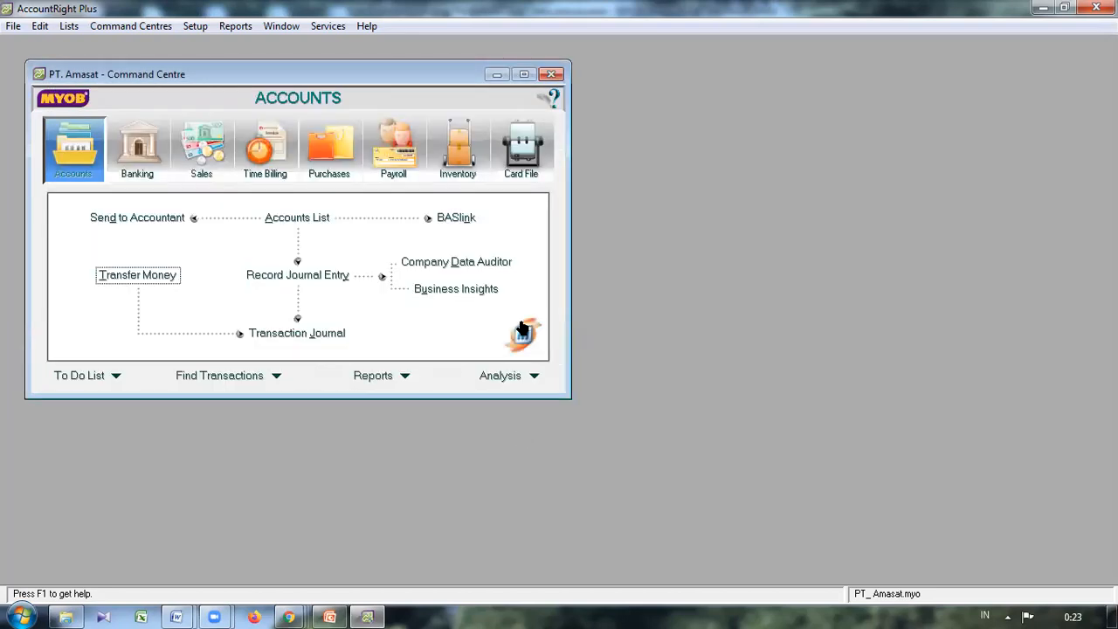
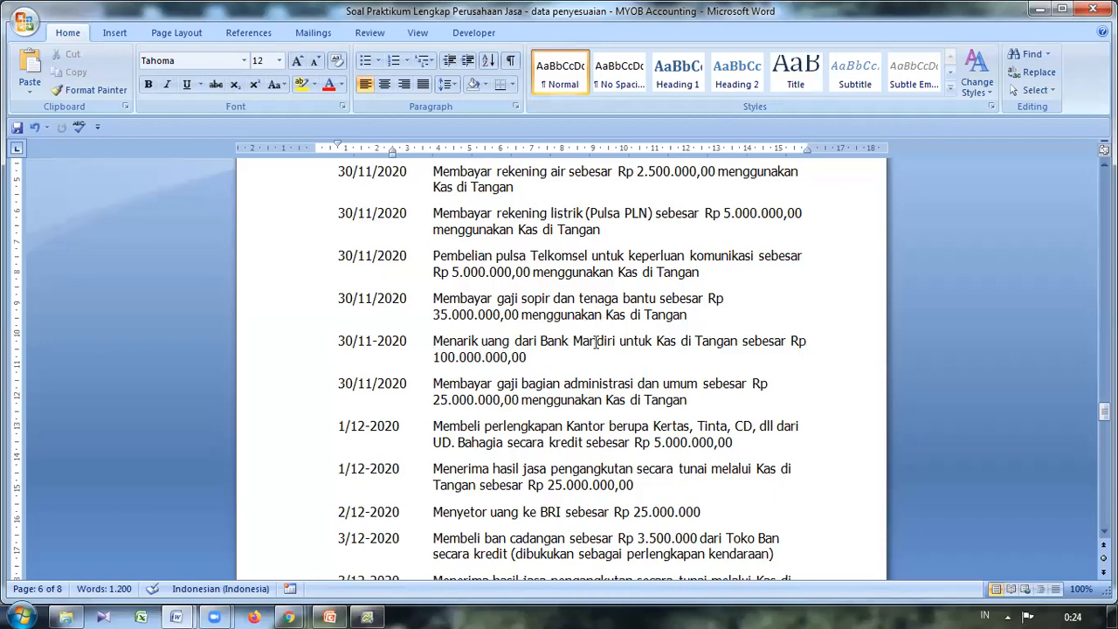
Read the 30/11/2020 payments in the Word task list and return to AccountRight Plus.
{"action": "left_click", "coordinate": [688, 315]}
{"action": "left_click", "coordinate": [435, 178]}
{"action": "left_click", "coordinate": [458, 255]}
{"action": "left_click", "coordinate": [461, 312]}
{"action": "key", "text": "alt+Tab"}
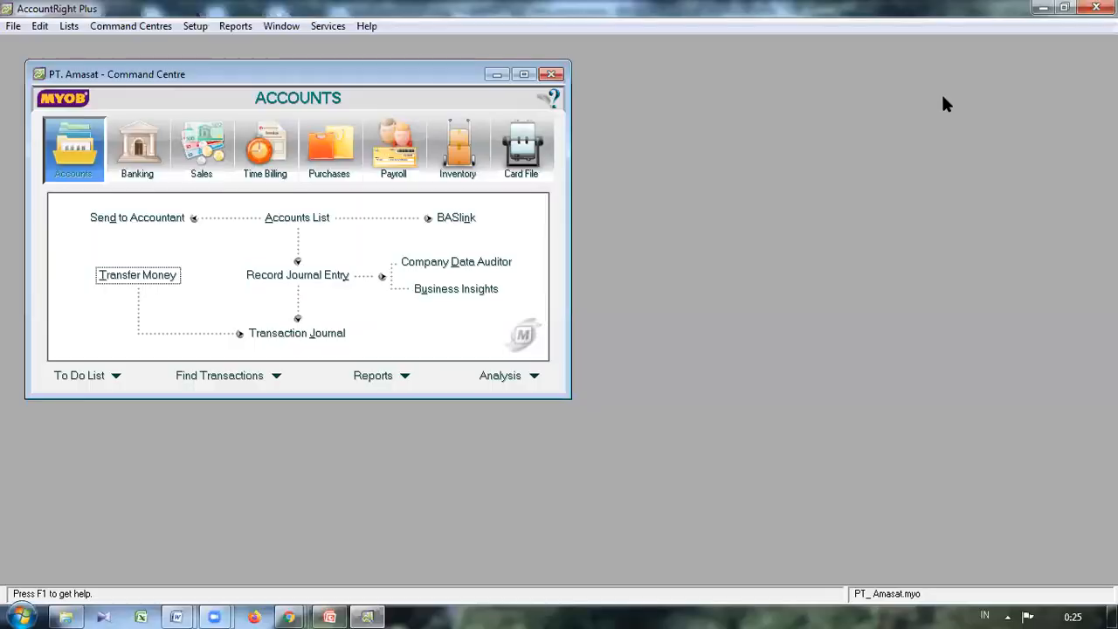
Open a new Spend Money entry and choose 1-1180 Kas di Tangan as the account to pay from.
{"action": "left_click", "coordinate": [145, 157]}
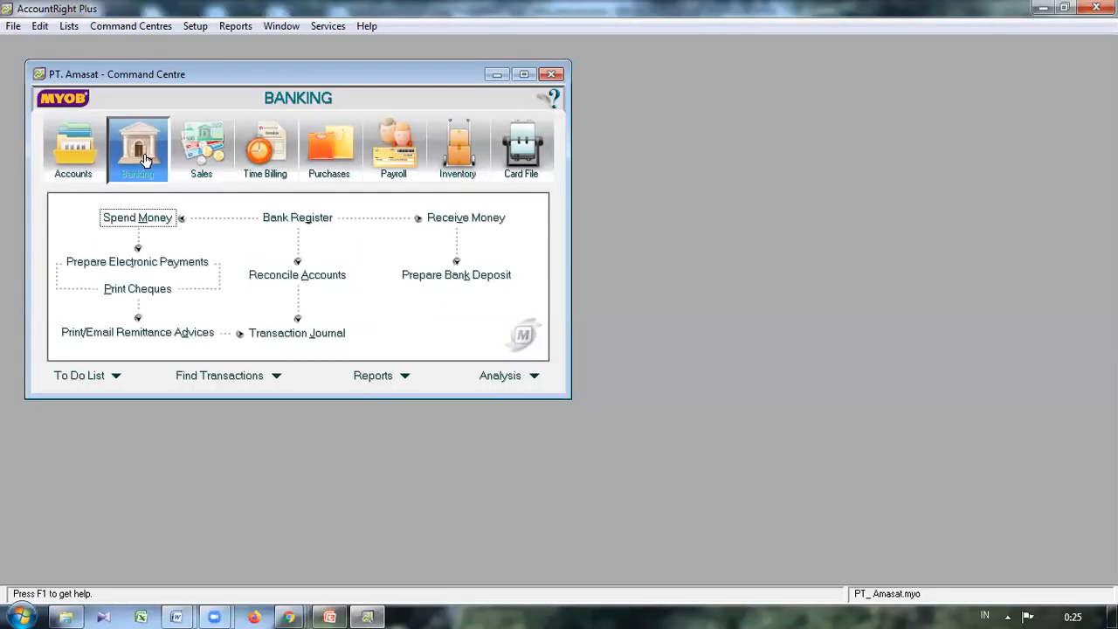
{"action": "left_click", "coordinate": [138, 220]}
{"action": "left_click", "coordinate": [241, 131]}
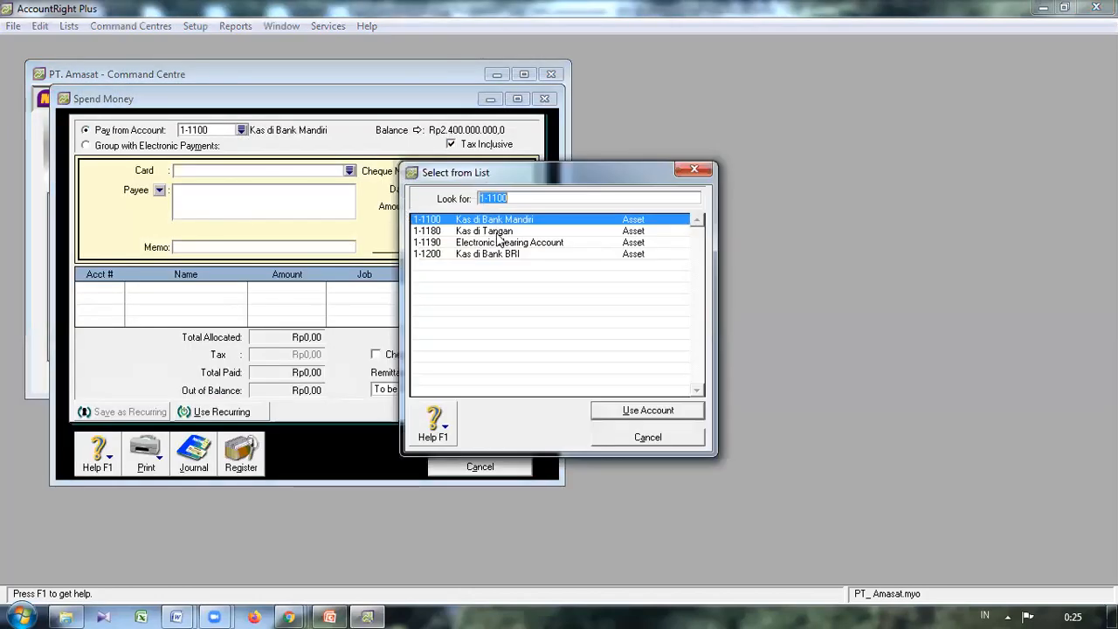
{"action": "left_click", "coordinate": [500, 232]}
{"action": "left_click", "coordinate": [637, 410]}
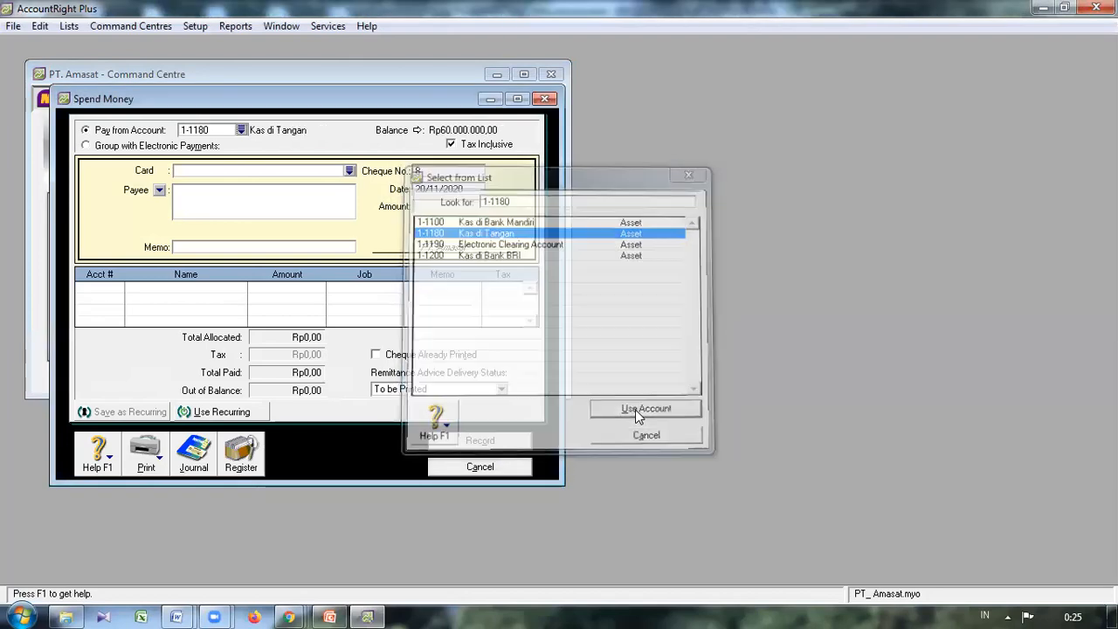
Set the payment date to 30/11/2020.
{"action": "key", "text": "Tab"}
{"action": "key", "text": "Tab"}
{"action": "key", "text": "Tab"}
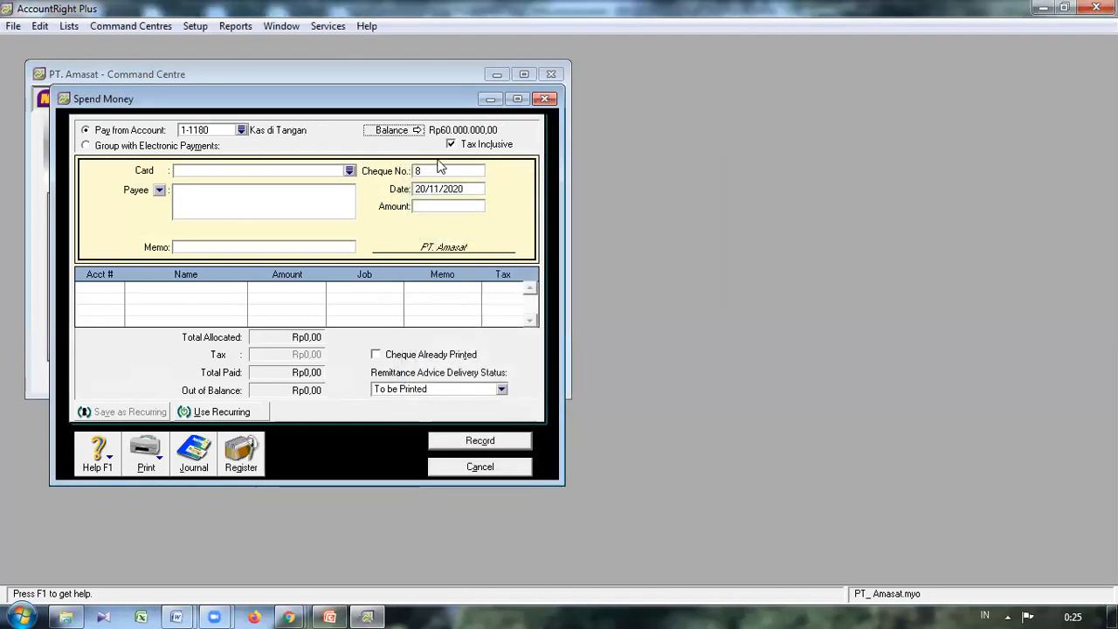
{"action": "key", "text": "Tab"}
{"action": "key", "text": "Left"}
{"action": "key", "text": "shift+Right"}
{"action": "type", "text": "3"}
{"action": "key", "text": "Tab"}
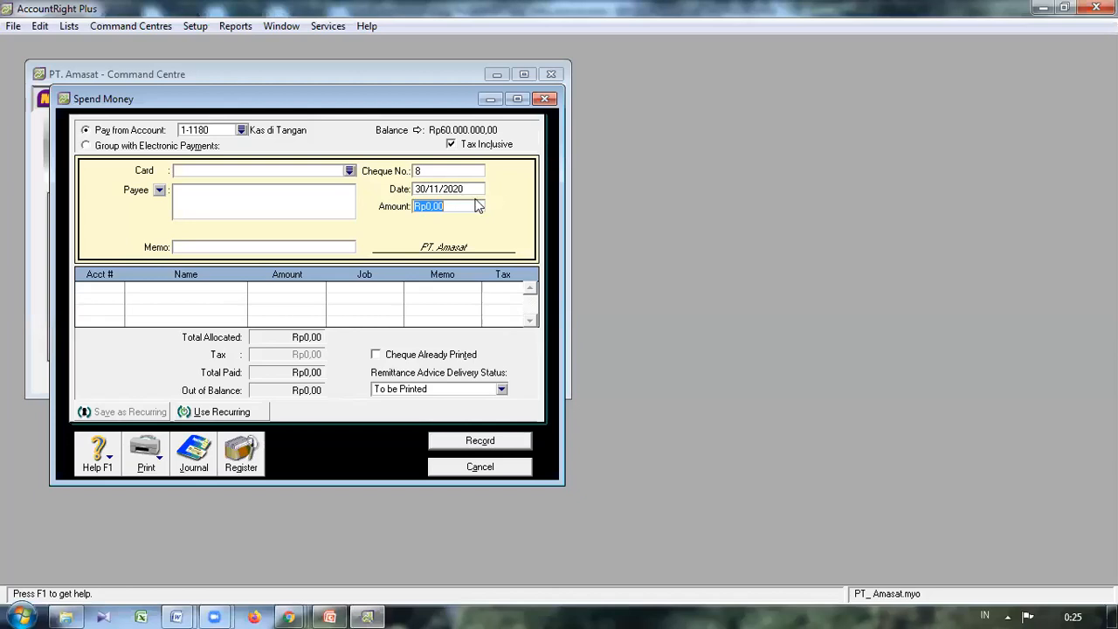
Enter Rp2.500.000 as the payment amount and "Rekening Air Bulan Nov 2020" as the memo.
{"action": "type", "text": "2.500.00"}
{"action": "type", "text": "00000"}
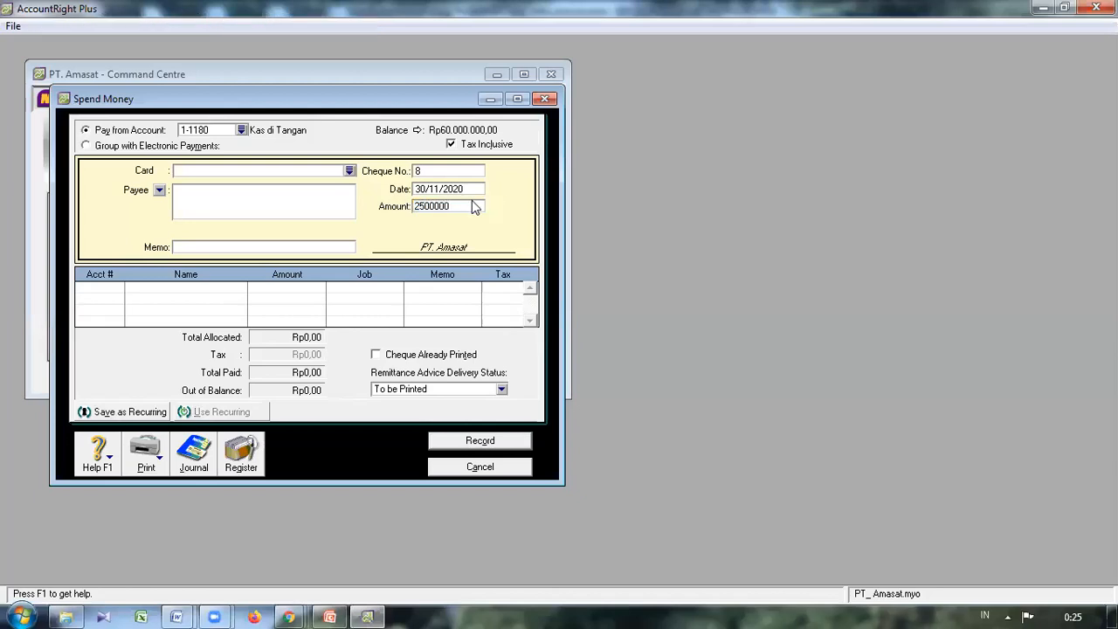
{"action": "key", "text": "Tab"}
{"action": "key", "text": "Tab"}
{"action": "key", "text": "Tab"}
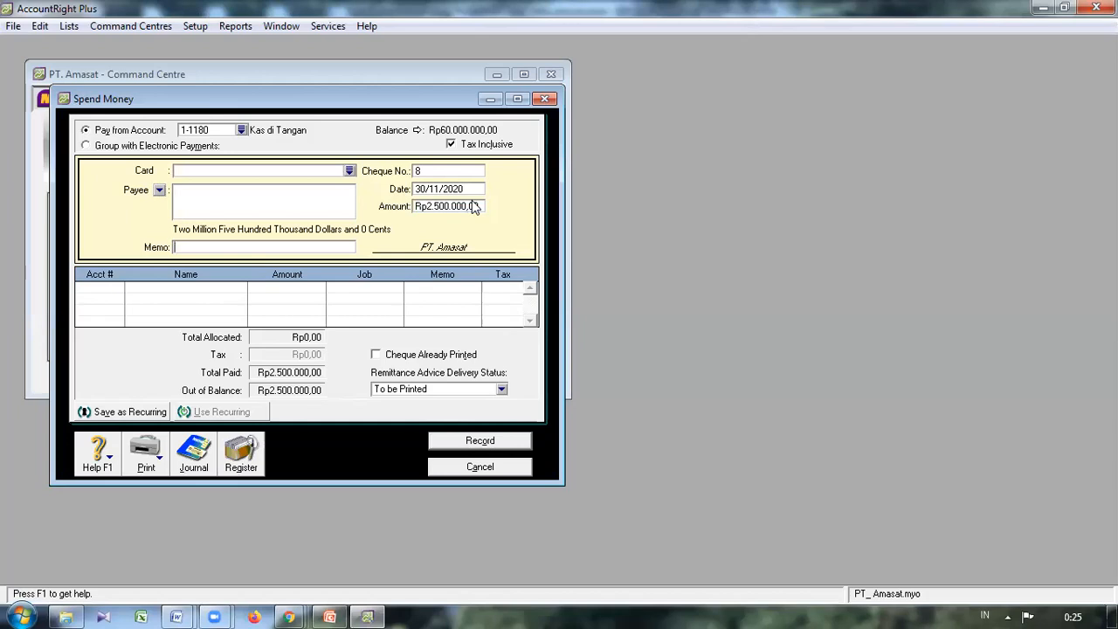
{"action": "left_click", "coordinate": [273, 246]}
{"action": "type", "text": "Rekening Air Bulan Nov 2020"}
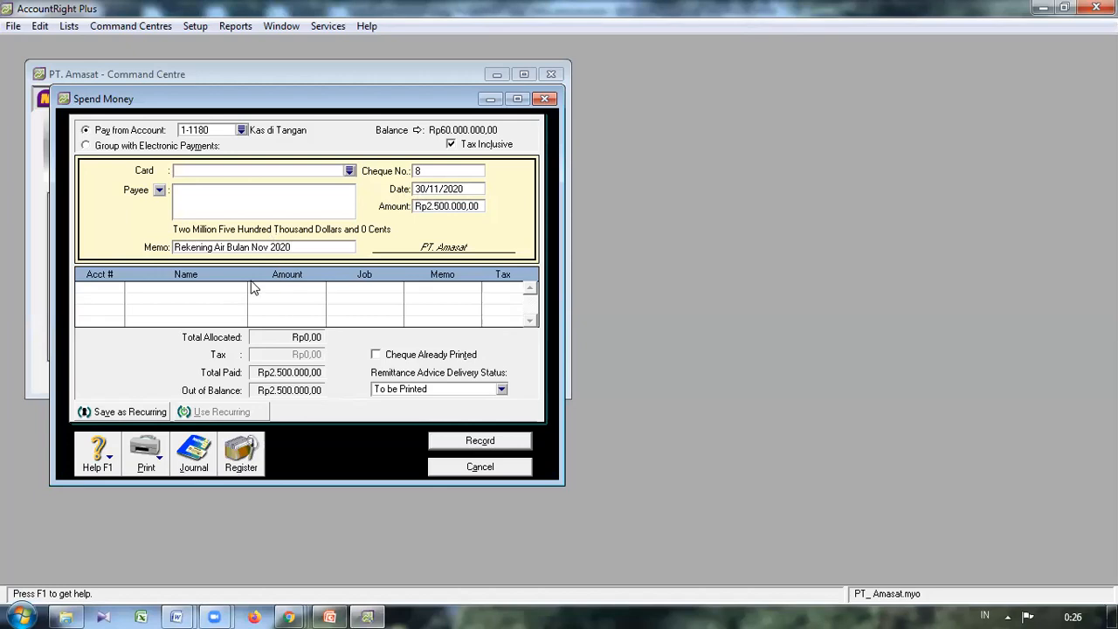
Allocate the water bill payment to account 6-2800 Beban Operasional Lainnya and record it.
{"action": "left_click", "coordinate": [107, 295]}
{"action": "left_click", "coordinate": [118, 288]}
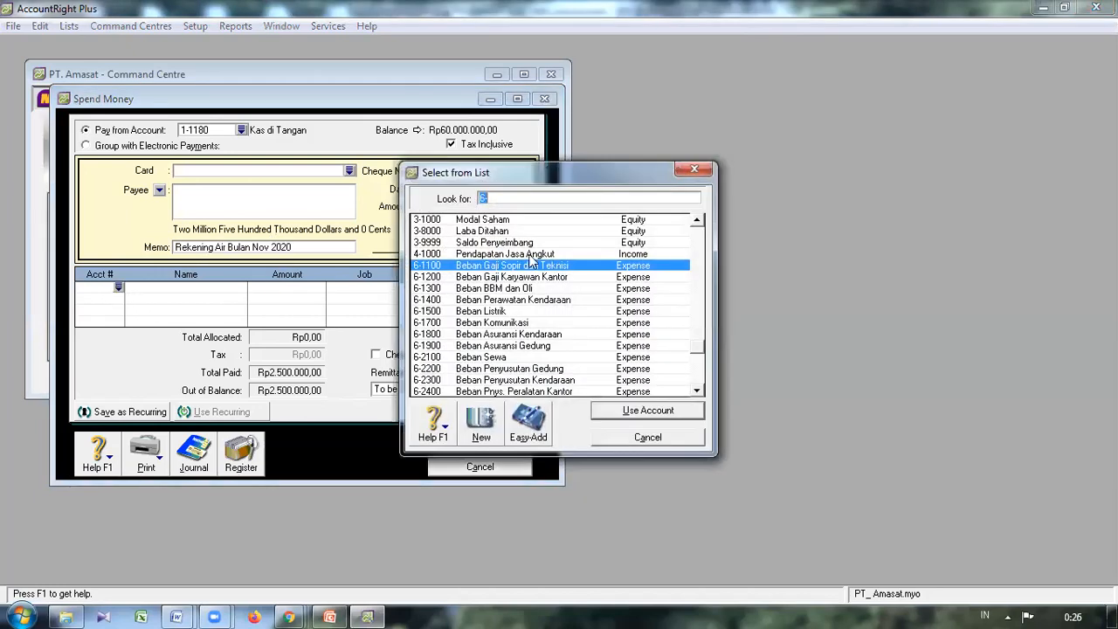
{"action": "left_click", "coordinate": [697, 390]}
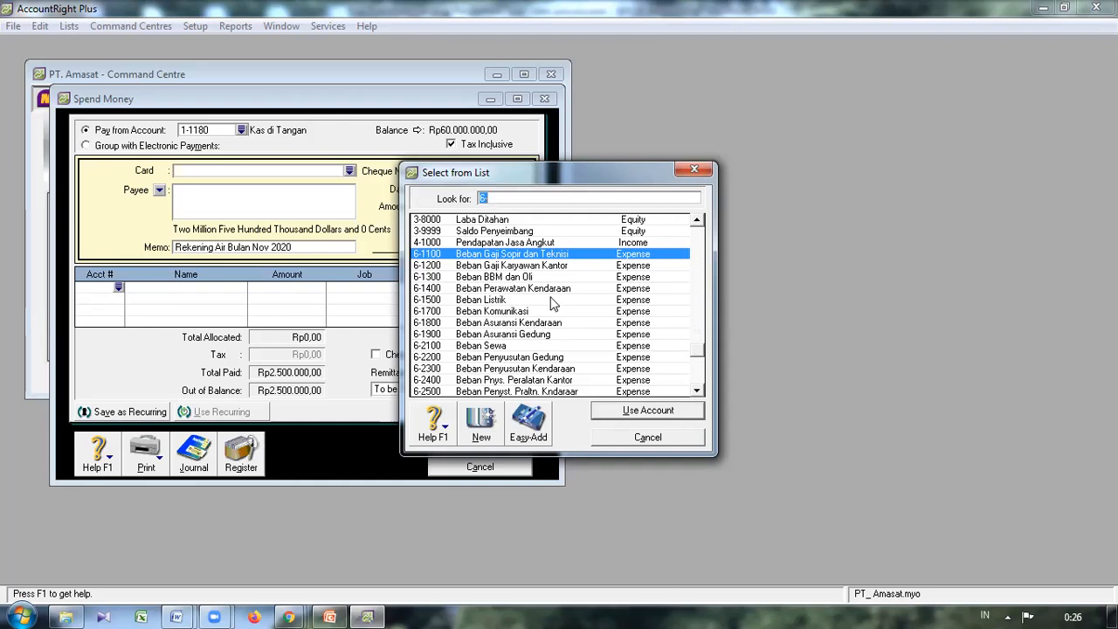
{"action": "left_click", "coordinate": [698, 392]}
{"action": "left_click", "coordinate": [698, 391]}
{"action": "left_click", "coordinate": [699, 391]}
{"action": "left_click", "coordinate": [698, 391]}
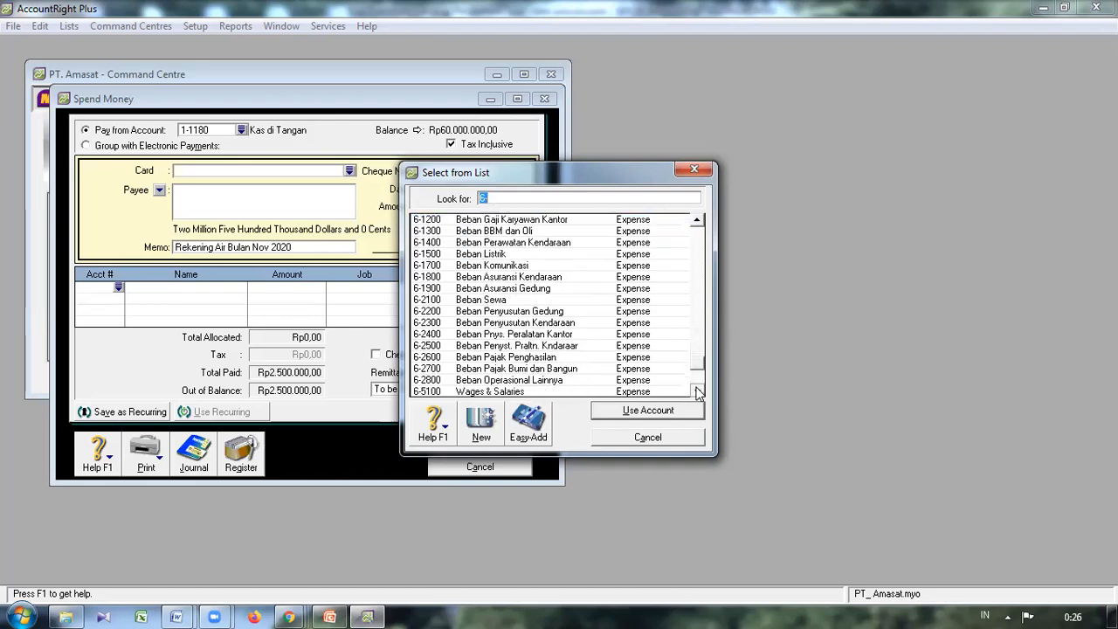
{"action": "left_click", "coordinate": [698, 392]}
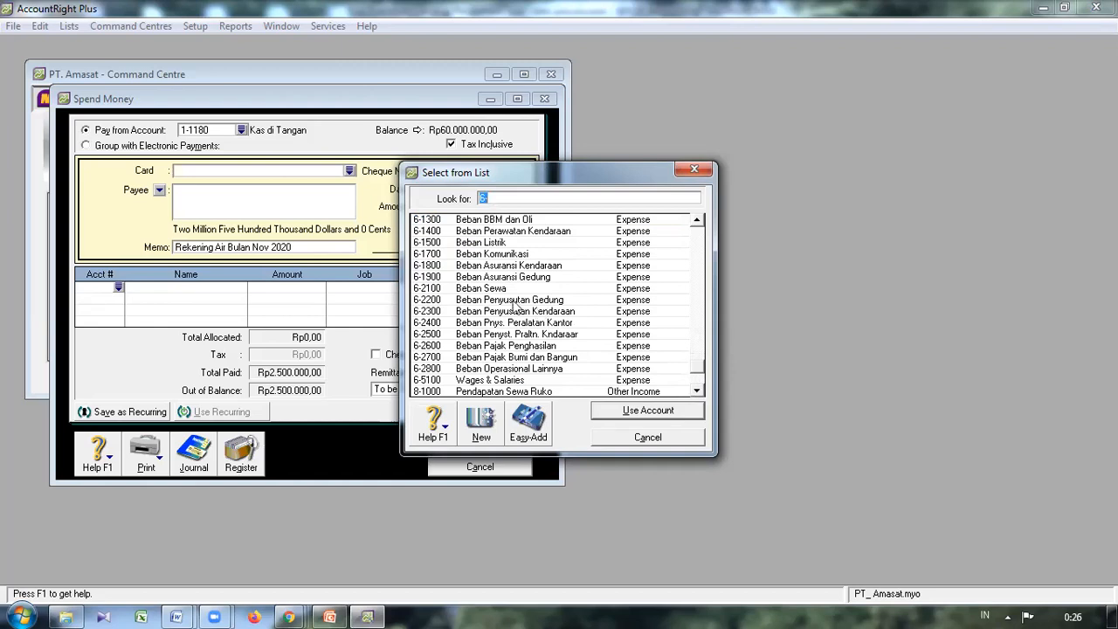
{"action": "left_click", "coordinate": [537, 369]}
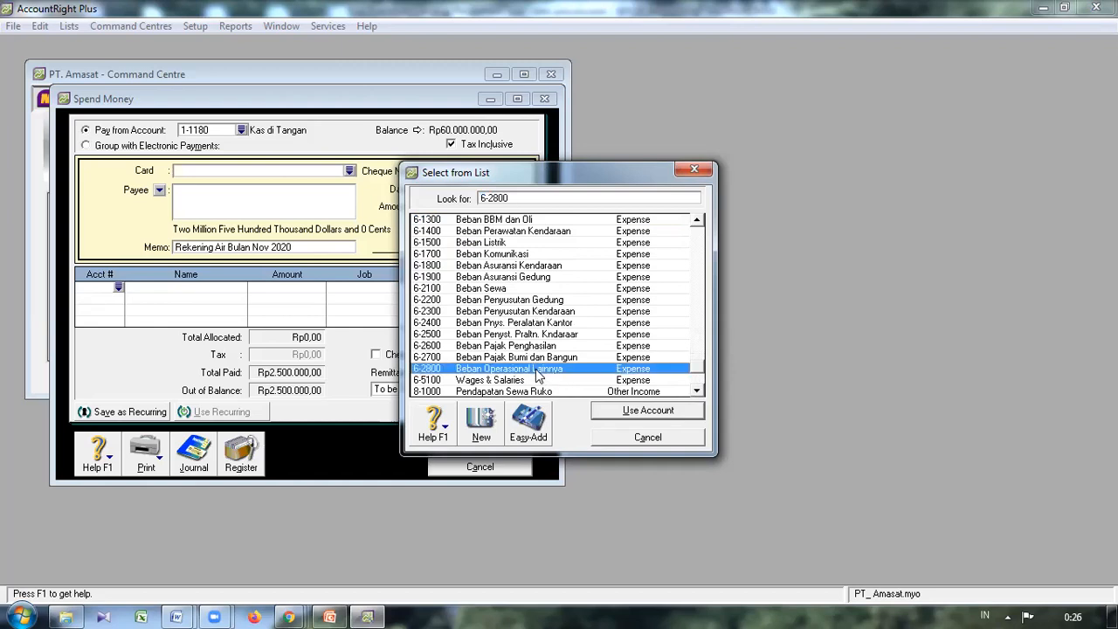
{"action": "left_click", "coordinate": [629, 412]}
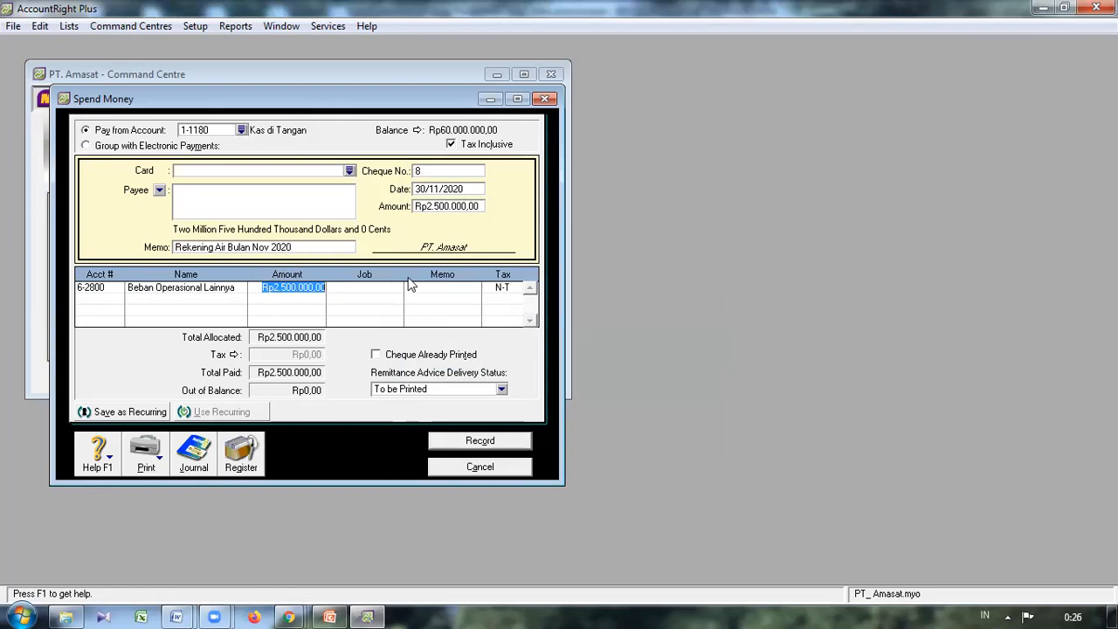
{"action": "left_click", "coordinate": [467, 442]}
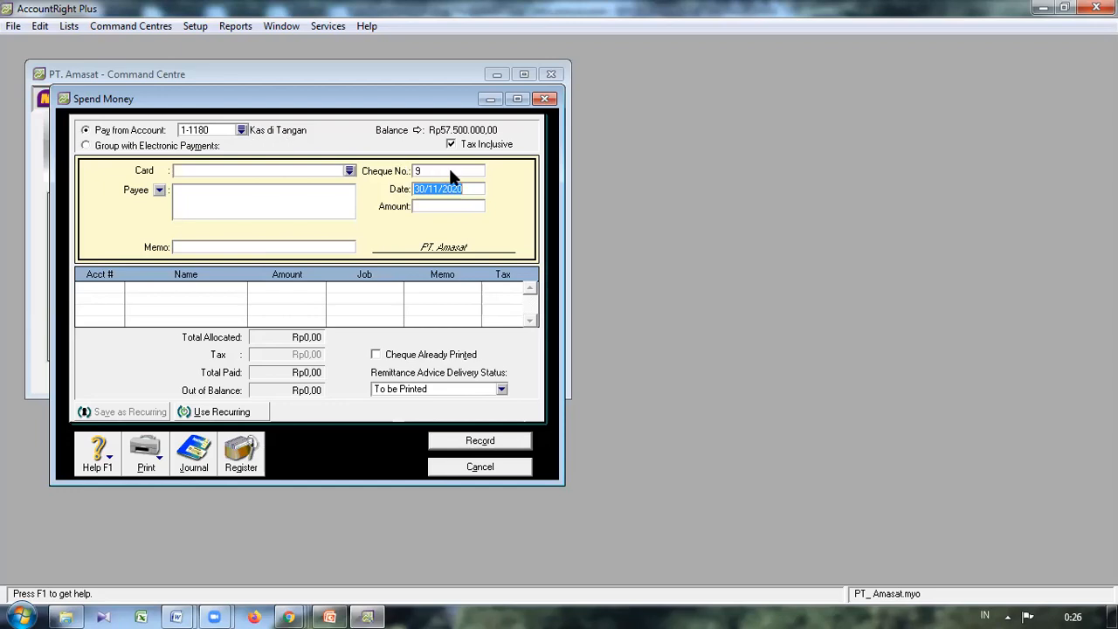
Set the next payment's amount to Rp5.000.000 and enter "Rekening Listrik Bulan Nov 2020" as its memo.
{"action": "key", "text": "Tab"}
{"action": "type", "text": "5000000"}
{"action": "key", "text": "Tab"}
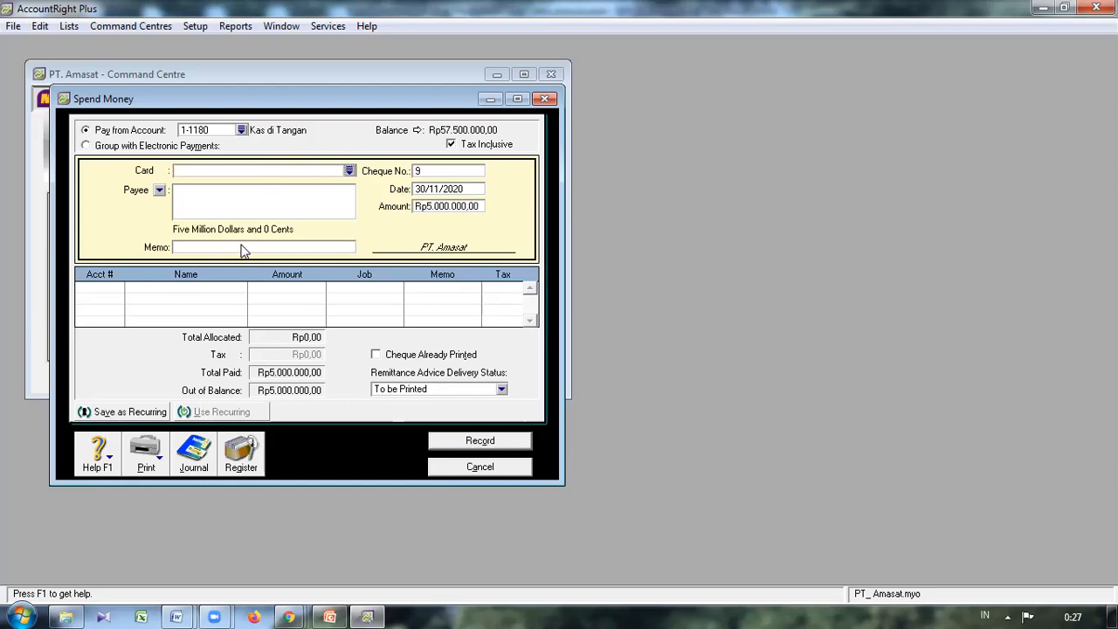
{"action": "left_click", "coordinate": [242, 246]}
{"action": "type", "text": "Rekening Listrik Bulan Nov 2020"}
{"action": "key", "text": "Tab"}
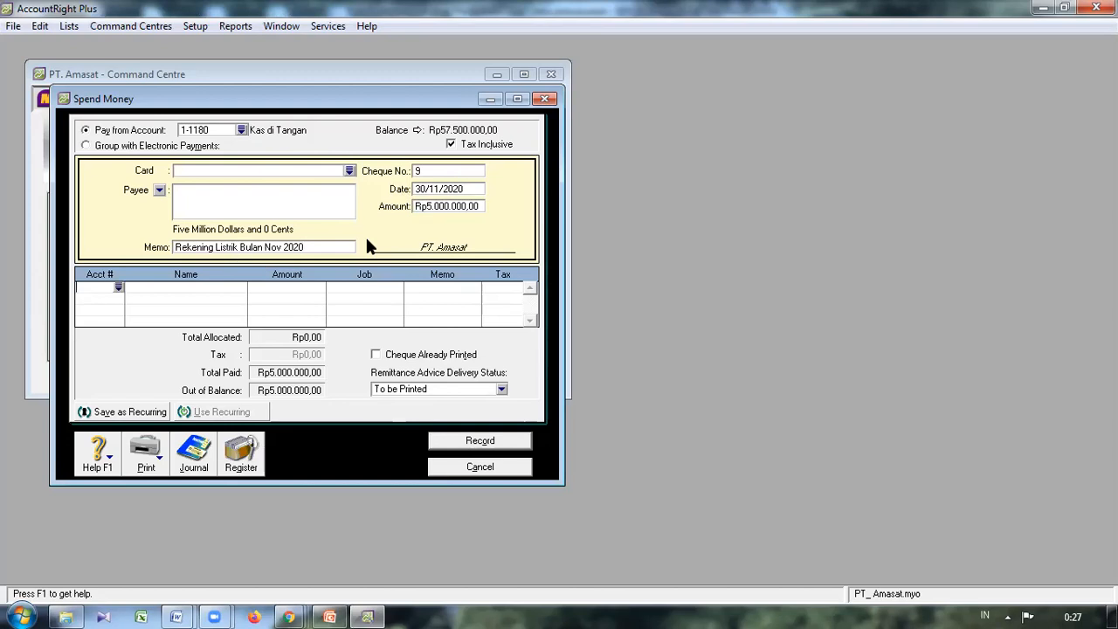
Allocate the electricity payment to account 6-1500 Beban Listrik and record it.
{"action": "type", "text": "6-"}
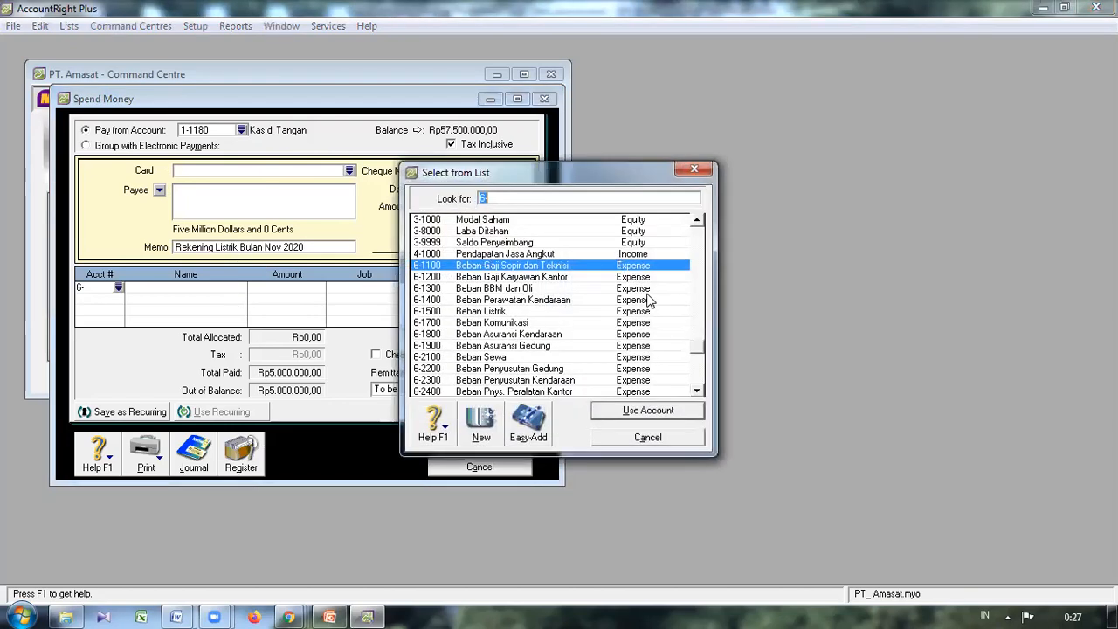
{"action": "left_click", "coordinate": [699, 391]}
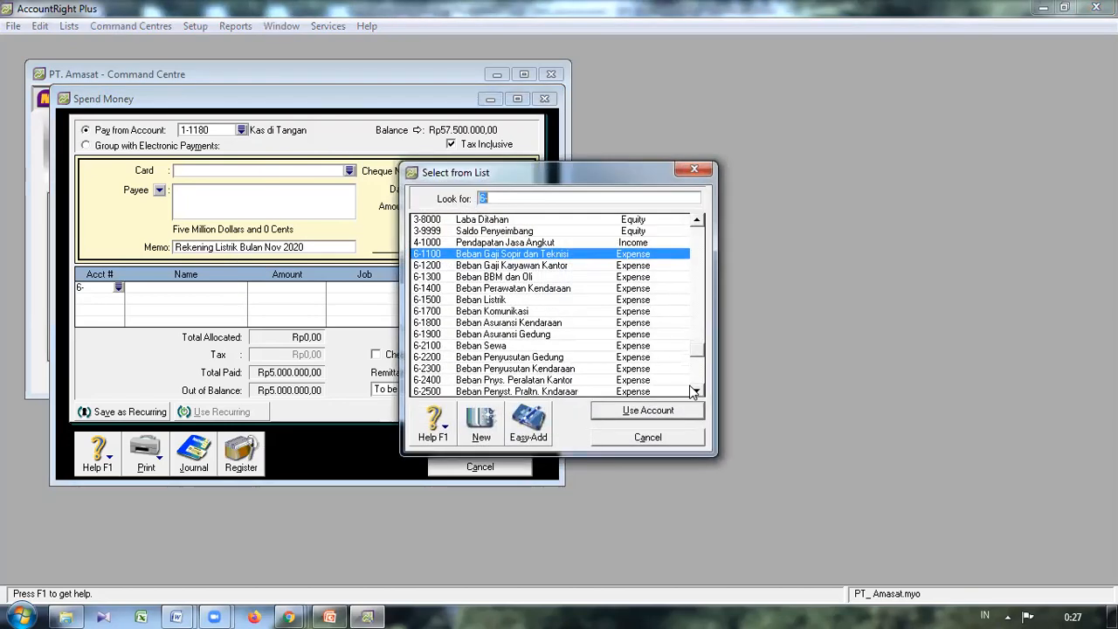
{"action": "left_click", "coordinate": [489, 301]}
{"action": "left_click", "coordinate": [638, 410]}
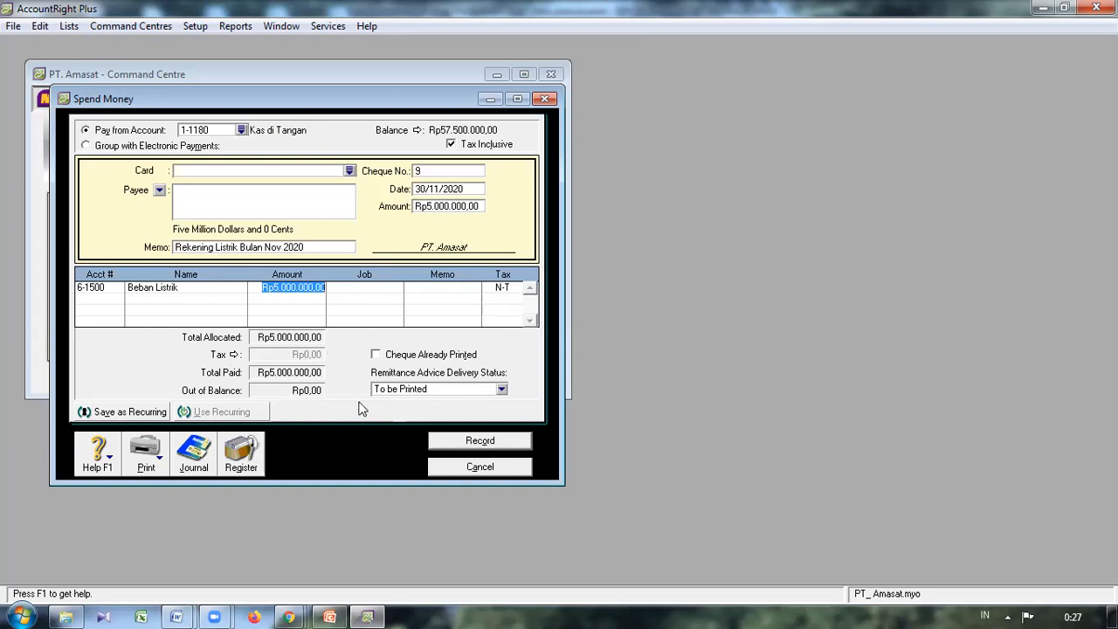
{"action": "left_click", "coordinate": [442, 445]}
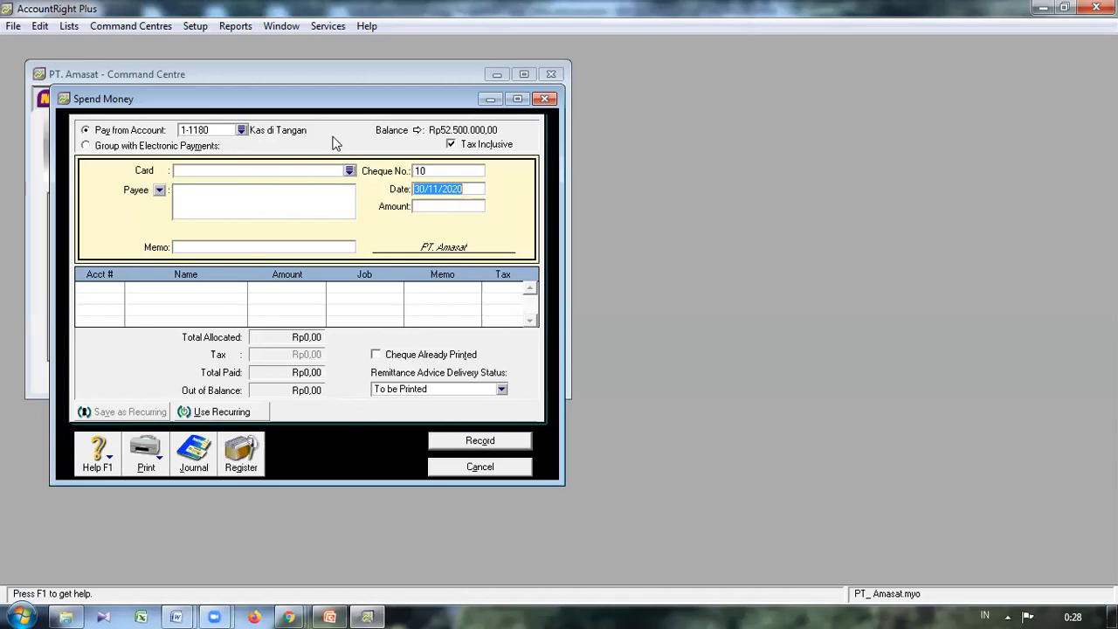
Enter Rp5.000.000 as the amount of the phone credit payment, keeping the date 30/11/2020.
{"action": "key", "text": "Tab"}
{"action": "type", "text": "5000000"}
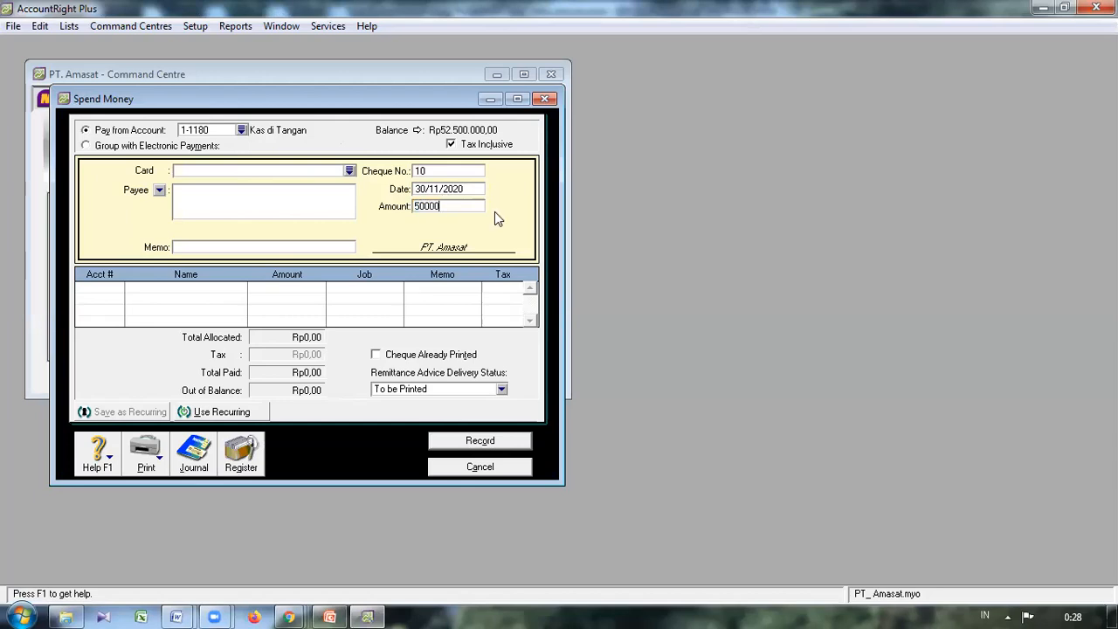
{"action": "key", "text": "Tab"}
{"action": "key", "text": "Tab"}
{"action": "key", "text": "Tab"}
{"action": "key", "text": "Tab"}
{"action": "key", "text": "Tab"}
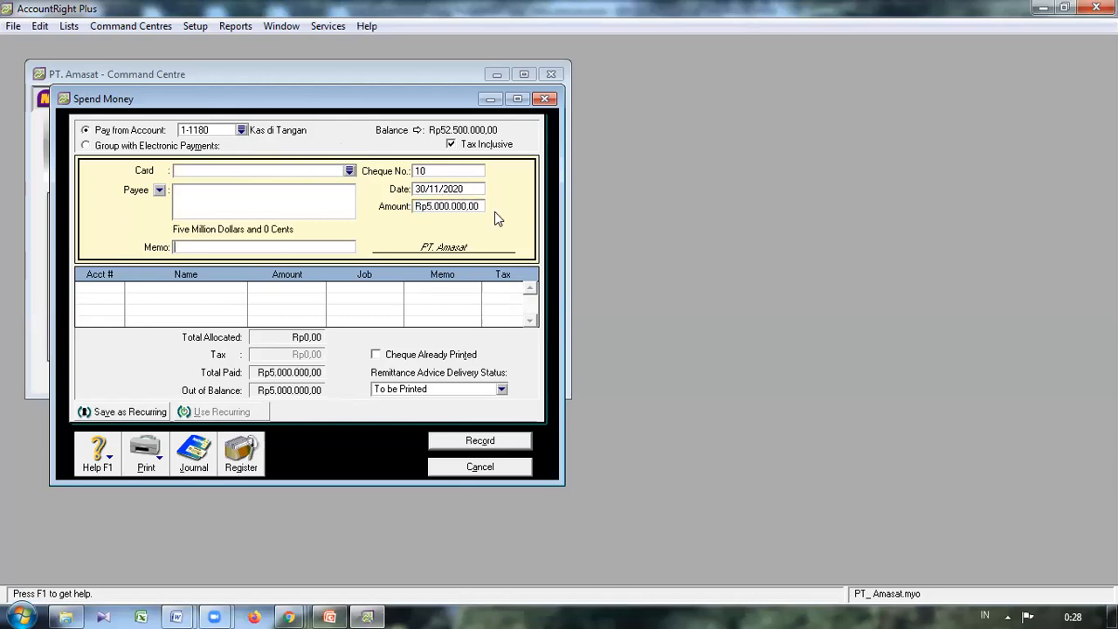
{"action": "left_click", "coordinate": [316, 248]}
{"action": "type", "text": "Ba"}
{"action": "type", "text": "iaya "}
{"action": "type", "text": "Pulsa"}
{"action": "key", "text": "Tab"}
{"action": "left_click", "coordinate": [202, 248]}
{"action": "left_click", "coordinate": [201, 248]}
{"action": "key", "text": "BackSpace"}
Enter "Pembelian Pulsa Telkomsel" as the memo of the phone credit payment.
{"action": "type", "text": "Pembelian"}
{"action": "key", "text": "BackSpace"}
{"action": "key", "text": "BackSpace"}
{"action": "key", "text": "BackSpace"}
{"action": "key", "text": "BackSpace"}
{"action": "type", "text": "lian Pulsa Telko"}
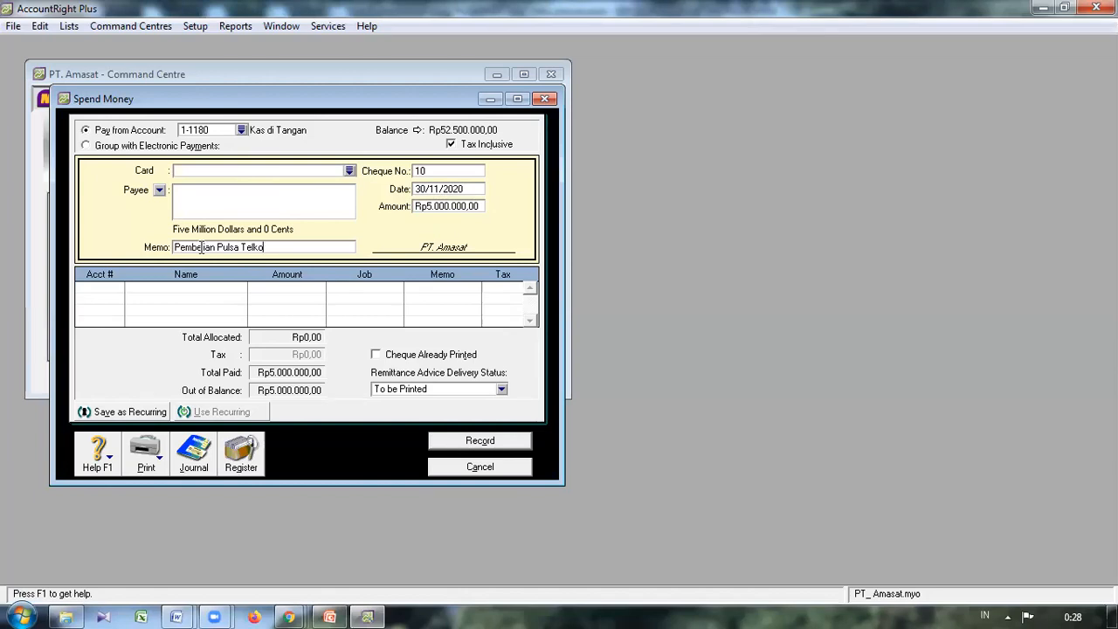
Allocate the phone credit payment to account 6-1700 Beban Komunikasi and record it.
{"action": "key", "text": "Tab"}
{"action": "type", "text": "6"}
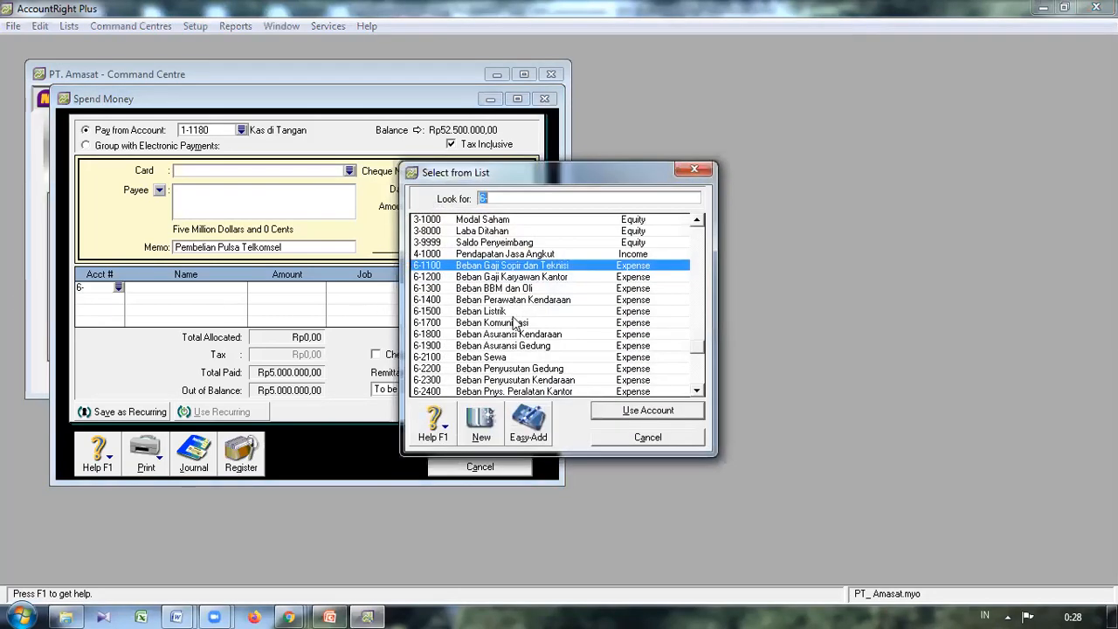
{"action": "left_click", "coordinate": [696, 390]}
{"action": "left_click", "coordinate": [696, 391]}
{"action": "left_click", "coordinate": [697, 390]}
{"action": "left_click", "coordinate": [697, 390]}
{"action": "left_click", "coordinate": [697, 390]}
{"action": "left_click", "coordinate": [696, 391]}
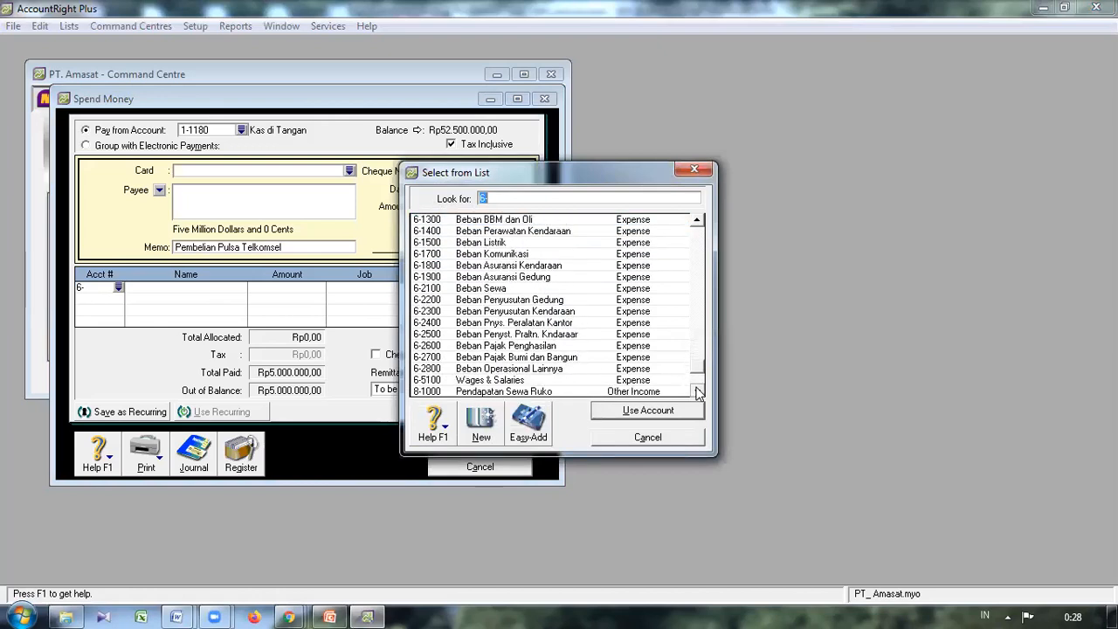
{"action": "left_click", "coordinate": [533, 255]}
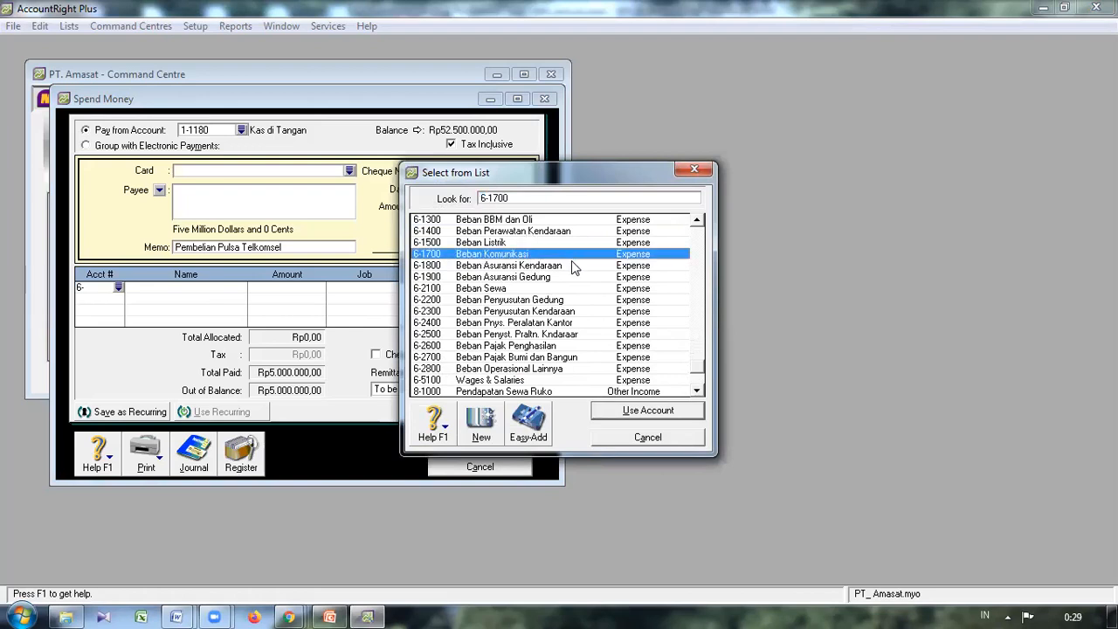
{"action": "left_click", "coordinate": [648, 411]}
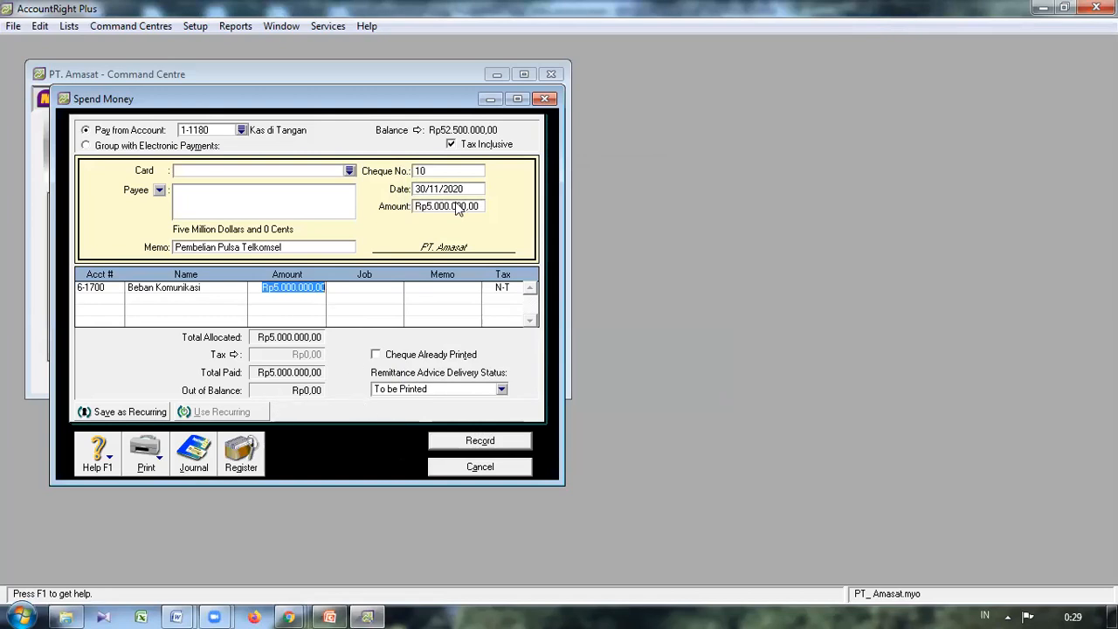
{"action": "left_click", "coordinate": [472, 443]}
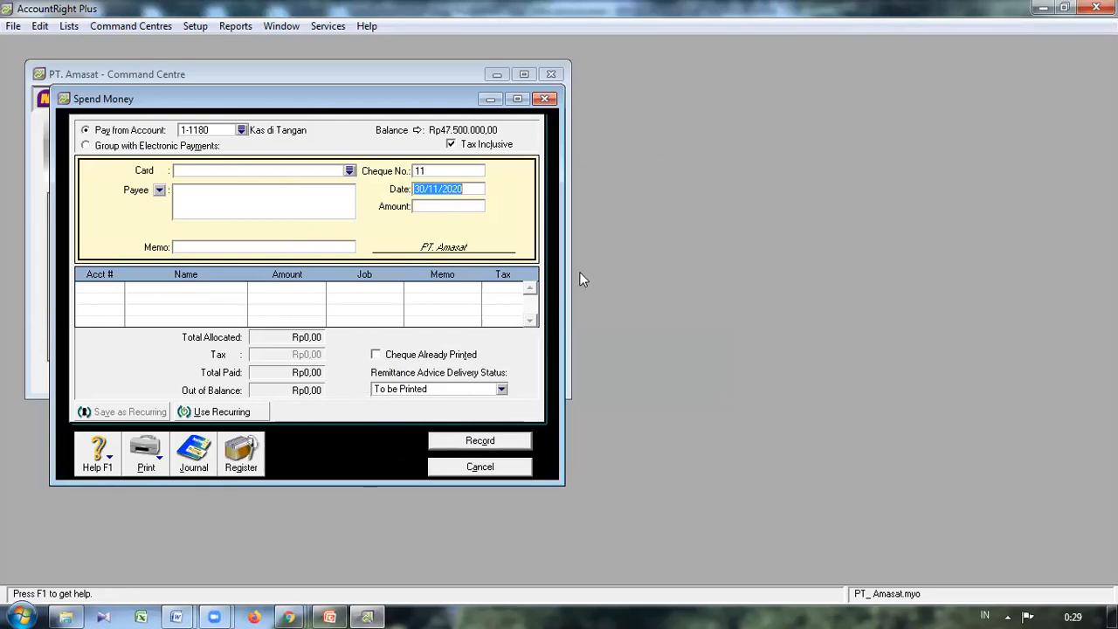
Check the next transaction in the Word task list, then enter the payment's amount of Rp35.000.000 and the memo "Gaji Sopir dan Tenaga Bantu".
{"action": "mouse_move", "coordinate": [383, 612]}
{"action": "left_click", "coordinate": [1043, 8]}
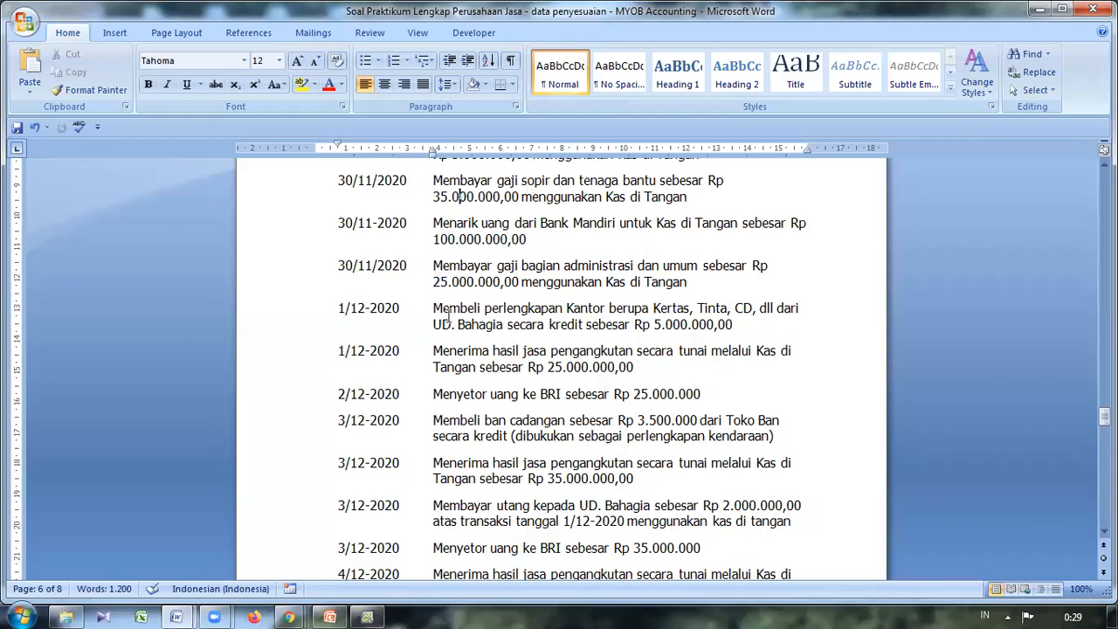
{"action": "left_click", "coordinate": [368, 616]}
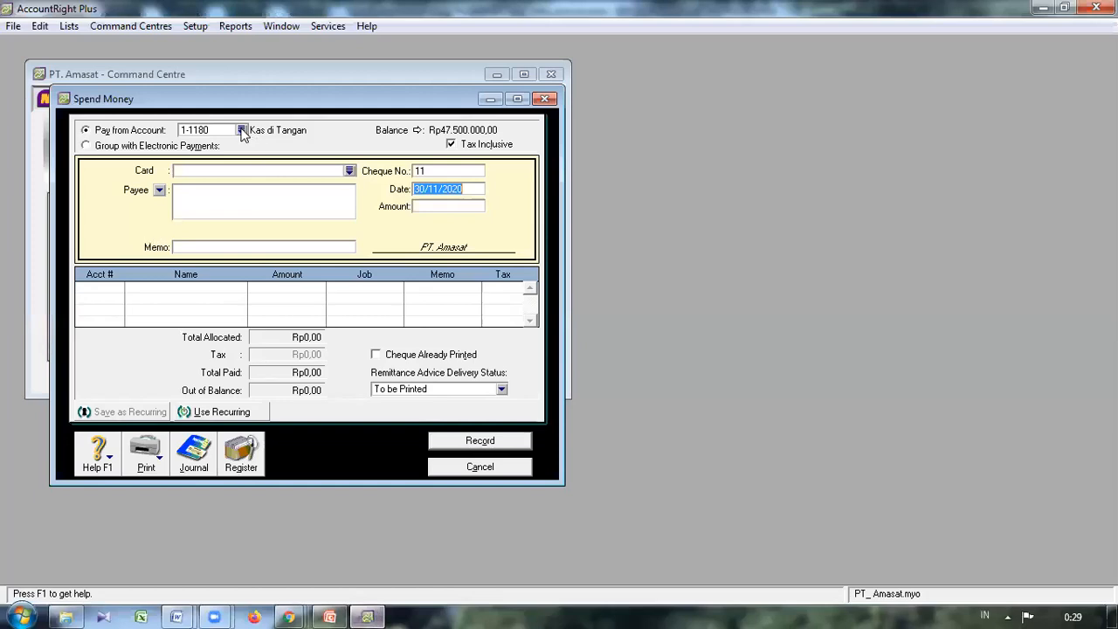
{"action": "key", "text": "Tab"}
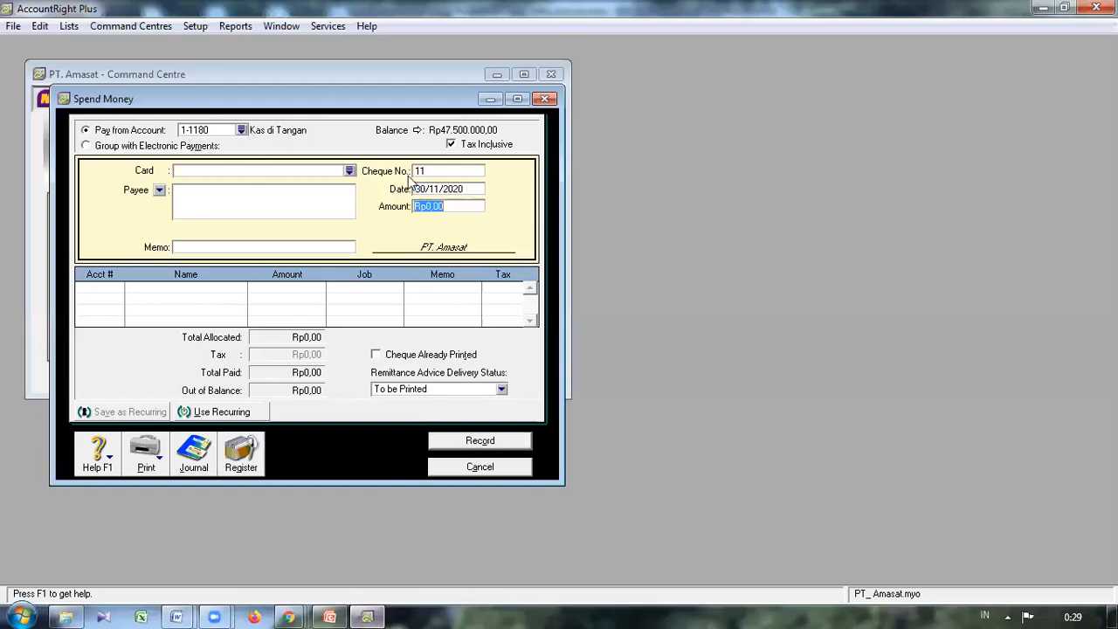
{"action": "type", "text": "35.000.000"}
{"action": "key", "text": "Tab"}
{"action": "key", "text": "Tab"}
{"action": "key", "text": "Tab"}
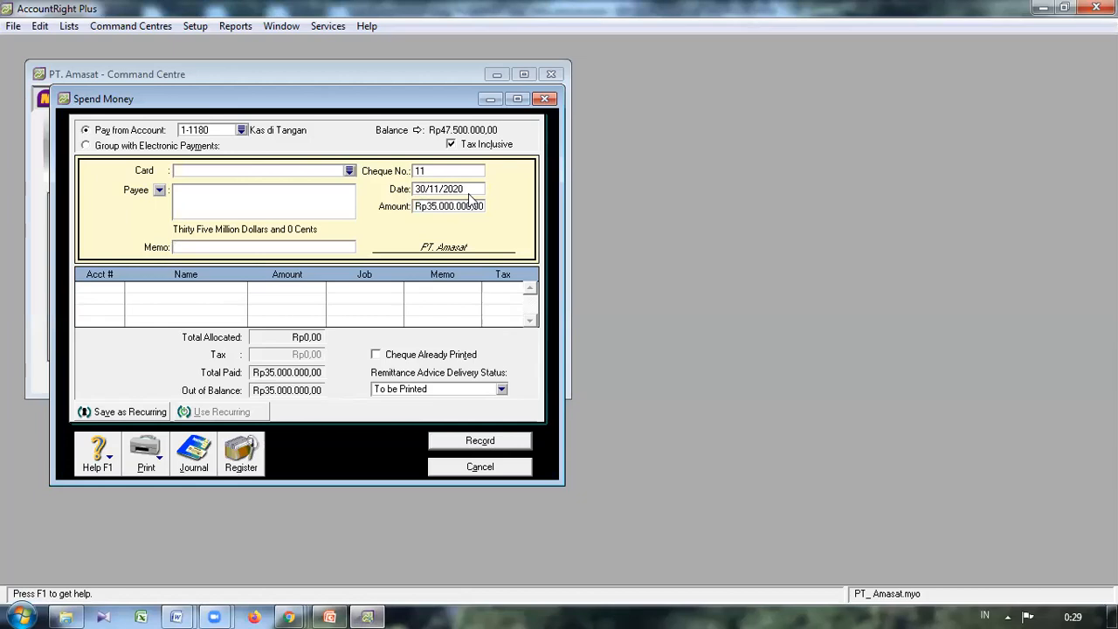
{"action": "type", "text": "Gaji Sopir dan Tenaga Bantu"}
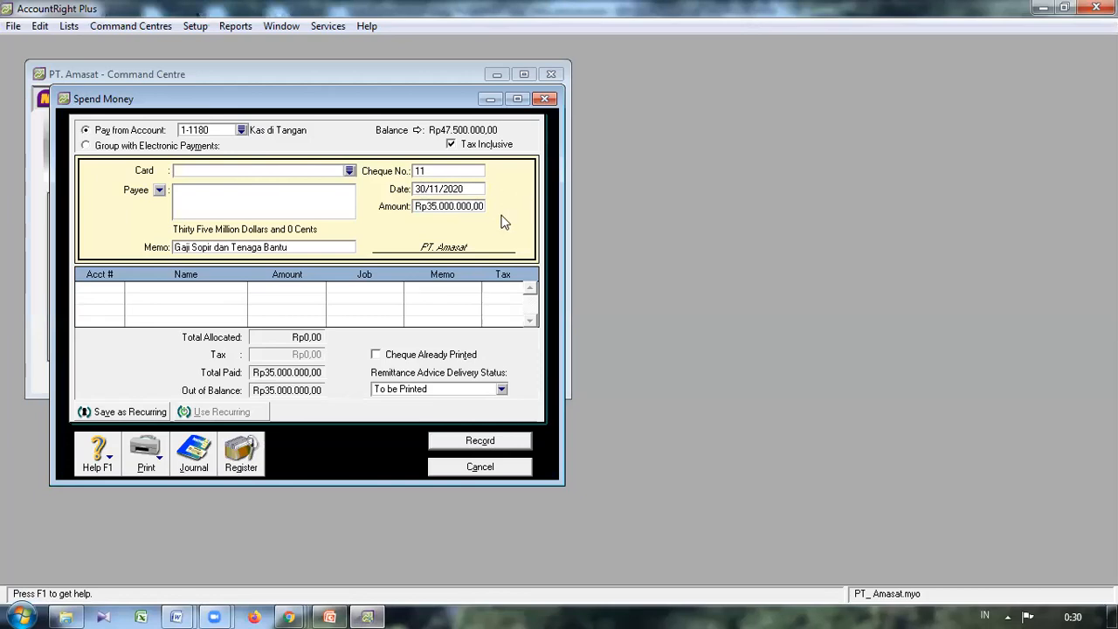
Allocate the drivers' and helpers' salary payment to account 6-1100 Beban Gaji Sopir dan Teknisi and record it.
{"action": "key", "text": "Tab"}
{"action": "type", "text": "6"}
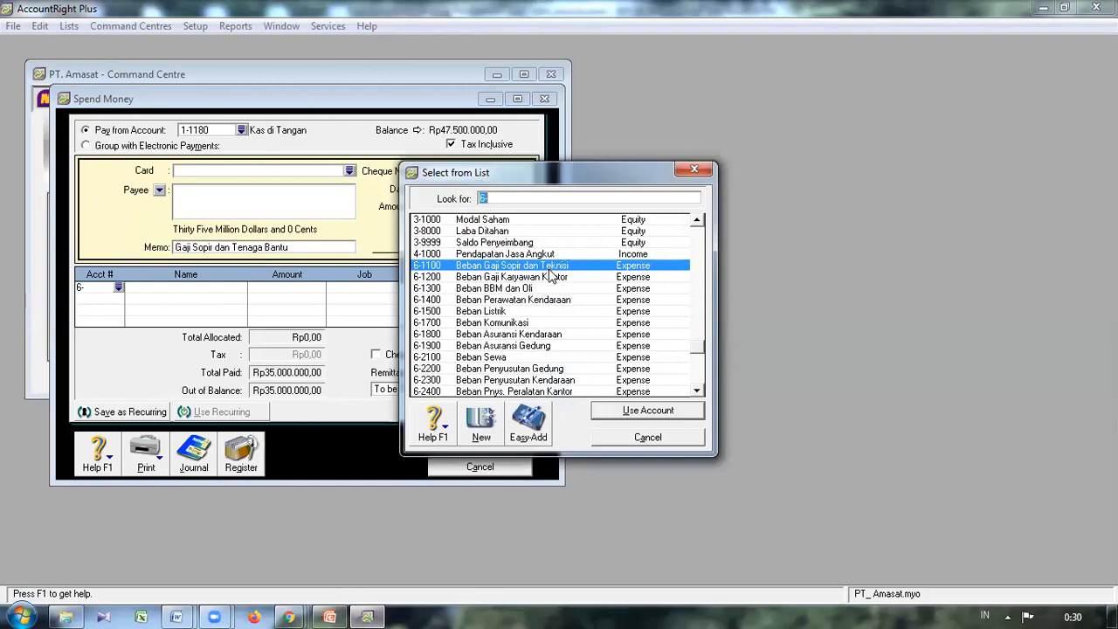
{"action": "left_click", "coordinate": [629, 413]}
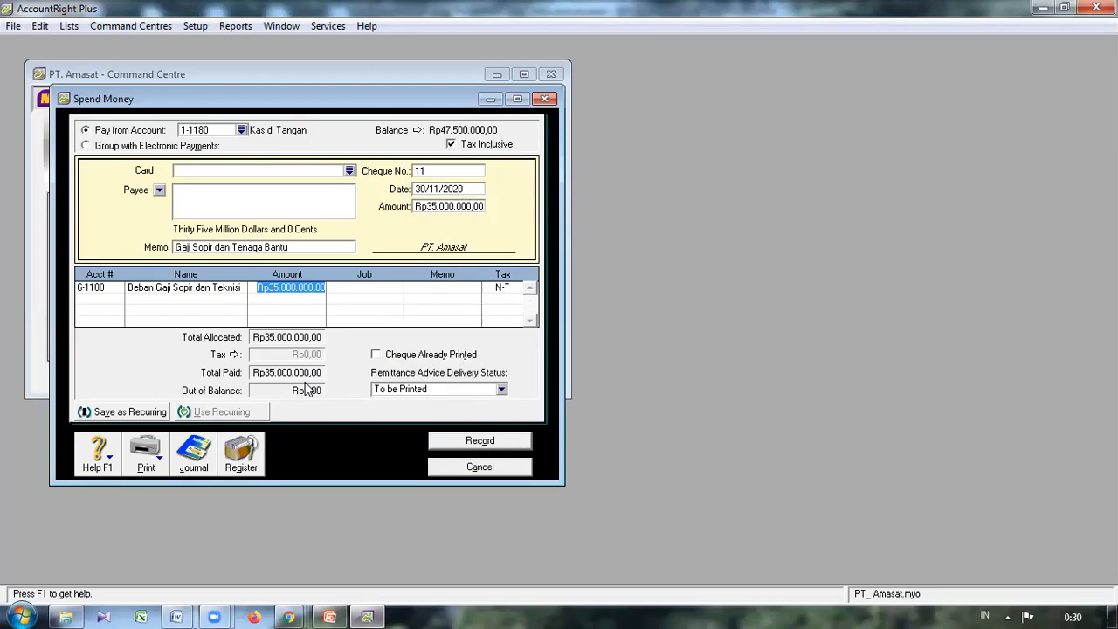
{"action": "left_click", "coordinate": [496, 443]}
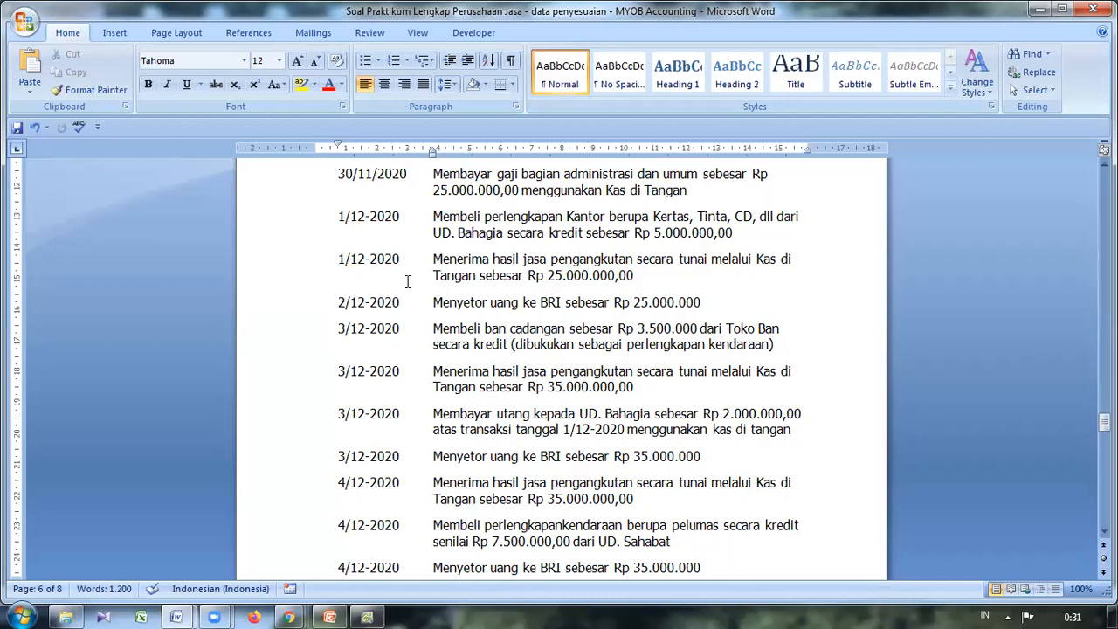
{"action": "left_click", "coordinate": [367, 616]}
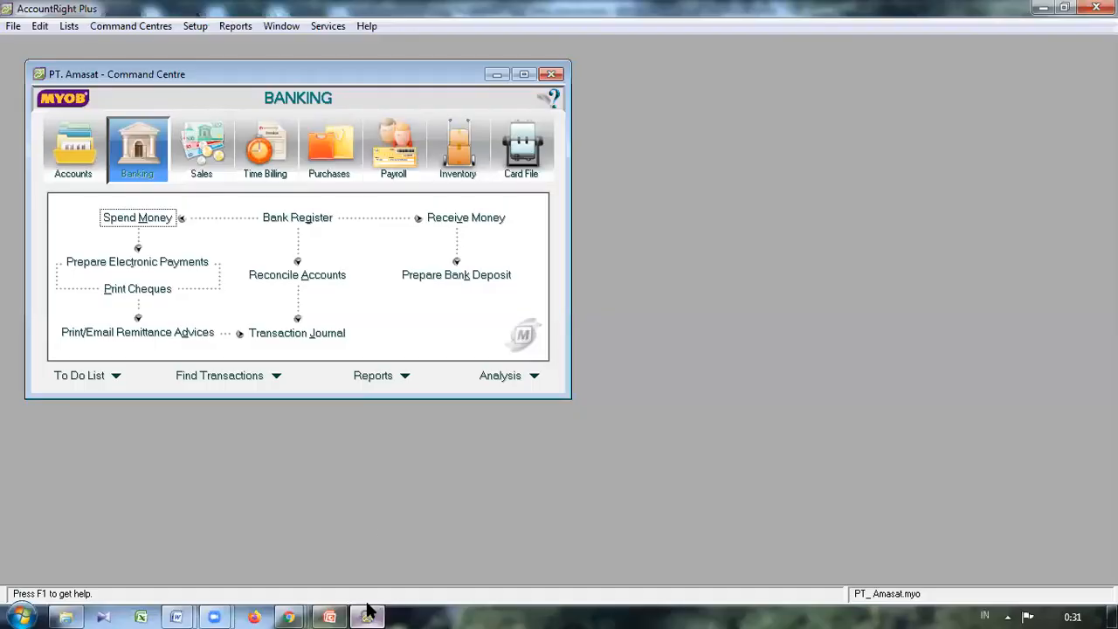
{"action": "left_click", "coordinate": [140, 218]}
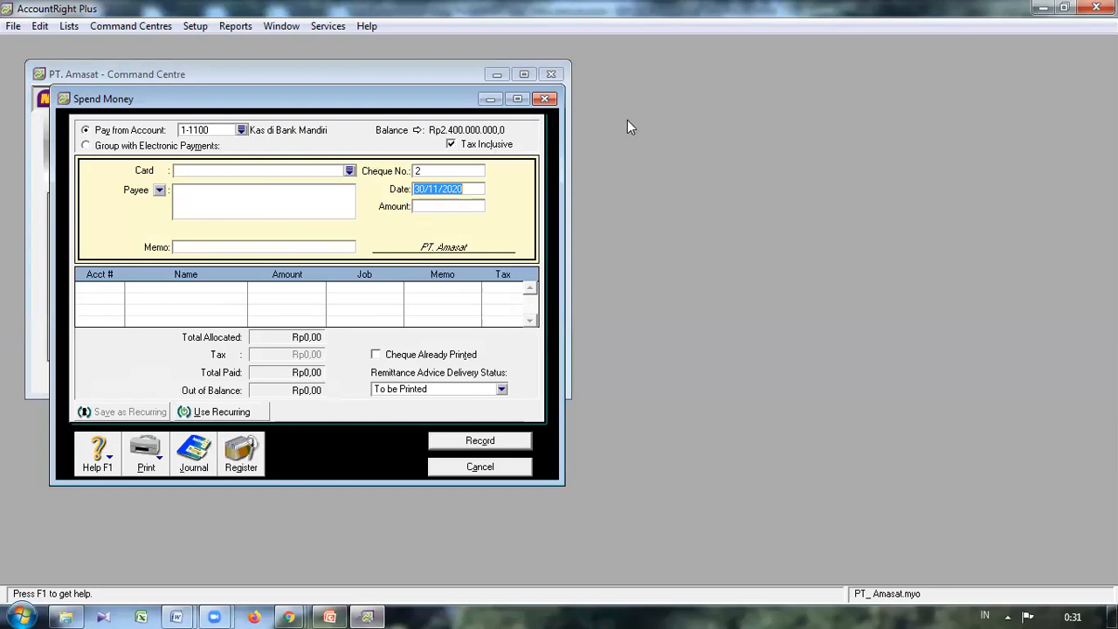
{"action": "left_click", "coordinate": [464, 469]}
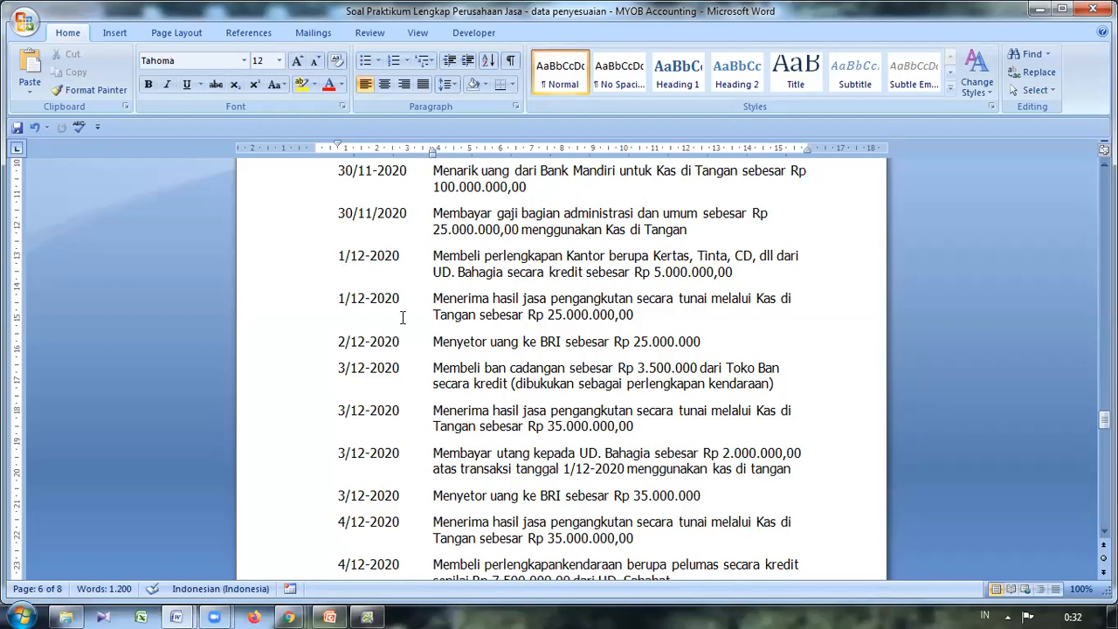
Start a money transfer in MYOB from 1-1100 Kas di Bank Mandiri to account 1-1180 Kas di Tangan.
{"action": "mouse_move", "coordinate": [371, 611]}
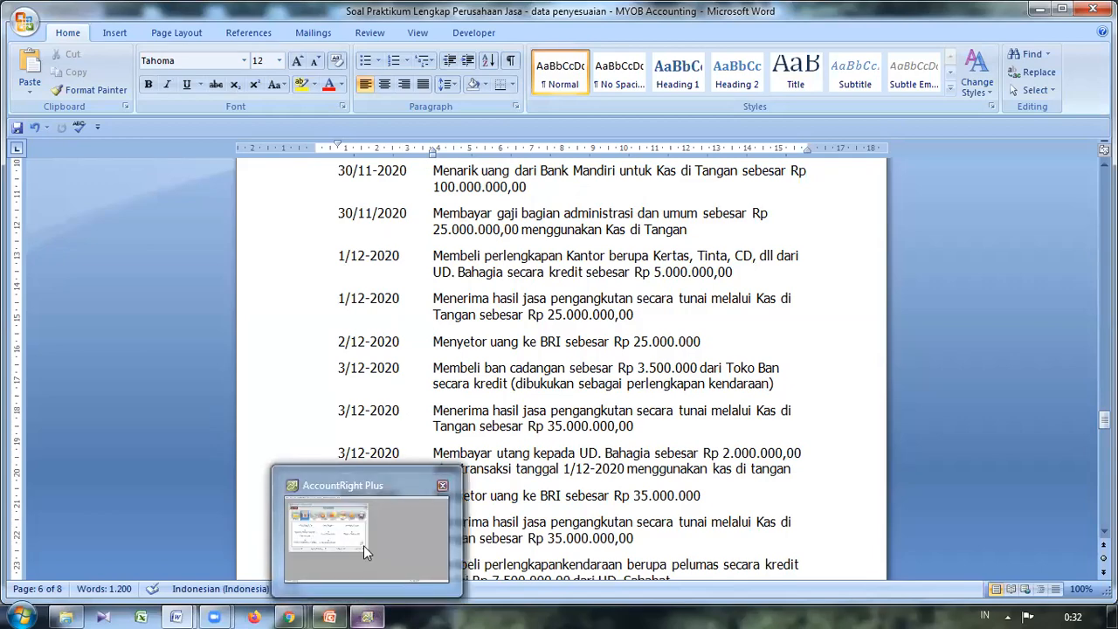
{"action": "left_click", "coordinate": [363, 545]}
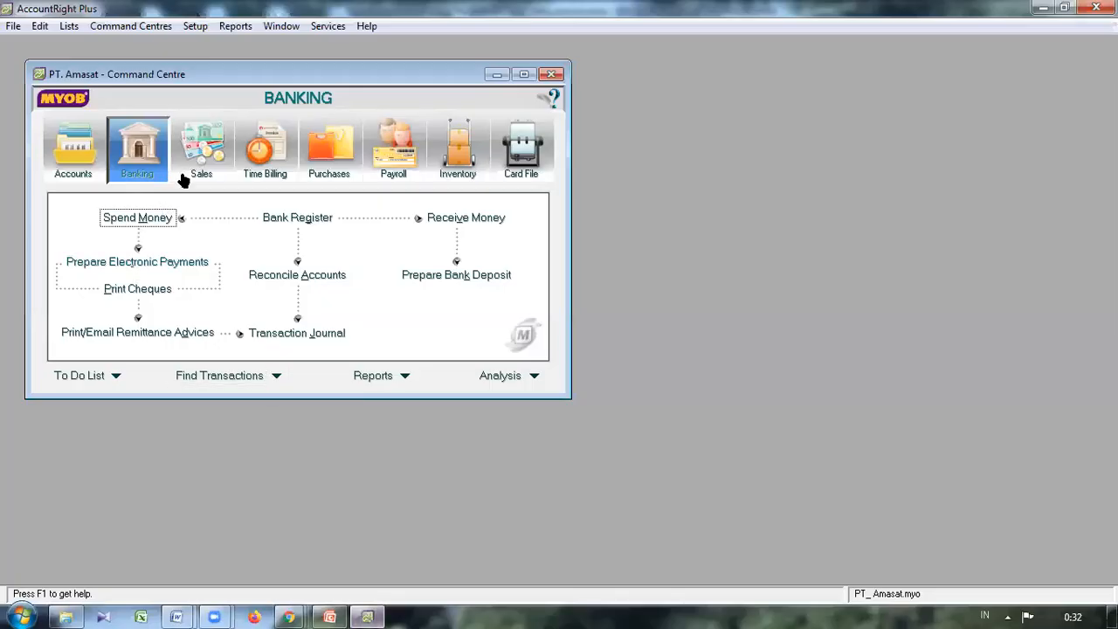
{"action": "left_click", "coordinate": [70, 147]}
{"action": "left_click", "coordinate": [138, 274]}
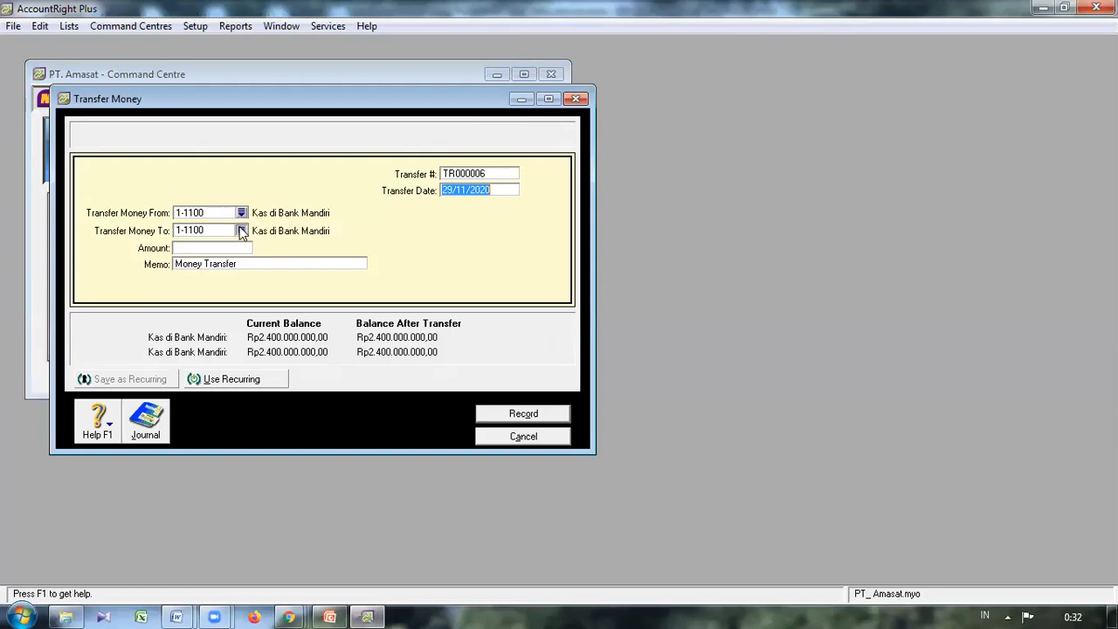
{"action": "left_click", "coordinate": [241, 230]}
{"action": "left_click", "coordinate": [519, 231]}
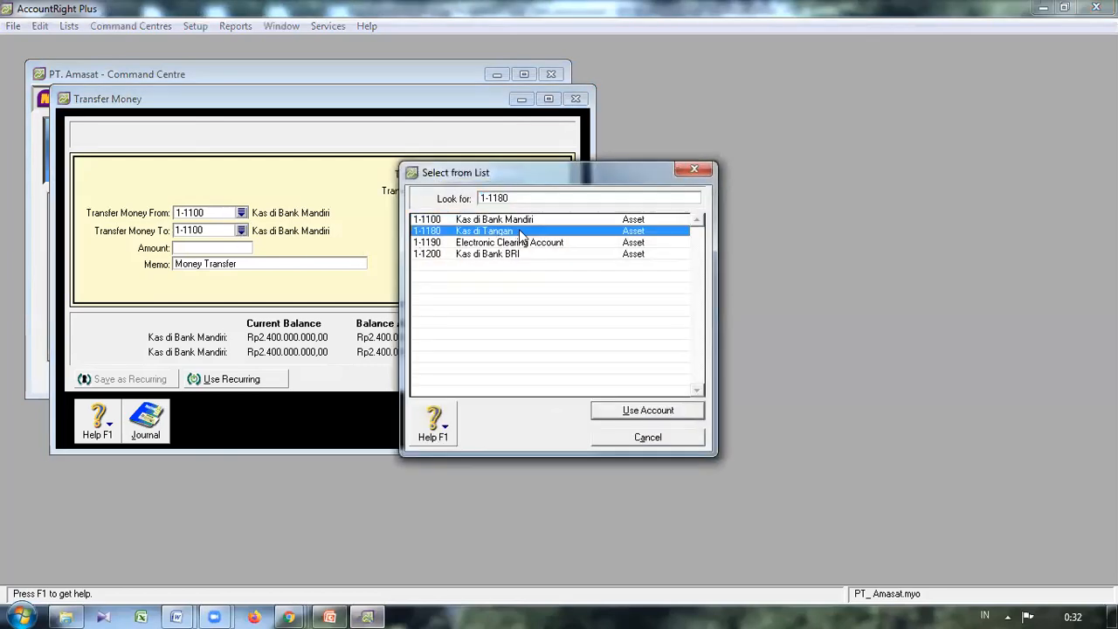
{"action": "left_click", "coordinate": [622, 412]}
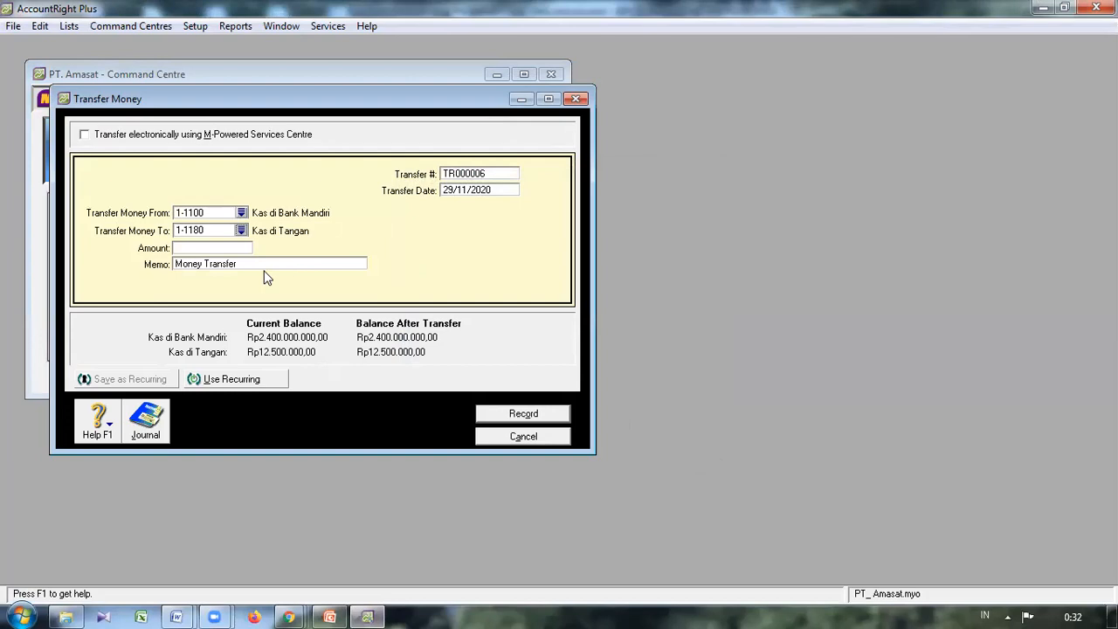
Set the transfer amount to Rp100.000.000 and enter "Penarikan untuk Kas di Tangan" as its memo.
{"action": "left_click", "coordinate": [222, 249]}
{"action": "type", "text": "100000000"}
{"action": "key", "text": "Tab"}
{"action": "type", "text": "Pe"}
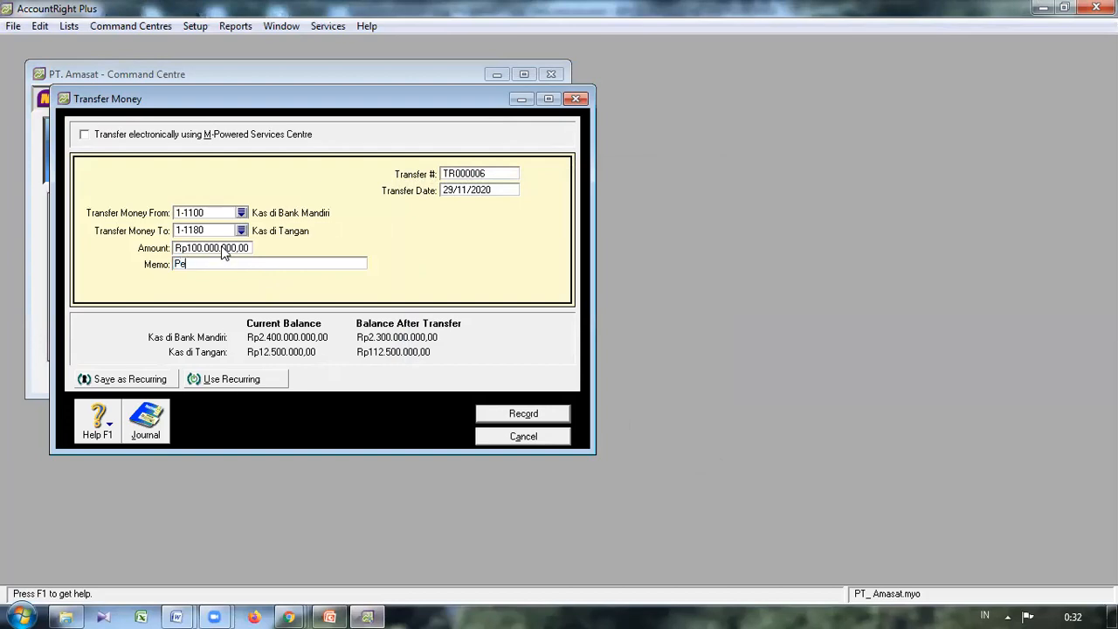
{"action": "type", "text": "narikan untuk Kas di Tangan"}
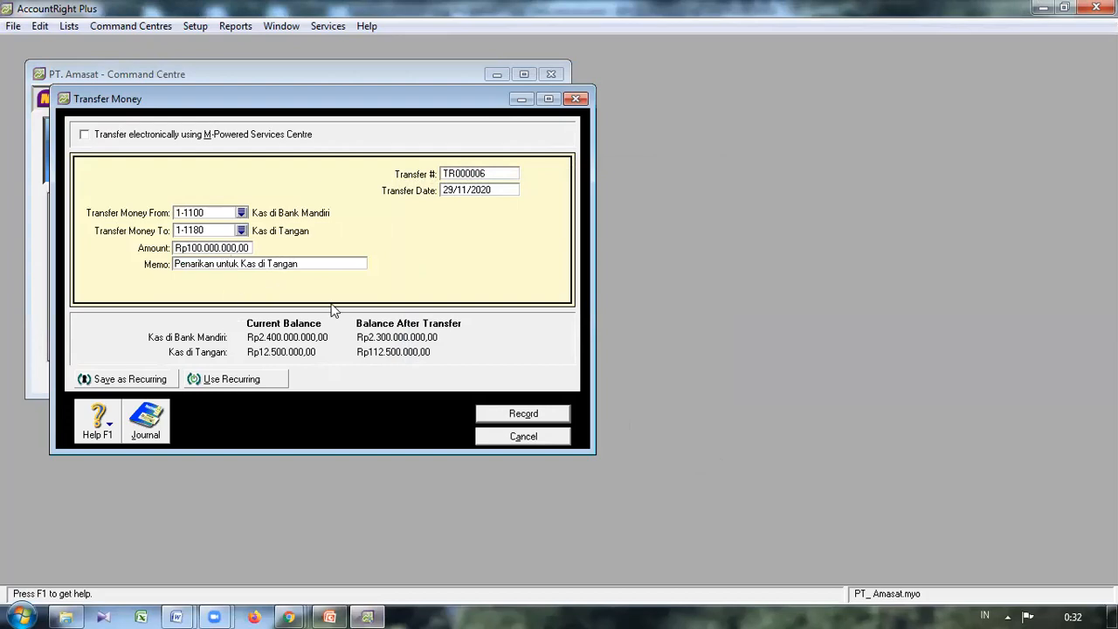
Date the Bank Mandiri transfer 30/11/2020, record it and close the transfer window.
{"action": "left_click", "coordinate": [450, 192]}
{"action": "left_click", "coordinate": [449, 191]}
{"action": "double_click", "coordinate": [449, 192]}
{"action": "type", "text": "30"}
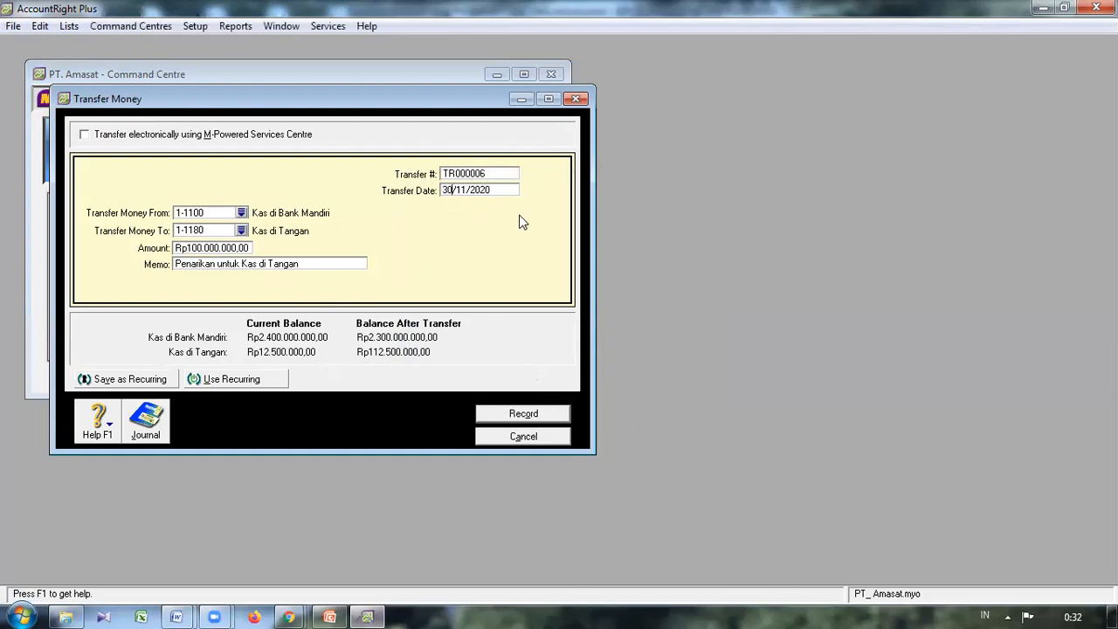
{"action": "left_click", "coordinate": [516, 415]}
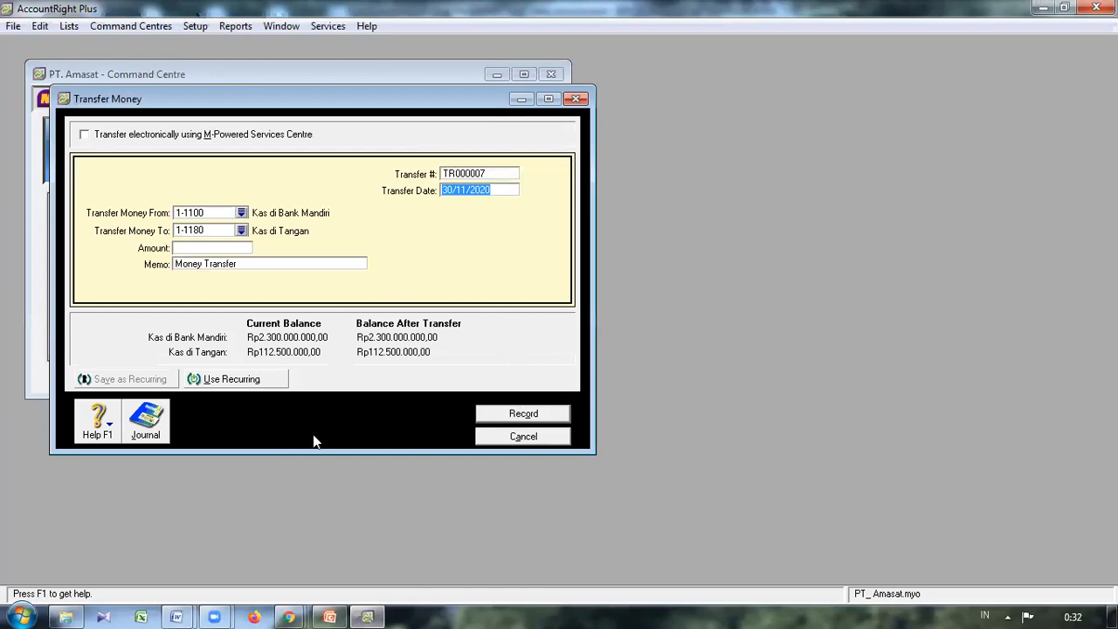
{"action": "left_click", "coordinate": [516, 439]}
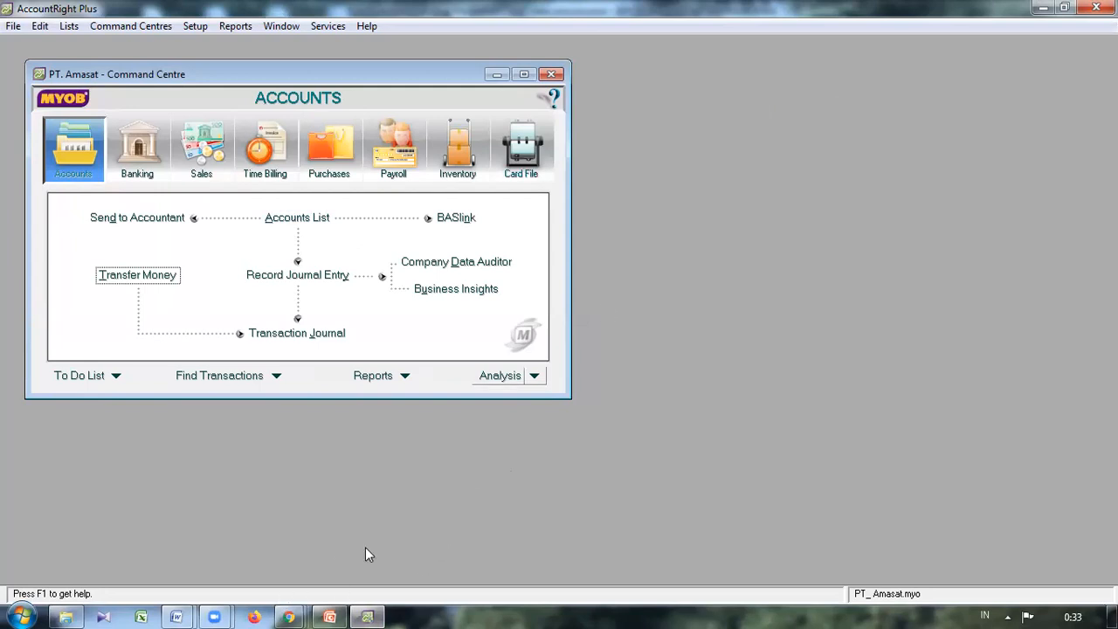
Switch to the Word task list to read the next 30/11/2020 transaction and return to MYOB.
{"action": "mouse_move", "coordinate": [181, 607]}
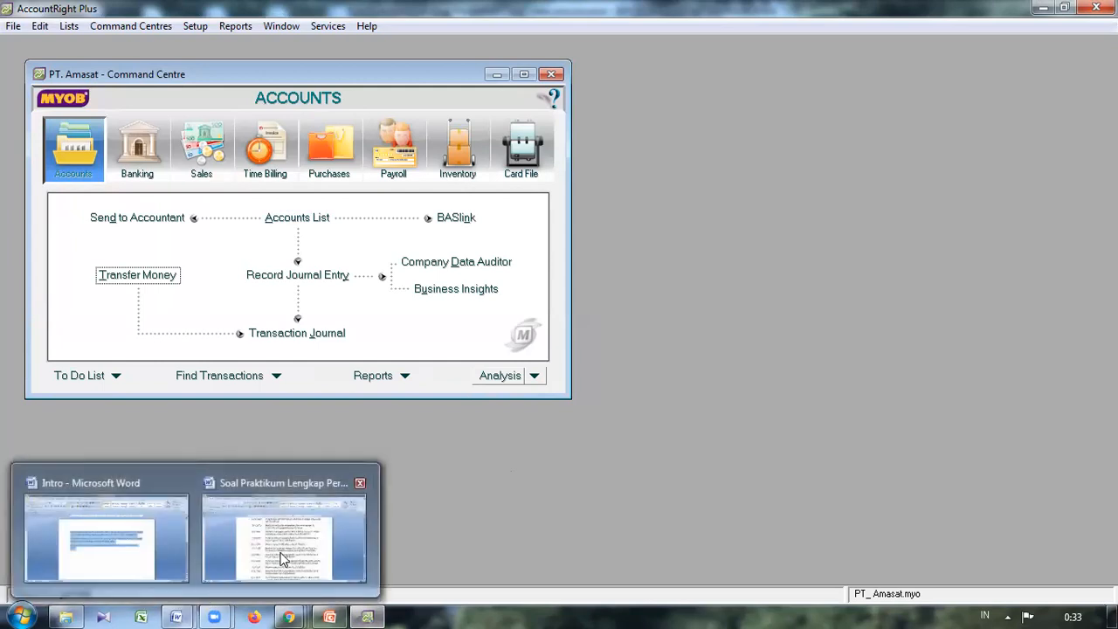
{"action": "left_click", "coordinate": [283, 552]}
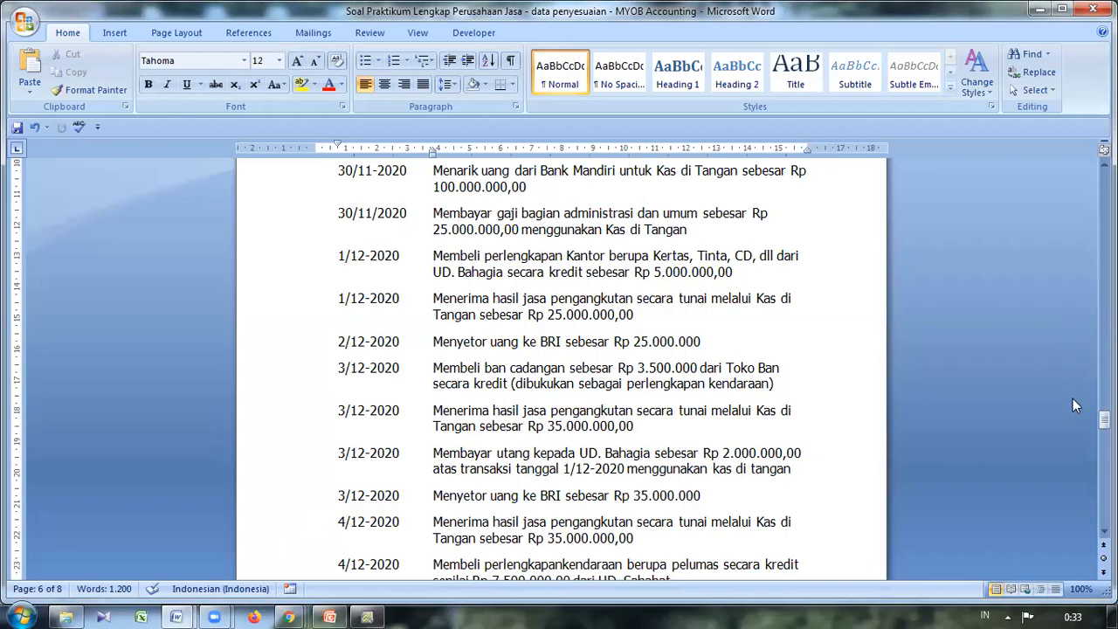
{"action": "left_click", "coordinate": [1105, 531]}
{"action": "left_click", "coordinate": [1105, 531]}
{"action": "left_click", "coordinate": [1105, 532]}
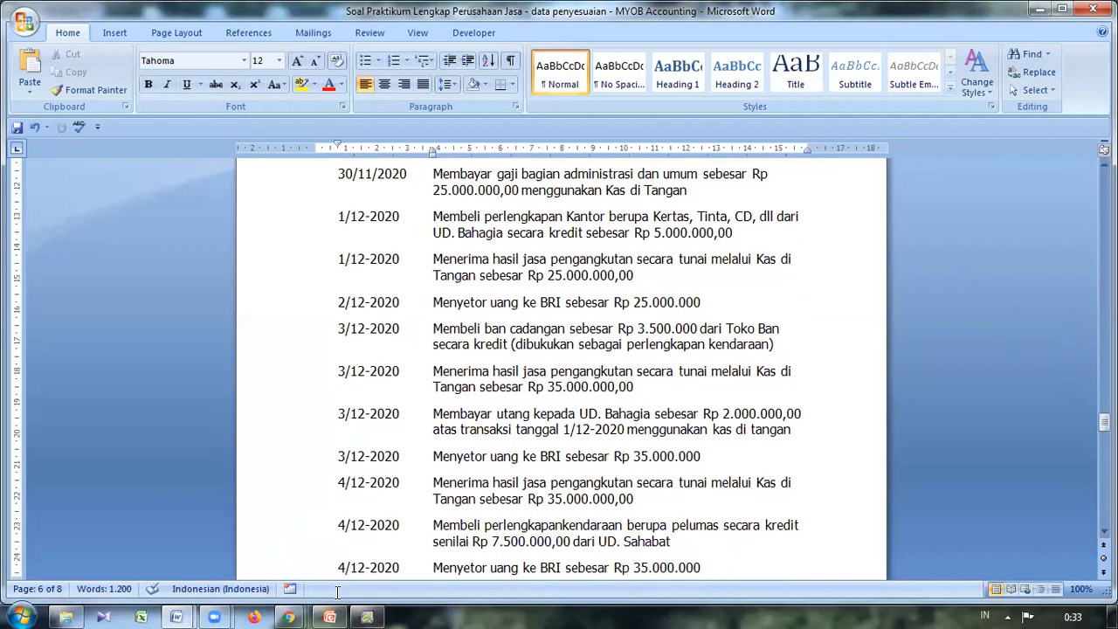
{"action": "mouse_move", "coordinate": [367, 616]}
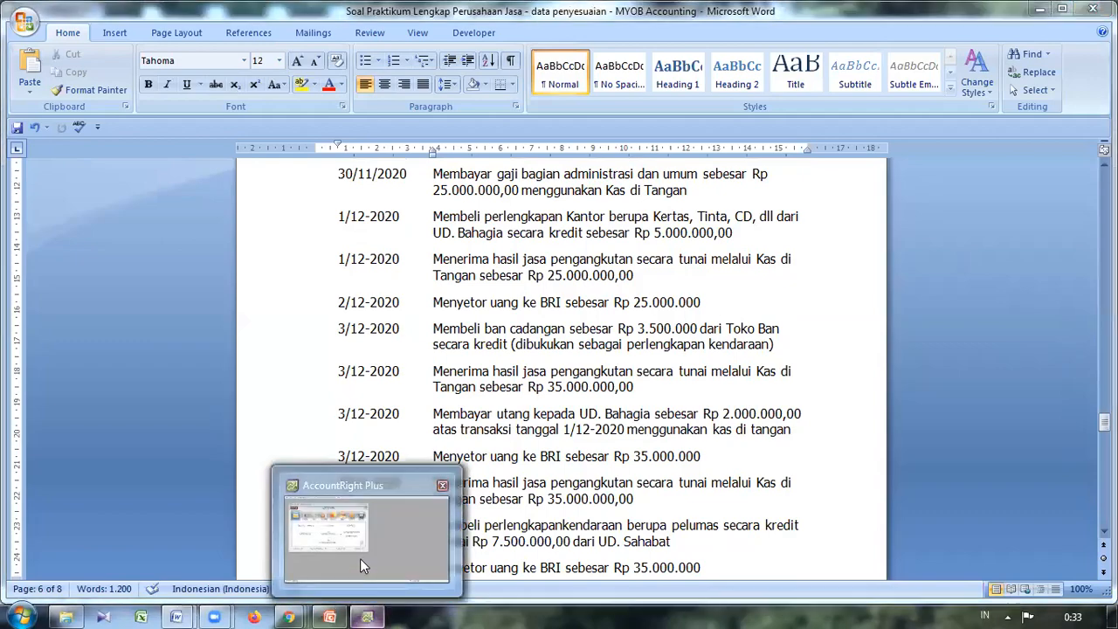
{"action": "left_click", "coordinate": [360, 558]}
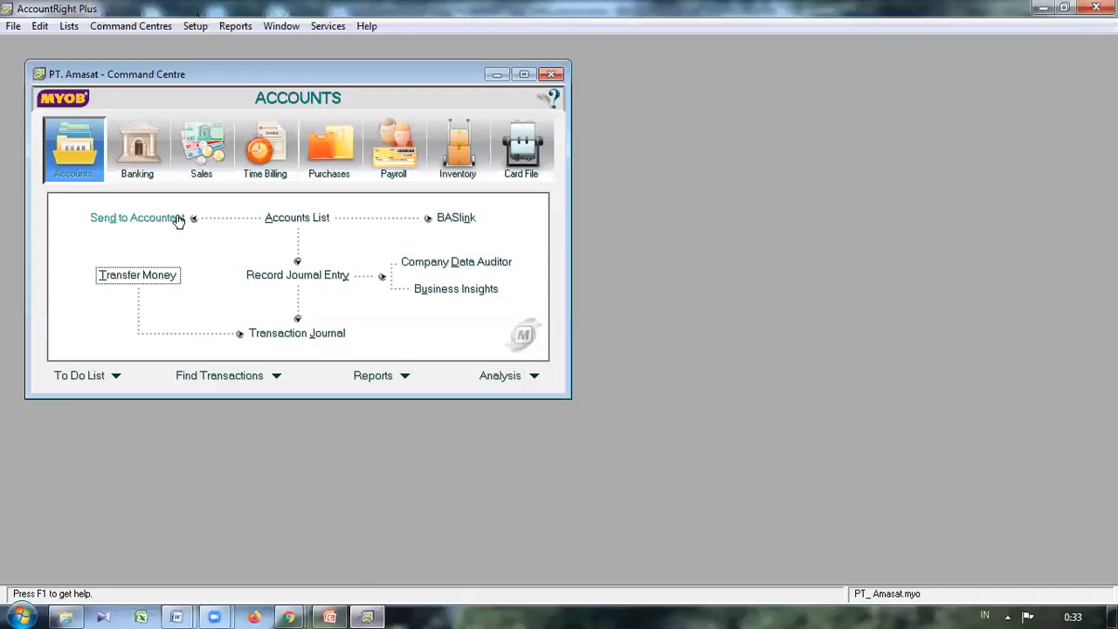
Start a Spend Money payment from account 1-1180 Kas di Tangan.
{"action": "left_click", "coordinate": [140, 166]}
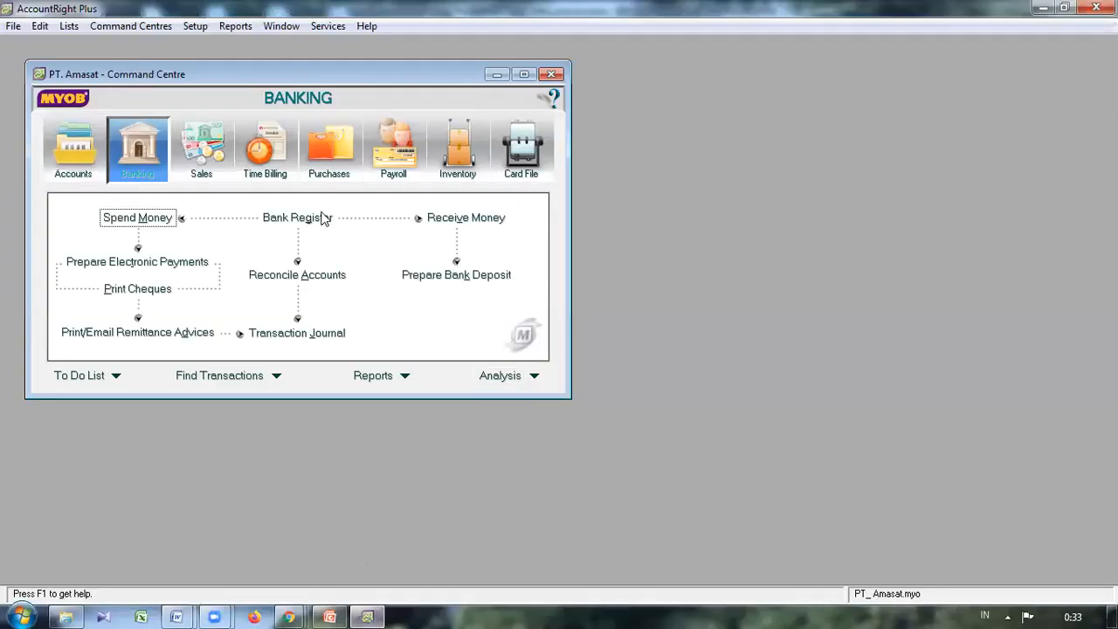
{"action": "left_click", "coordinate": [147, 220]}
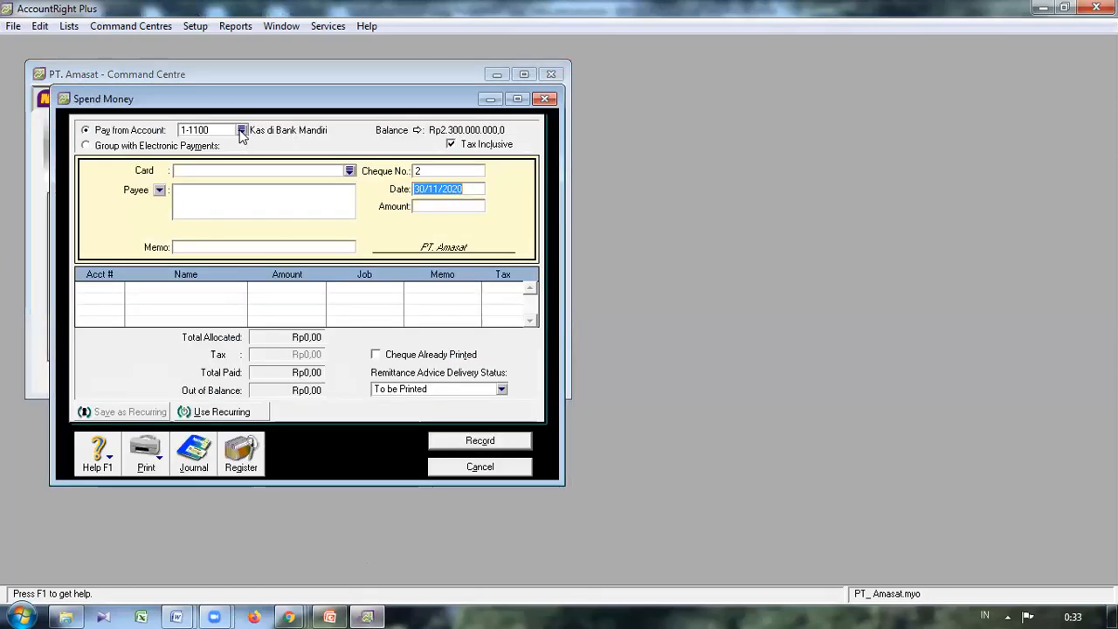
{"action": "left_click", "coordinate": [241, 130]}
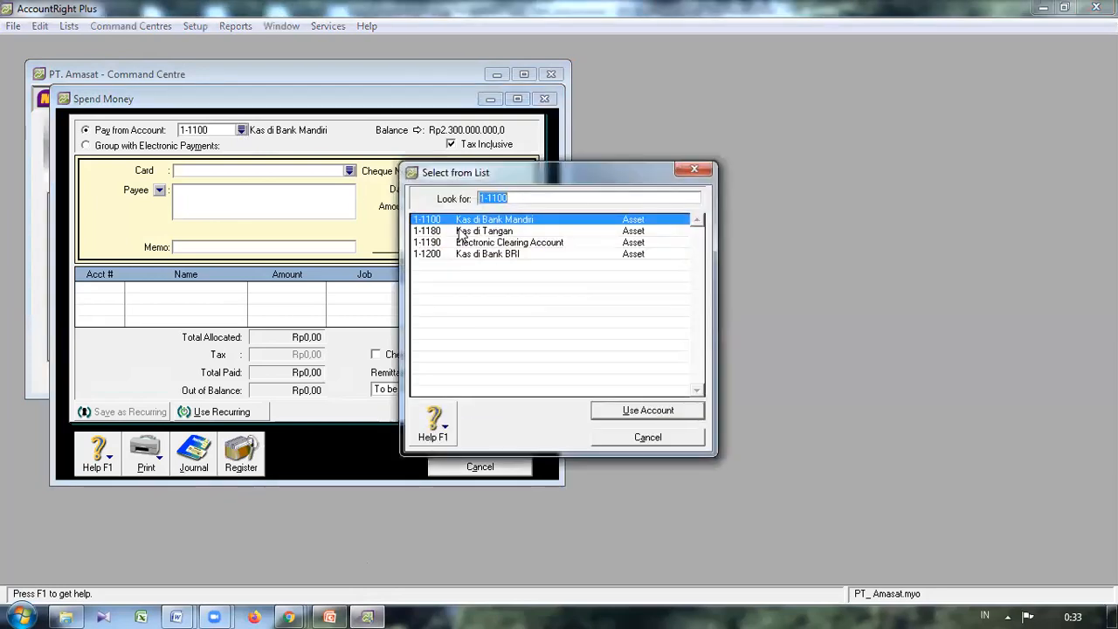
{"action": "key", "text": "Down"}
{"action": "left_click", "coordinate": [661, 414]}
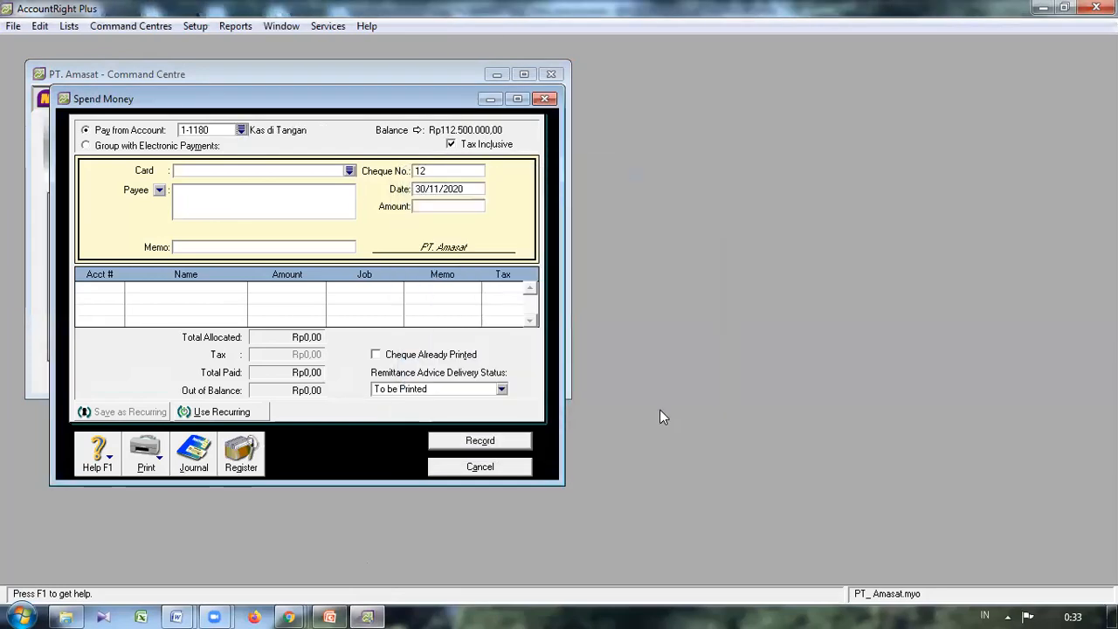
Keep the payment date 30/11/2020 and set the payment amount to Rp25.000.000.
{"action": "key", "text": "Tab"}
{"action": "key", "text": "Tab"}
{"action": "key", "text": "Tab"}
{"action": "key", "text": "Tab"}
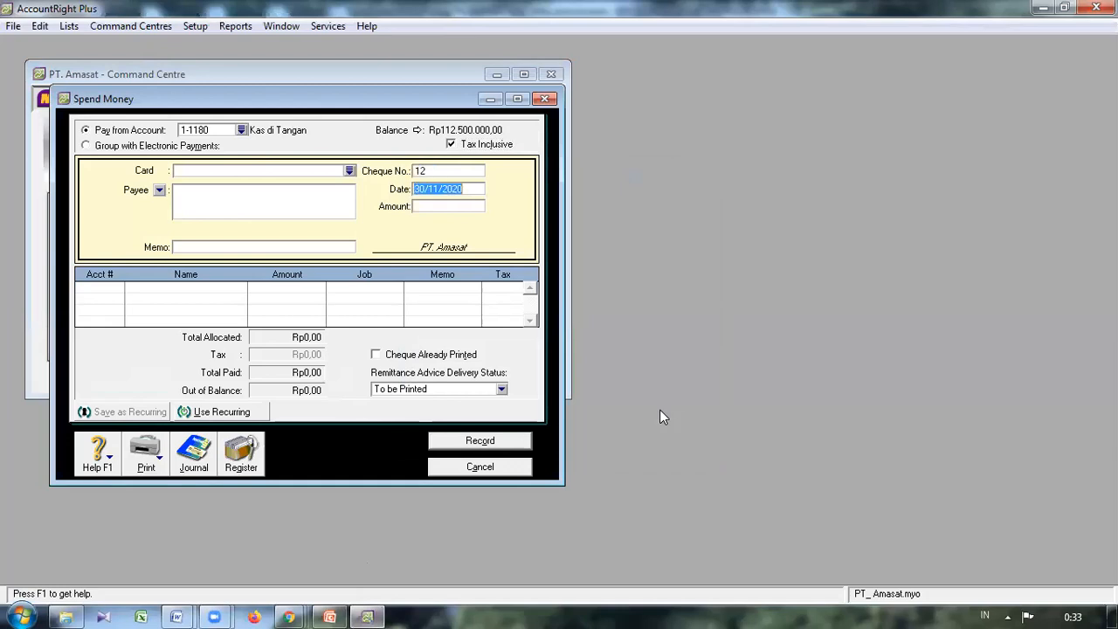
{"action": "key", "text": "Tab"}
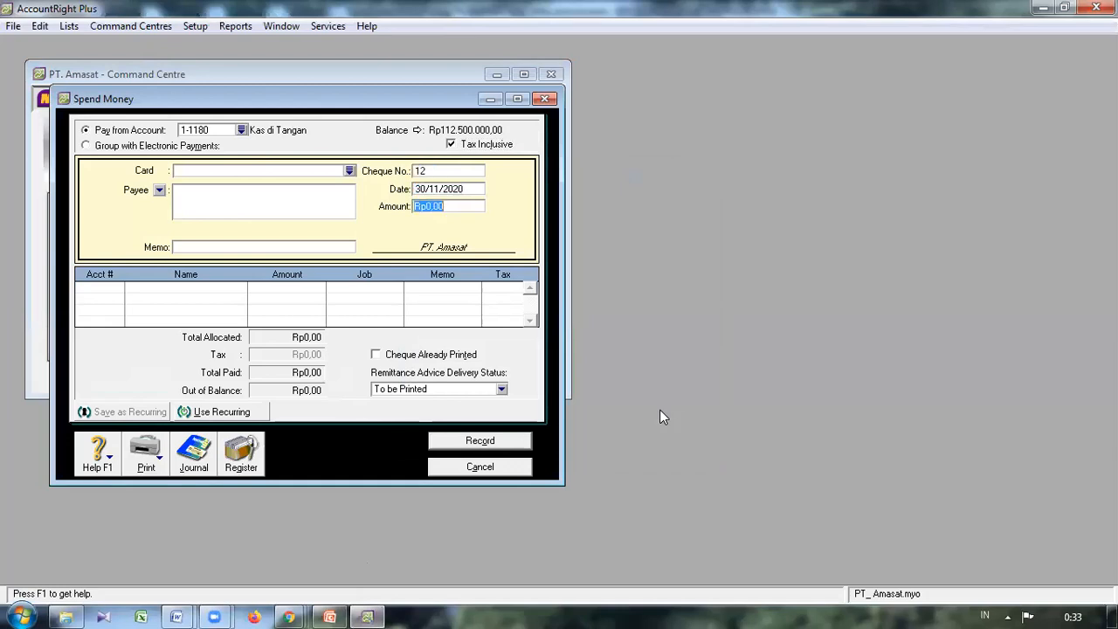
{"action": "type", "text": "25.000.00"}
{"action": "type", "text": "0"}
{"action": "key", "text": "Tab"}
{"action": "key", "text": "Tab"}
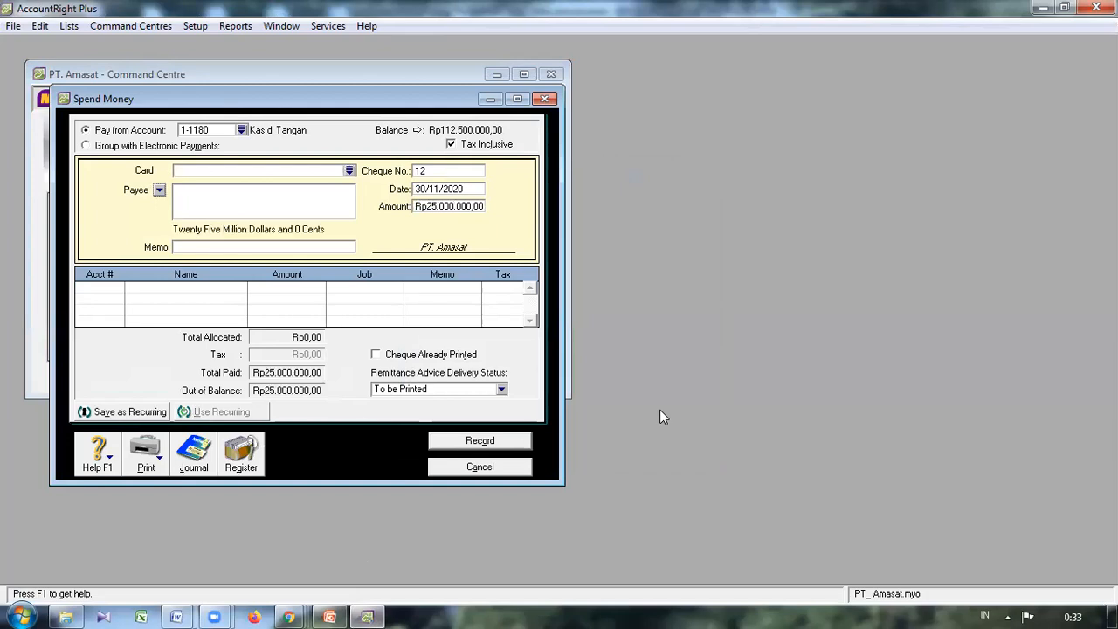
Enter "Gaji Karyawan Bulan Nov 2020" as the payment's memo.
{"action": "key", "text": "Tab"}
{"action": "type", "text": "Ga"}
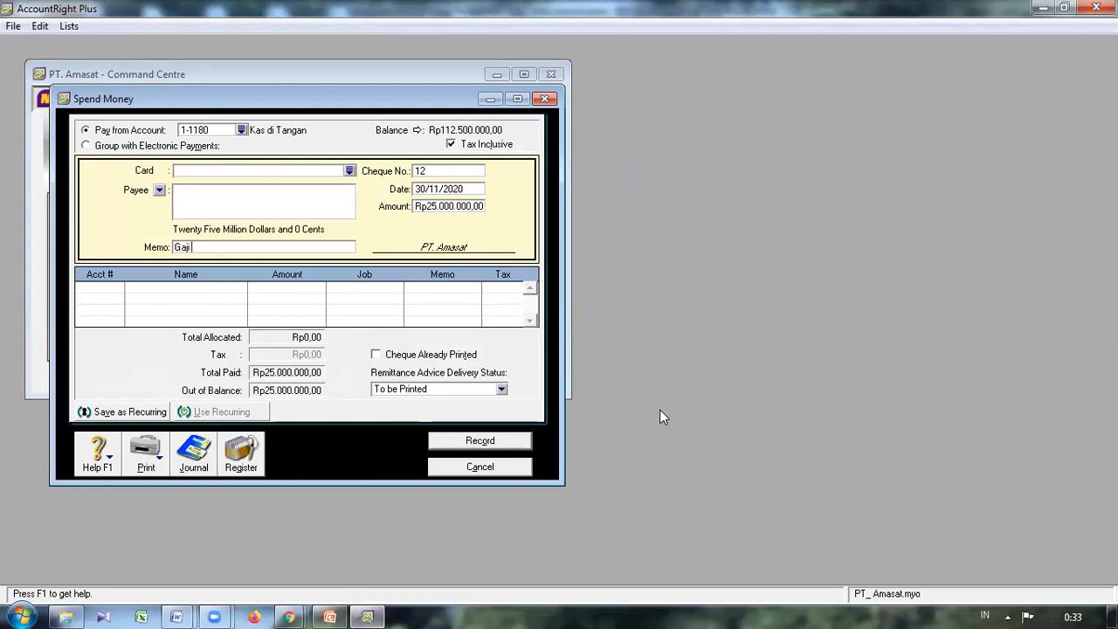
{"action": "type", "text": "ji Karyawan Bulan Niv"}
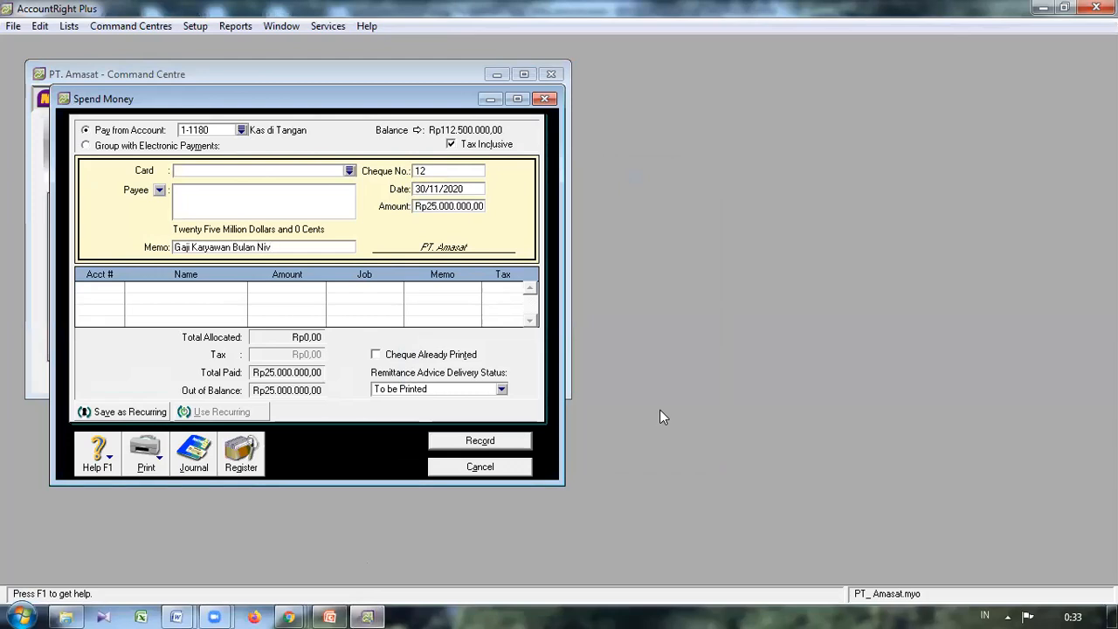
{"action": "key", "text": "Left"}
{"action": "key", "text": "Left"}
{"action": "type", "text": "ov 2020"}
Allocate the payment to account 6-1200 Beban Gaji Karyawan Kantor, record it and close the Spend Money window.
{"action": "key", "text": "Tab"}
{"action": "type", "text": "6"}
{"action": "key", "text": "Tab"}
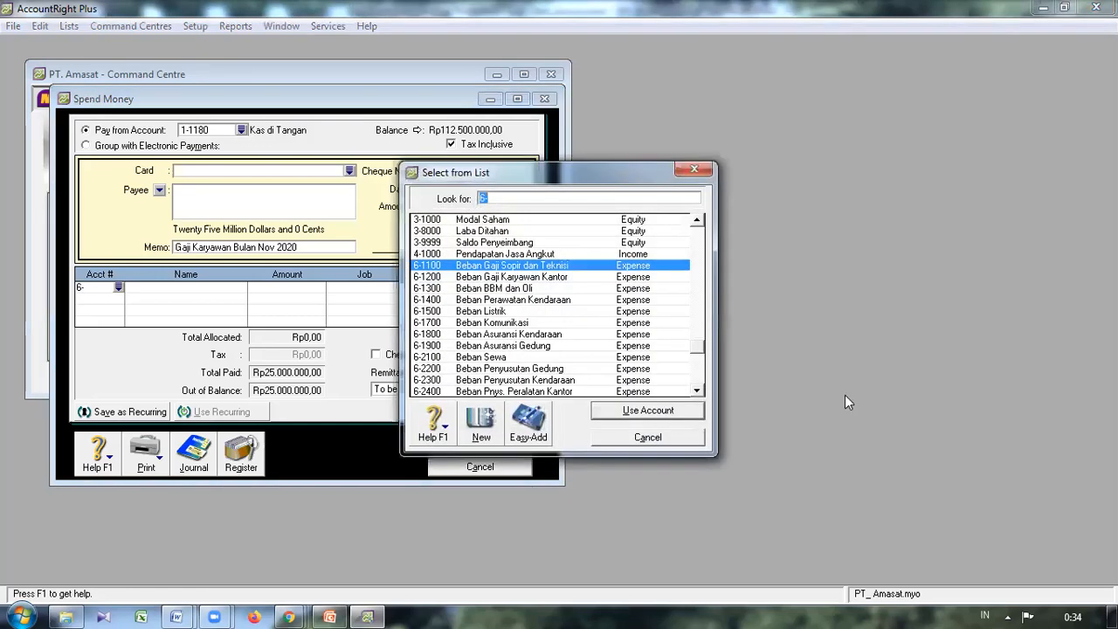
{"action": "left_click", "coordinate": [556, 278]}
{"action": "left_click", "coordinate": [642, 413]}
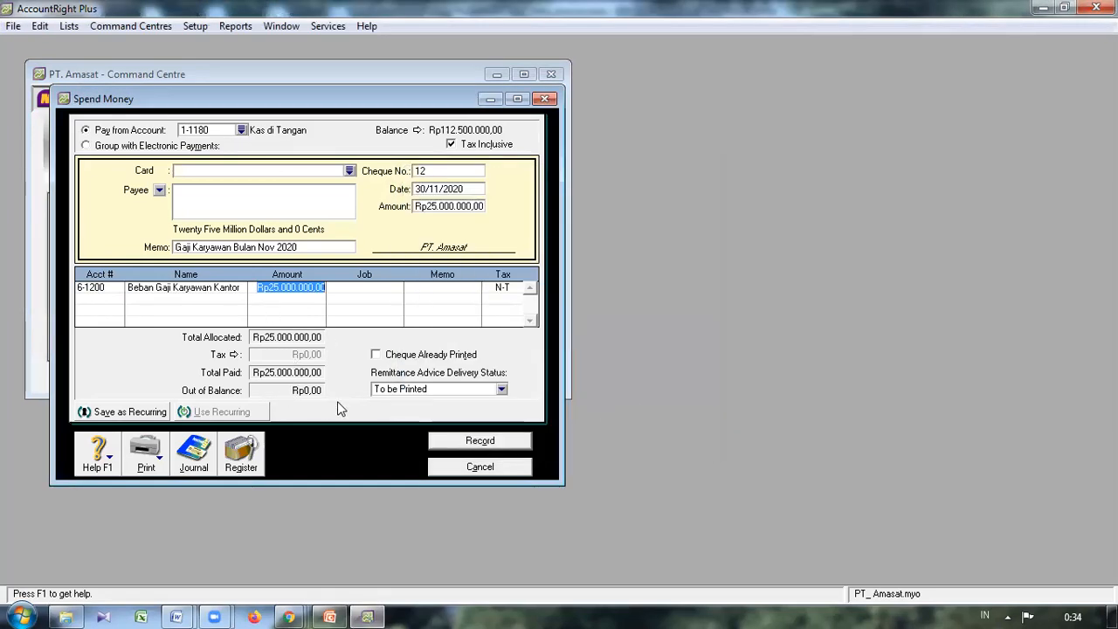
{"action": "left_click", "coordinate": [454, 446]}
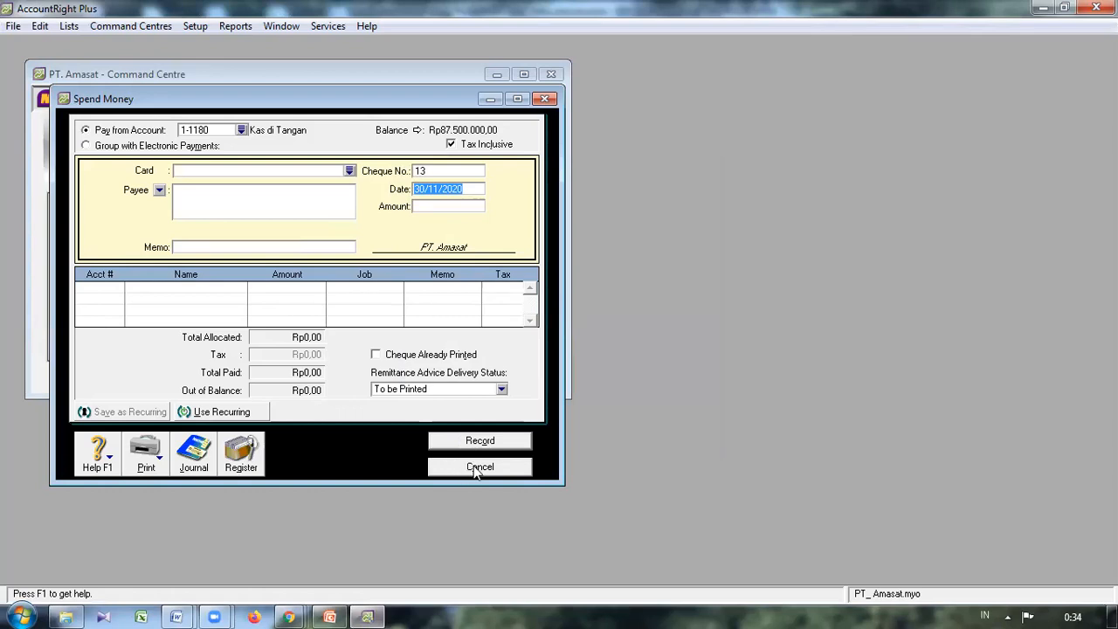
{"action": "left_click", "coordinate": [476, 467]}
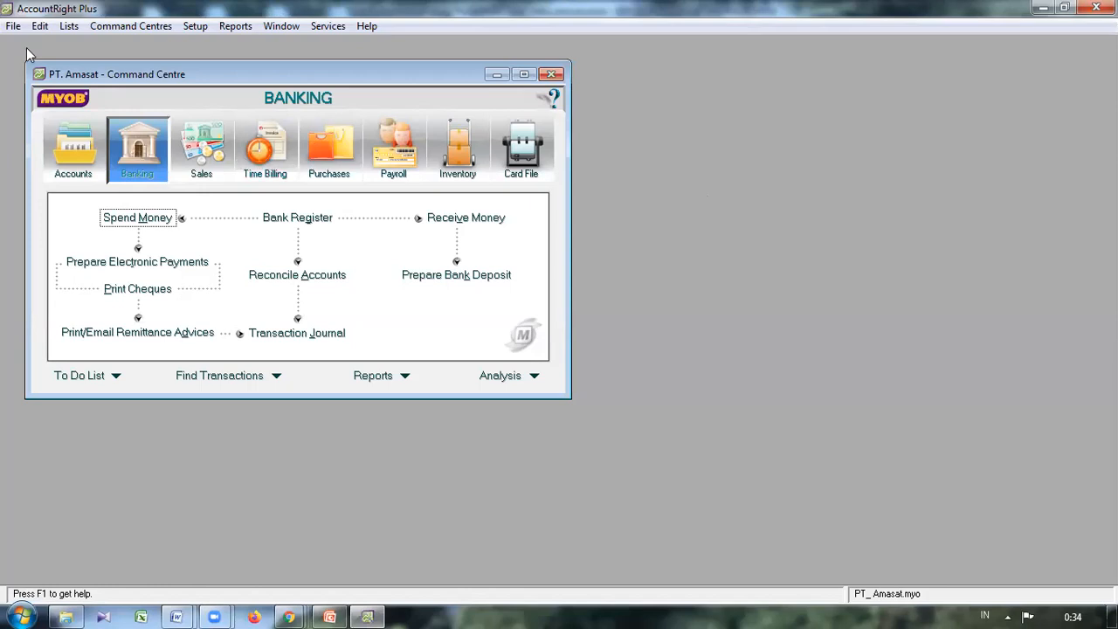
Exit MYOB without producing a session report or backing up the company file.
{"action": "left_click", "coordinate": [13, 27]}
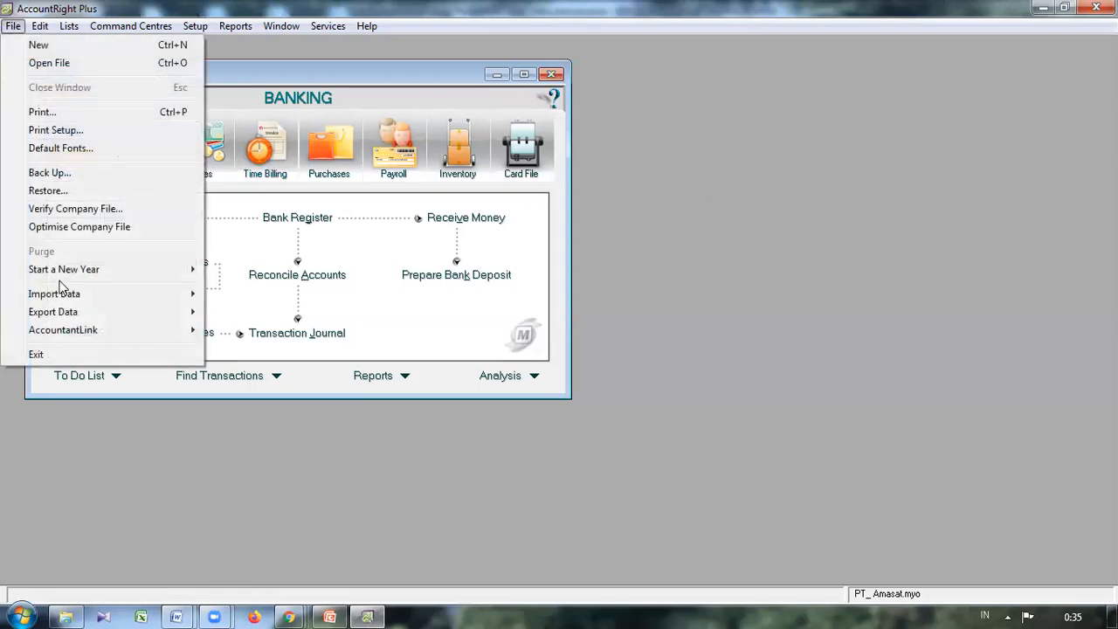
{"action": "left_click", "coordinate": [35, 354]}
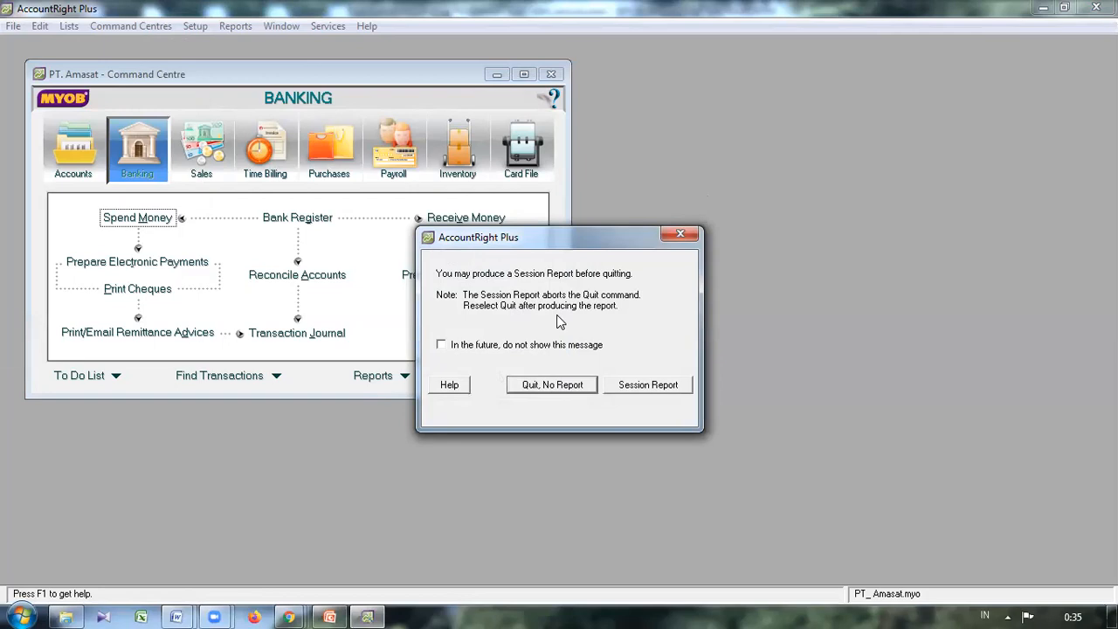
{"action": "left_click", "coordinate": [553, 386]}
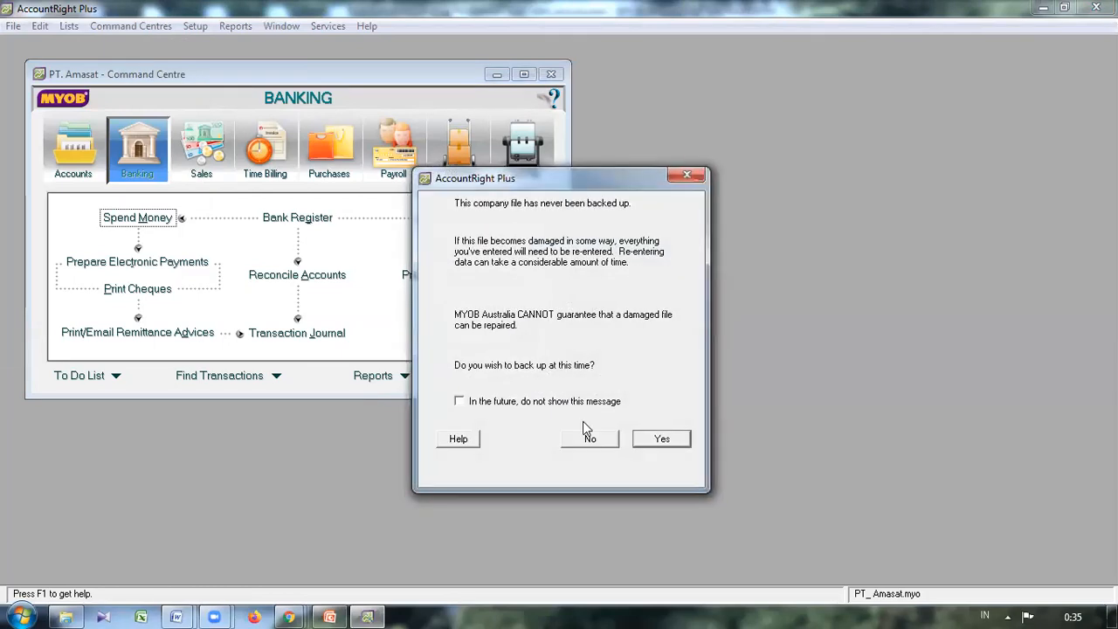
{"action": "left_click", "coordinate": [588, 434]}
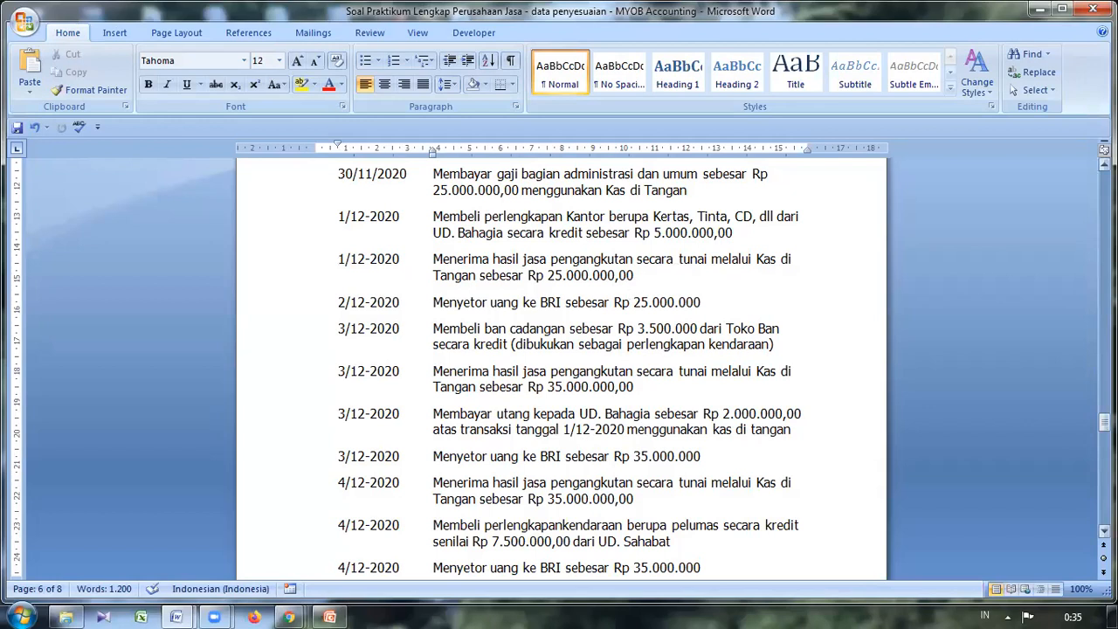
Look over the early December 2020 transactions in the Word task list.
{"action": "left_click", "coordinate": [1104, 531]}
{"action": "left_click", "coordinate": [1104, 531]}
{"action": "left_click", "coordinate": [1104, 532]}
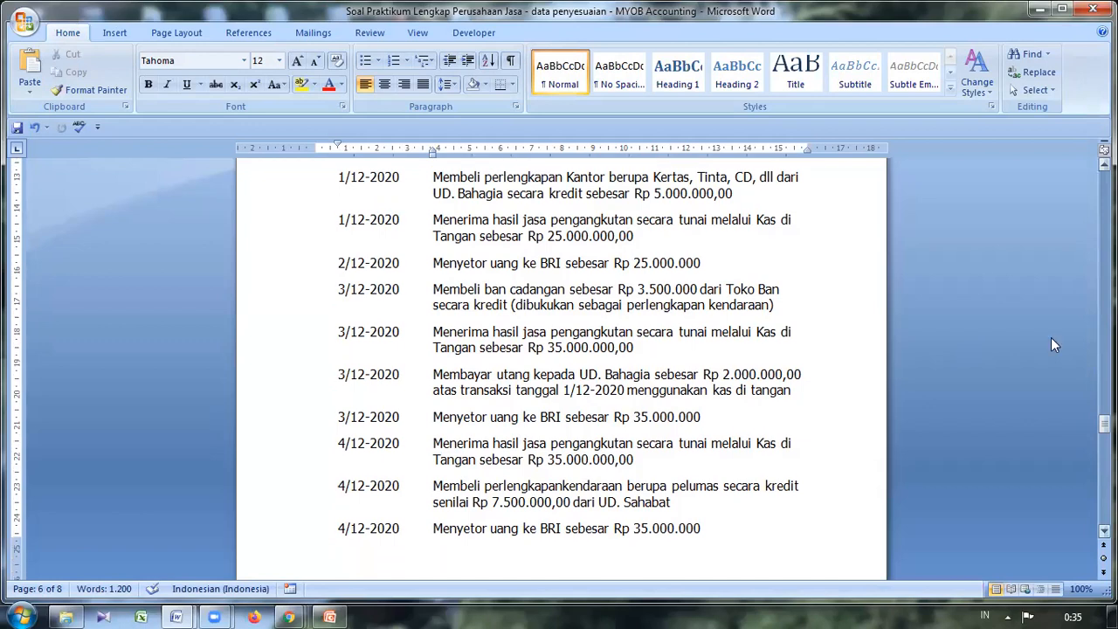